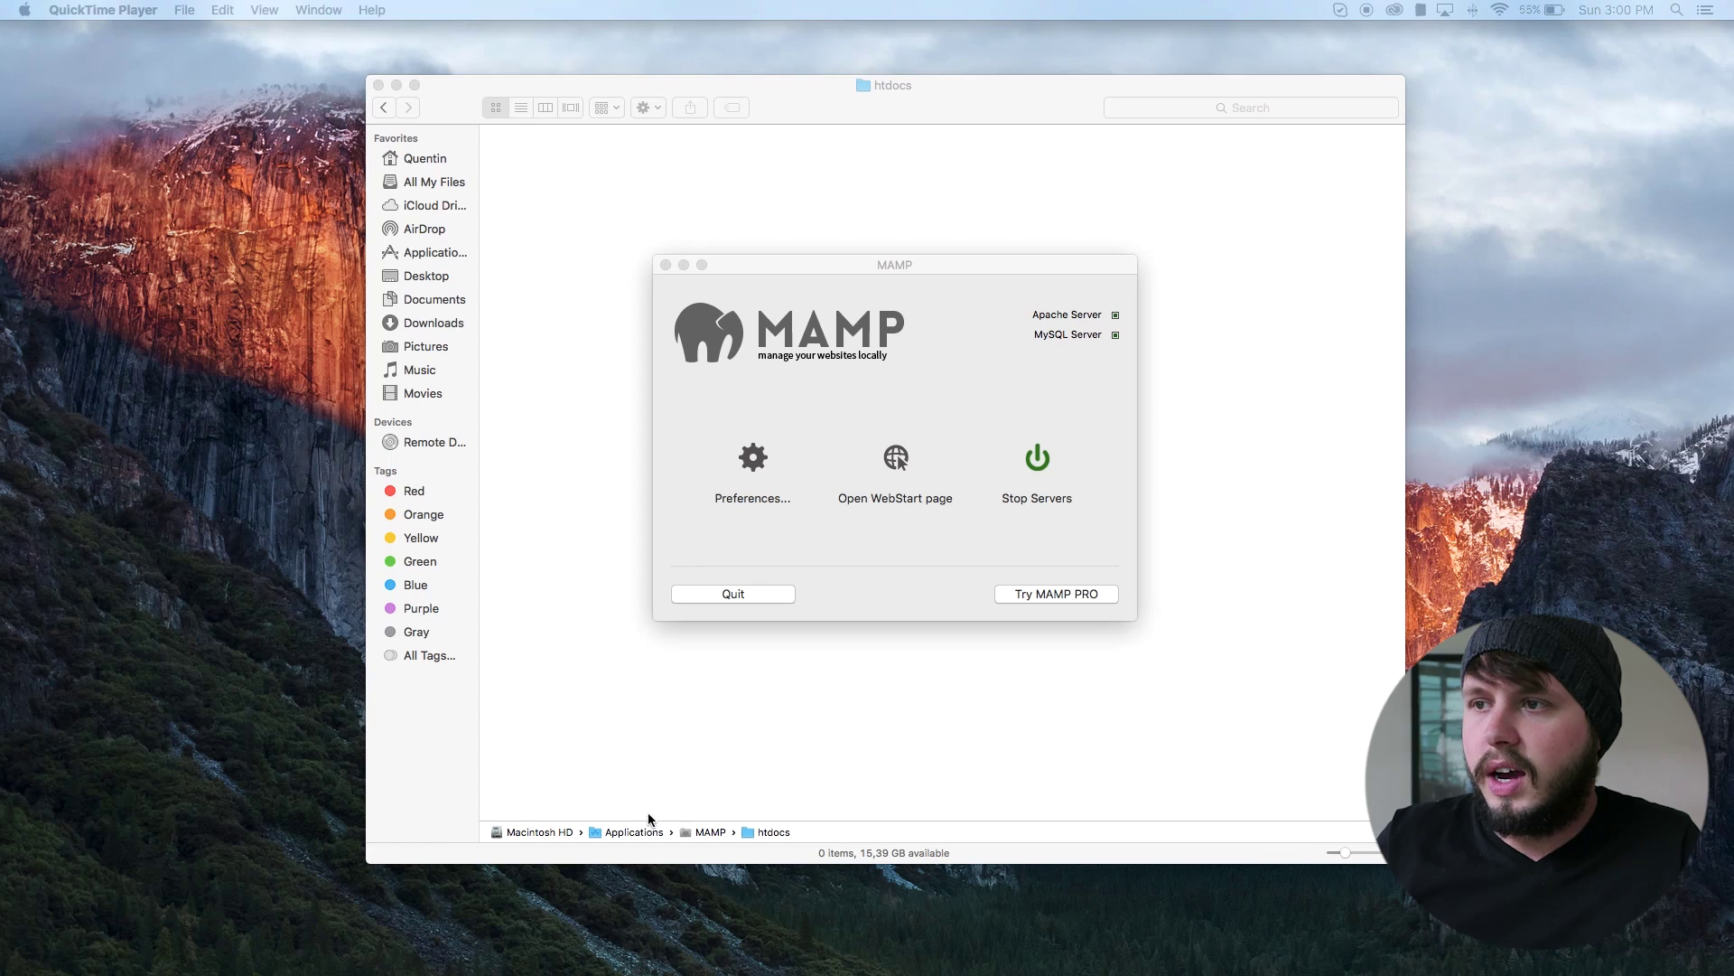
Step: Bring up the WordPress.org download page in the browser
drag(873, 274, 822, 263)
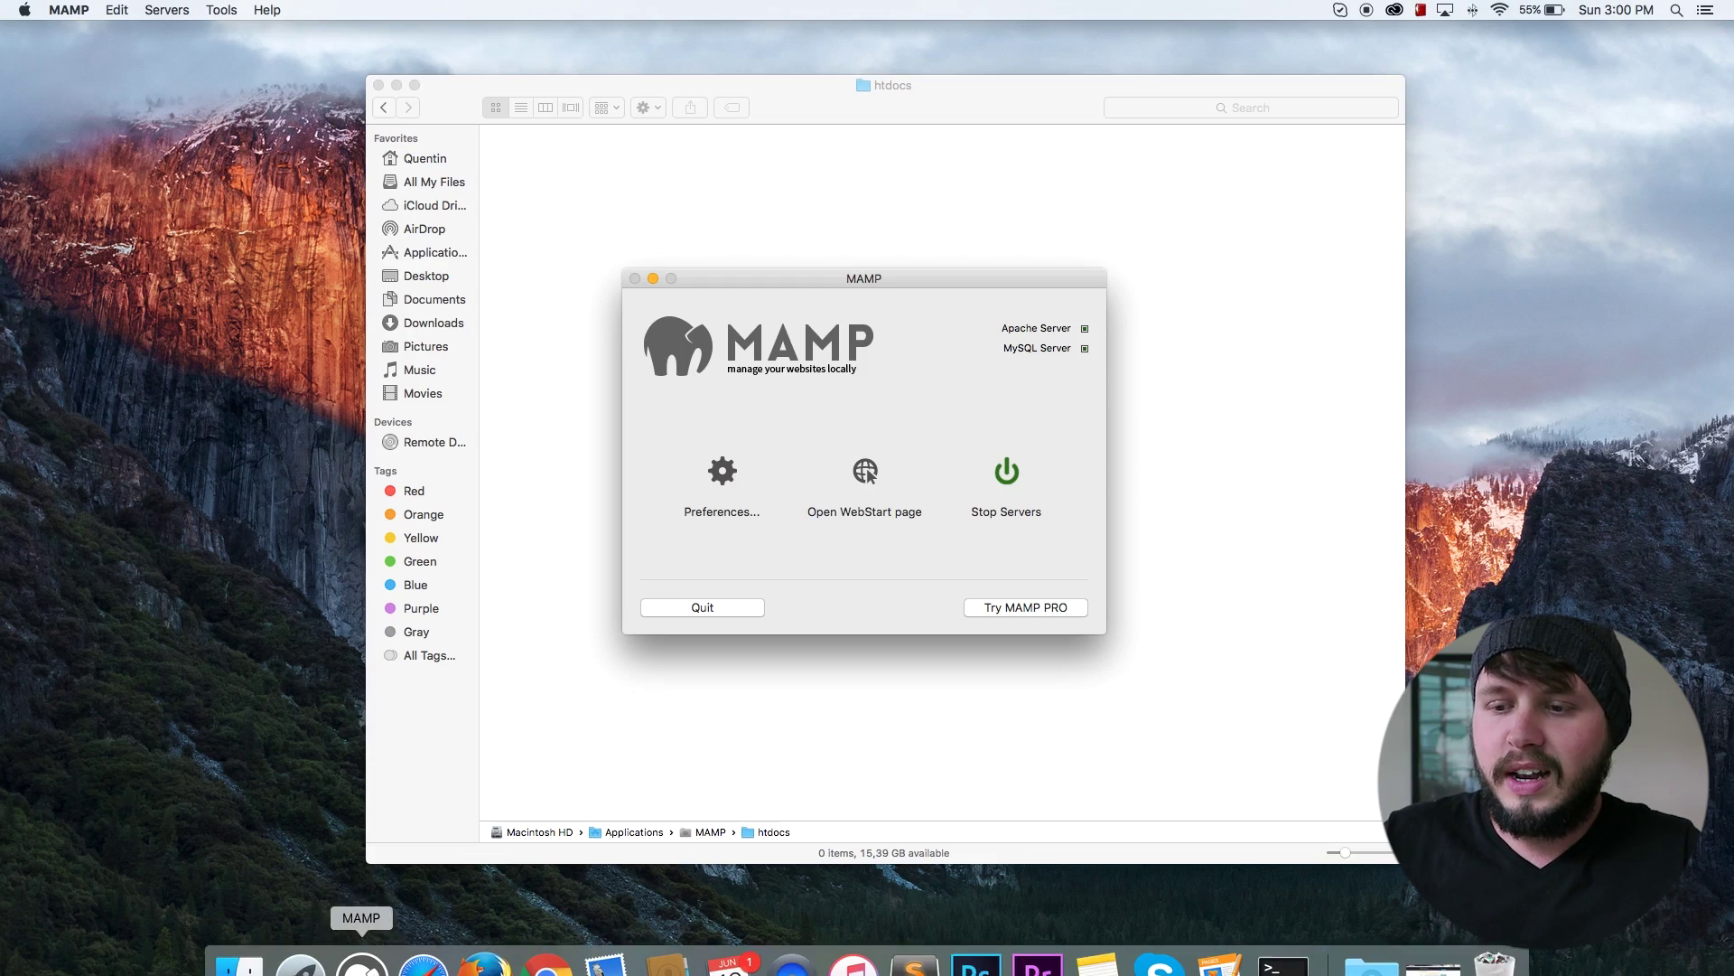
click(483, 944)
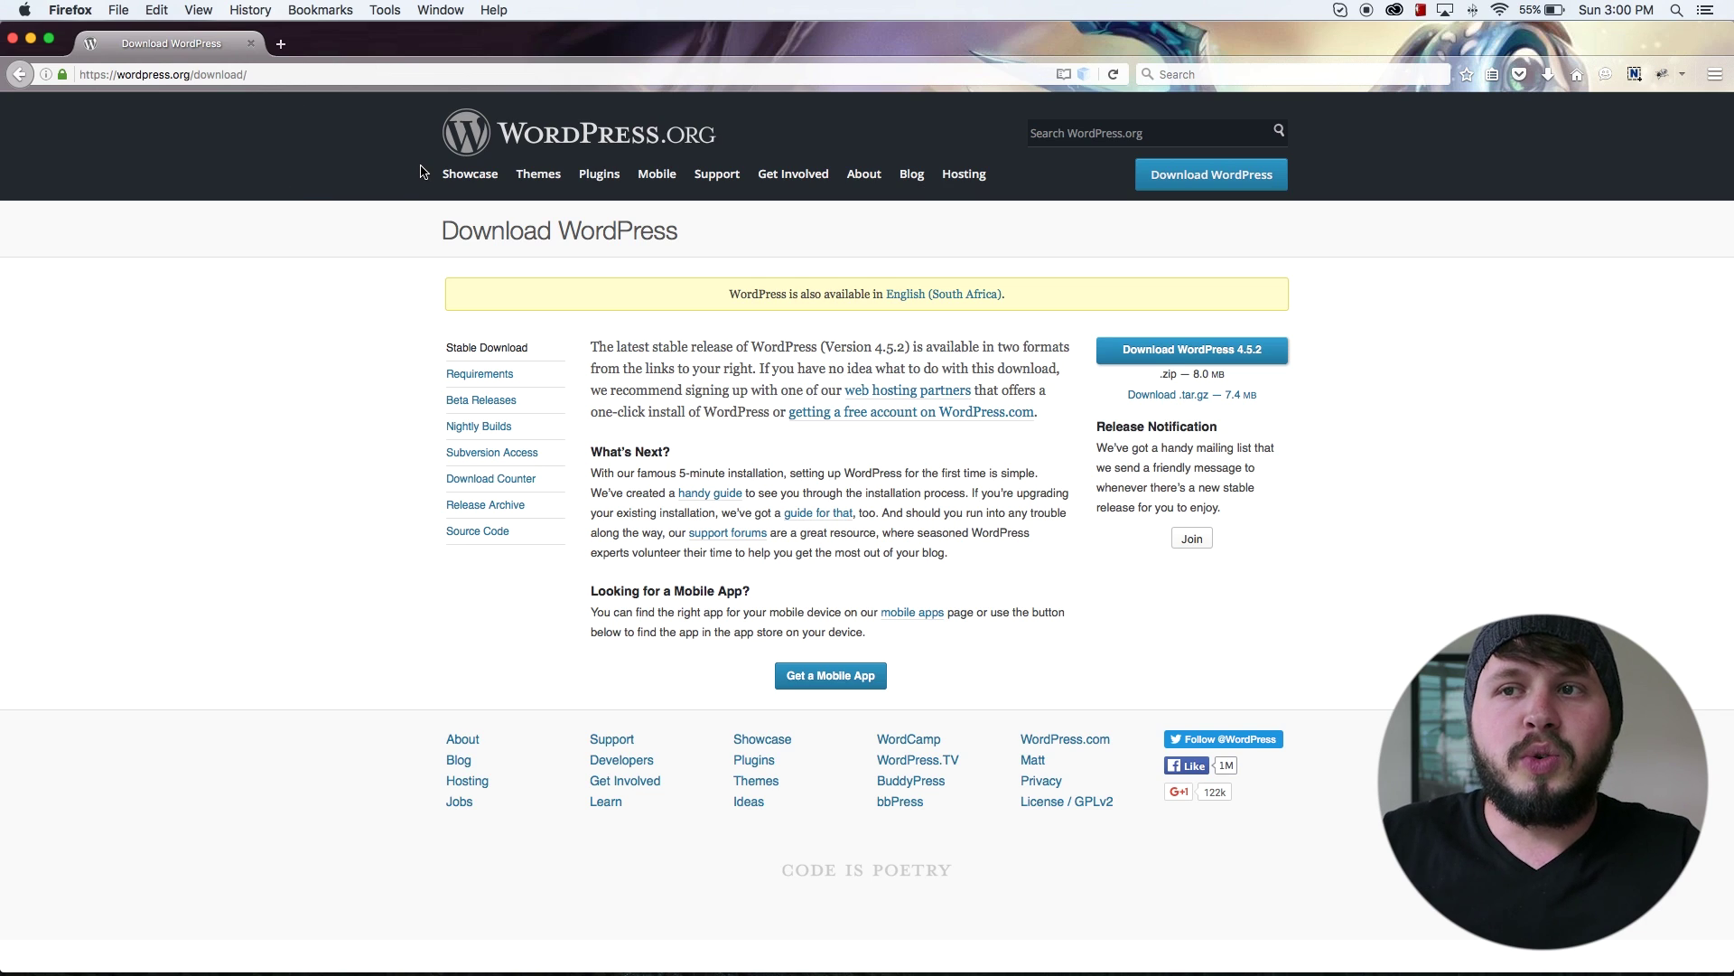
click(224, 73)
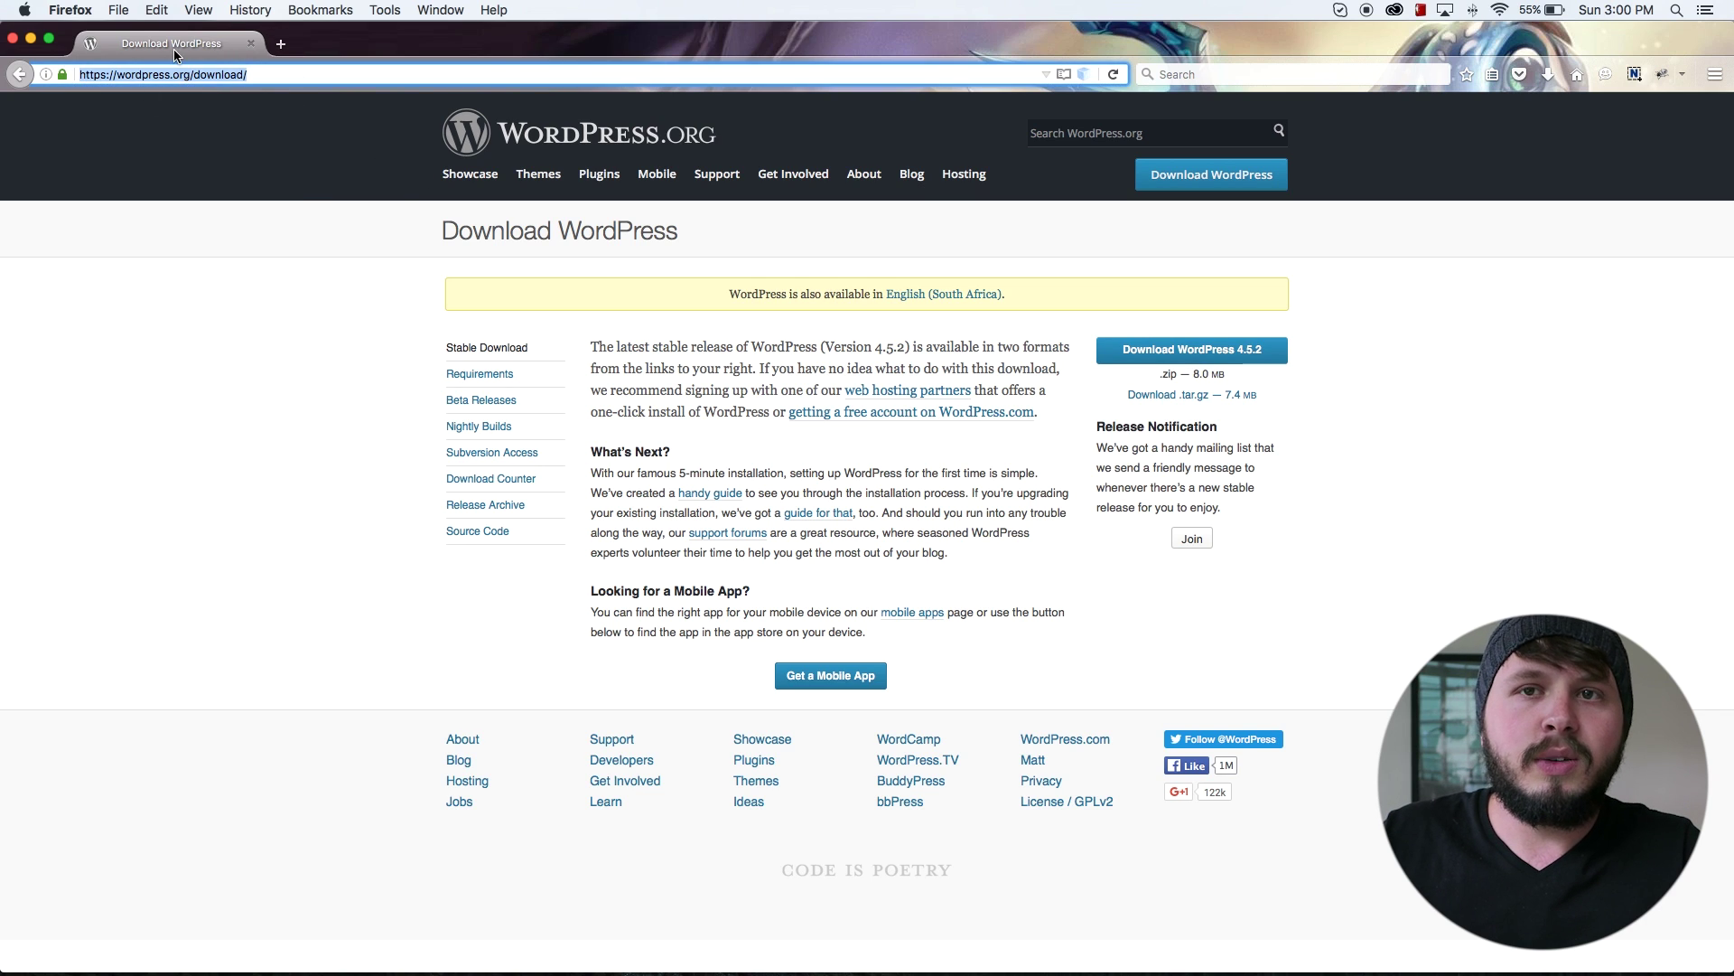
click(221, 73)
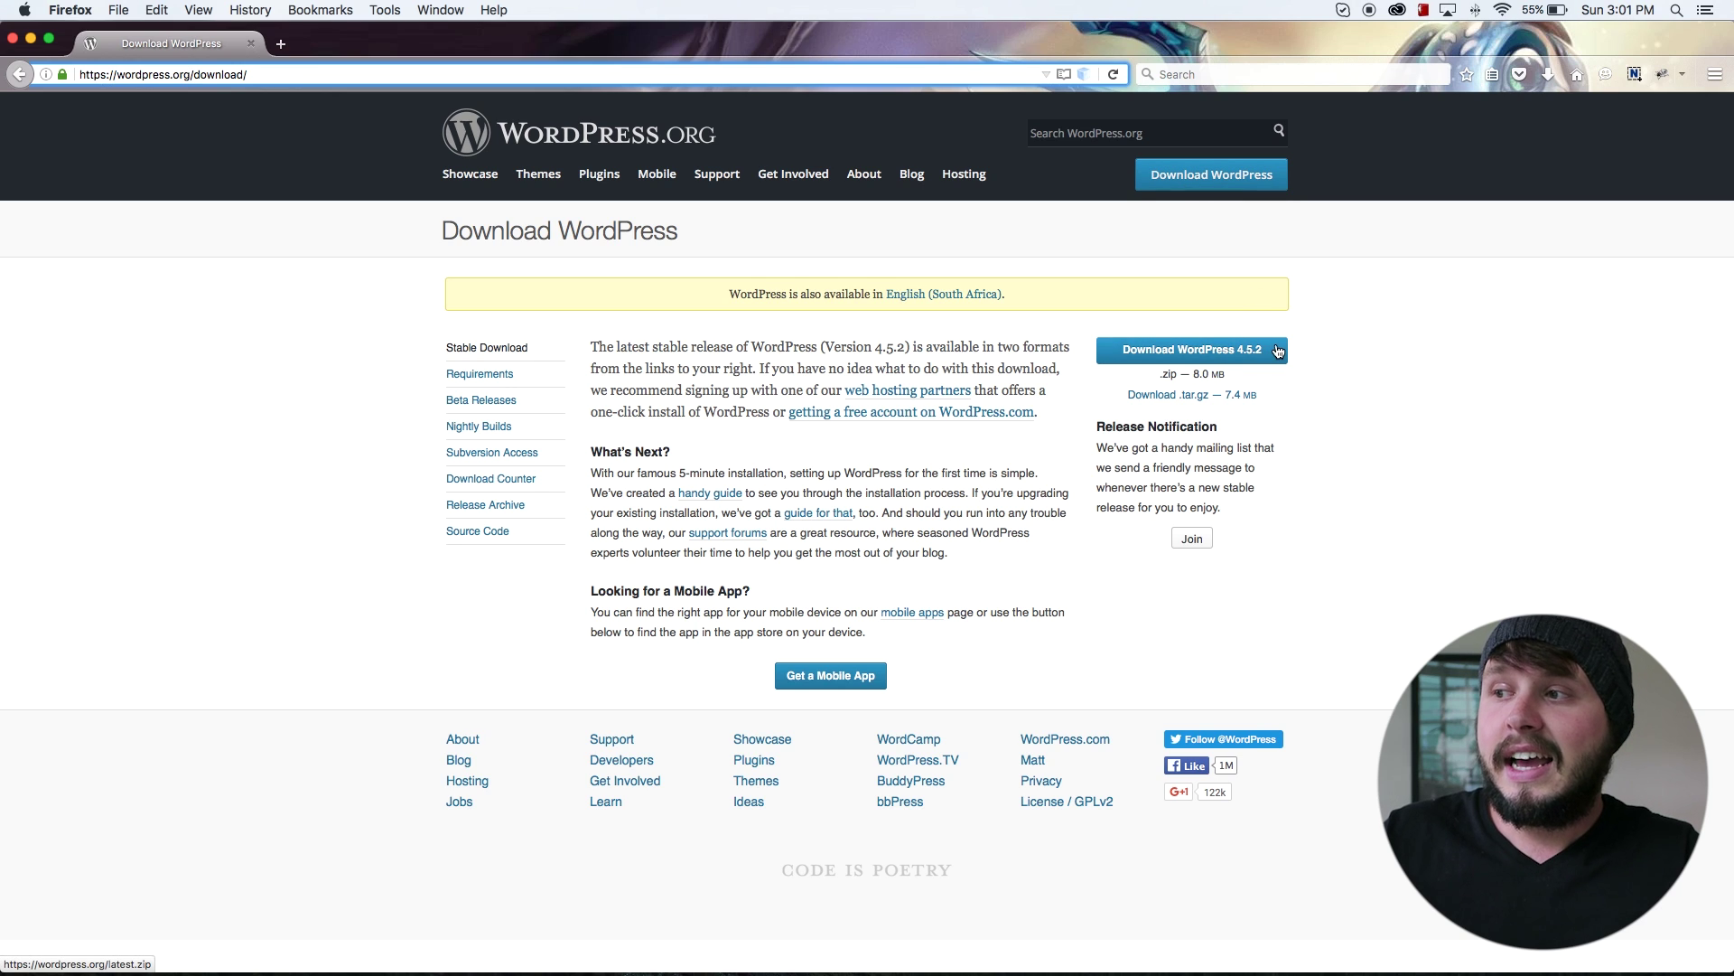
Step: Download WordPress 4.5.2 as a zip and save it to the Desktop
click(1192, 355)
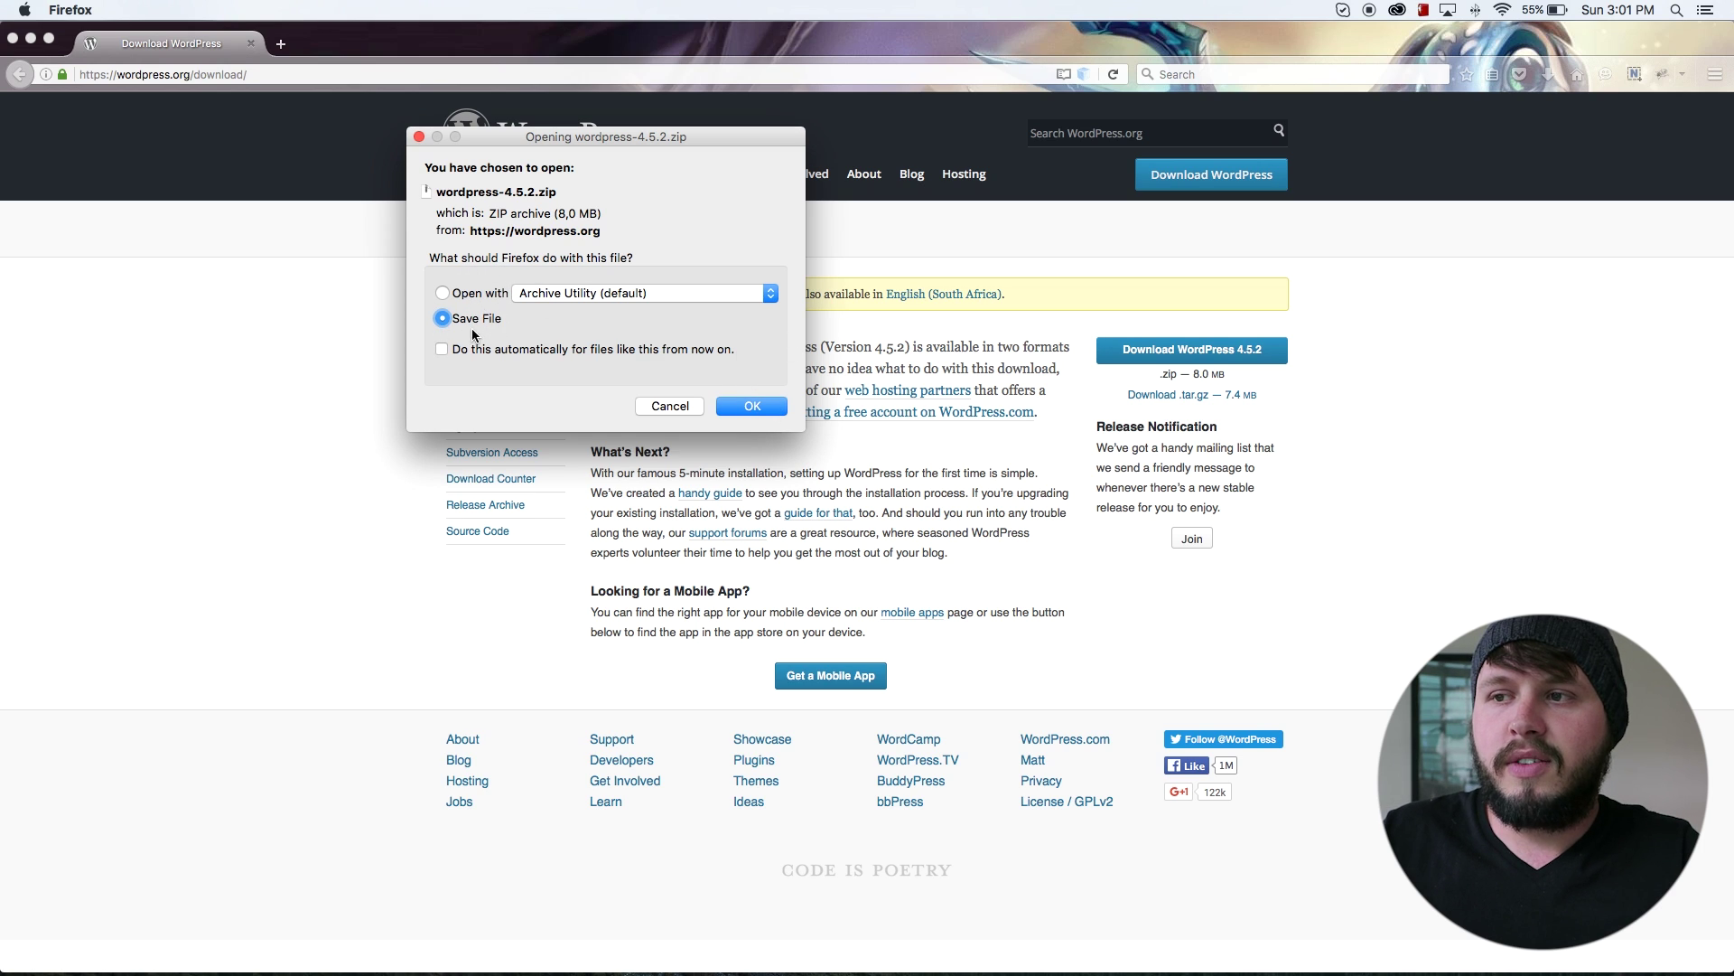
click(753, 405)
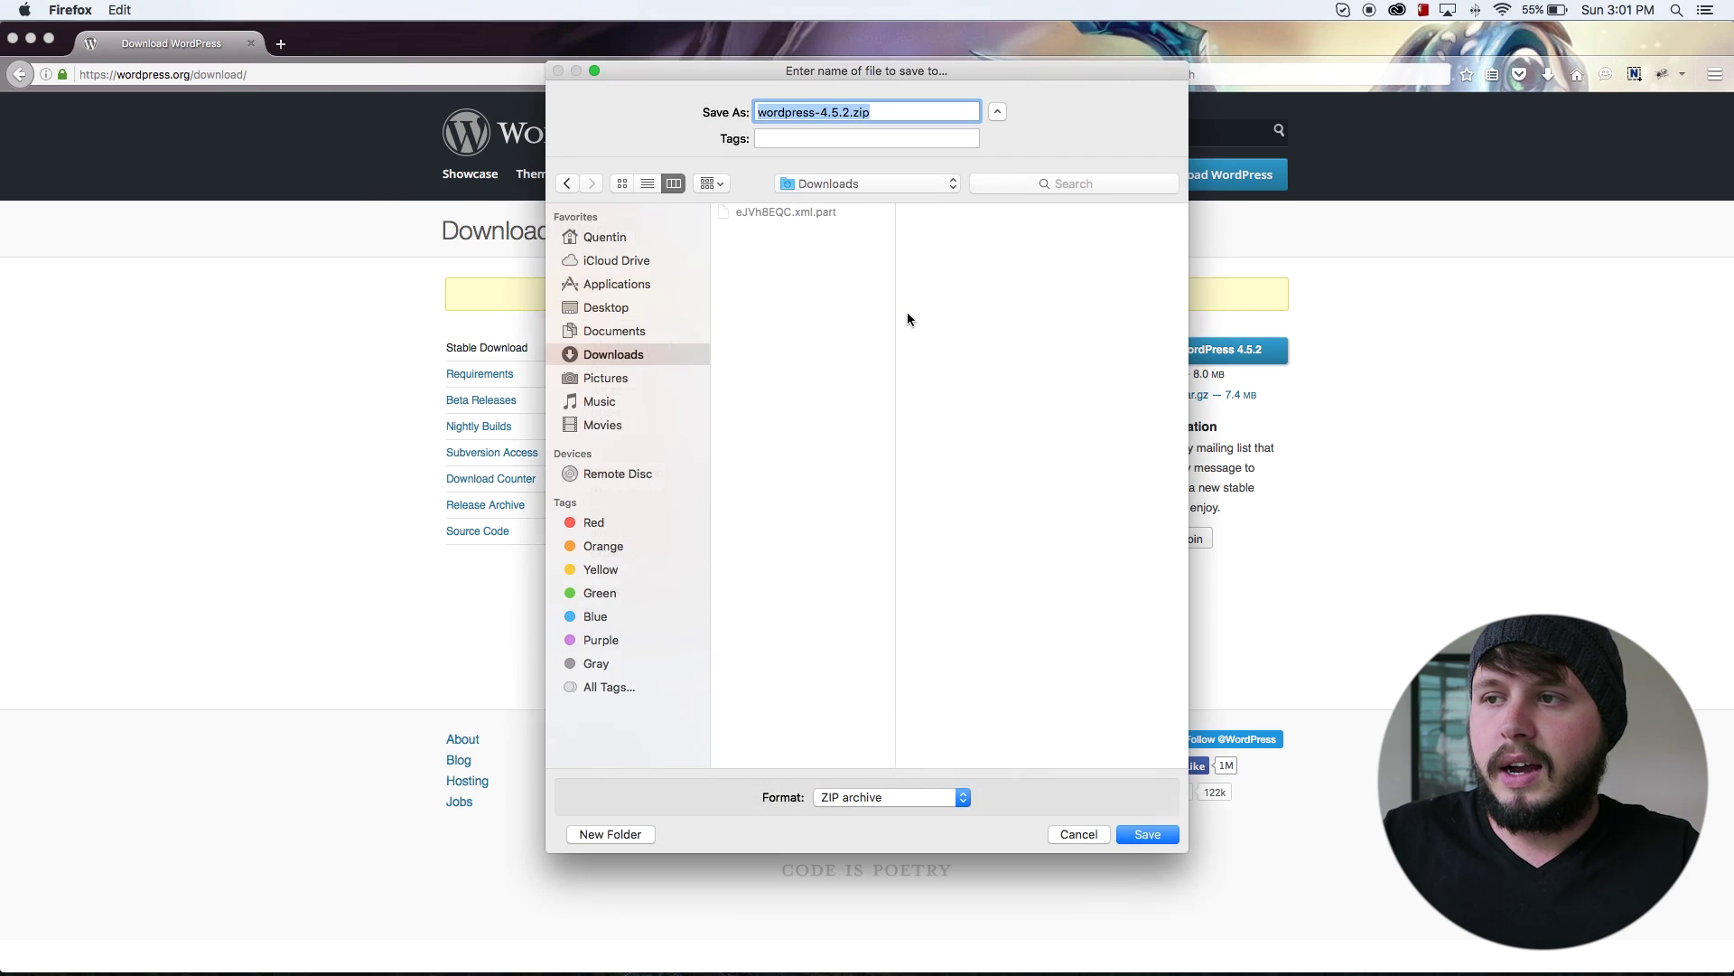
click(625, 308)
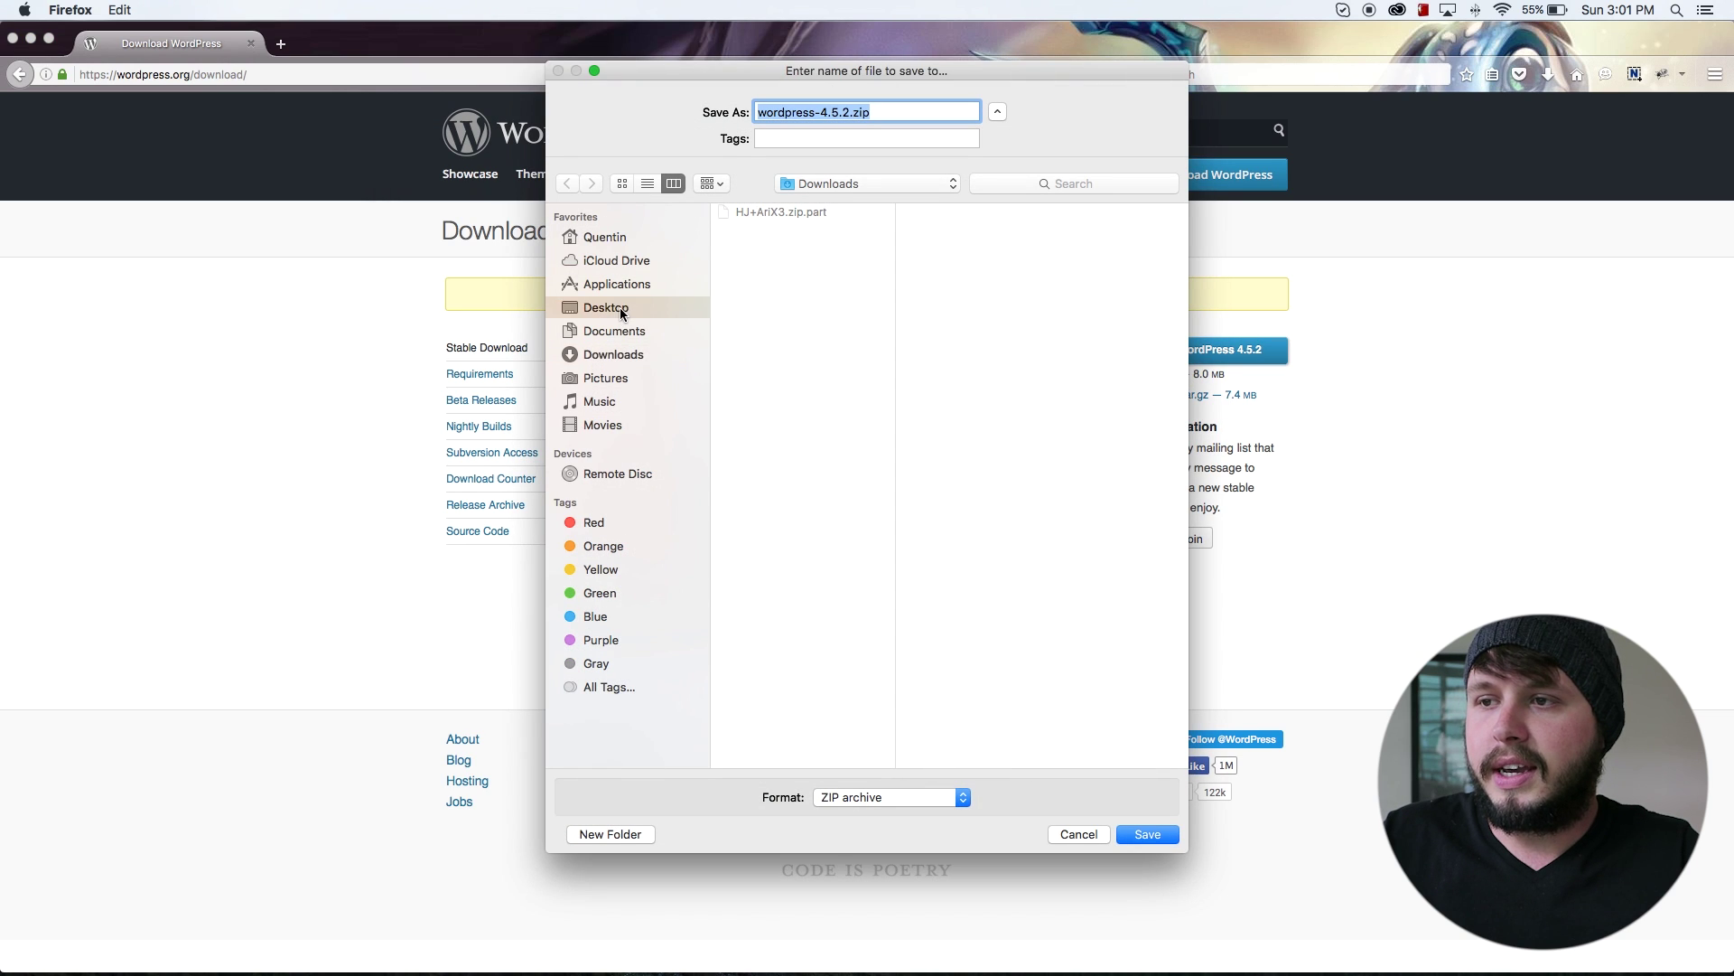
click(1144, 833)
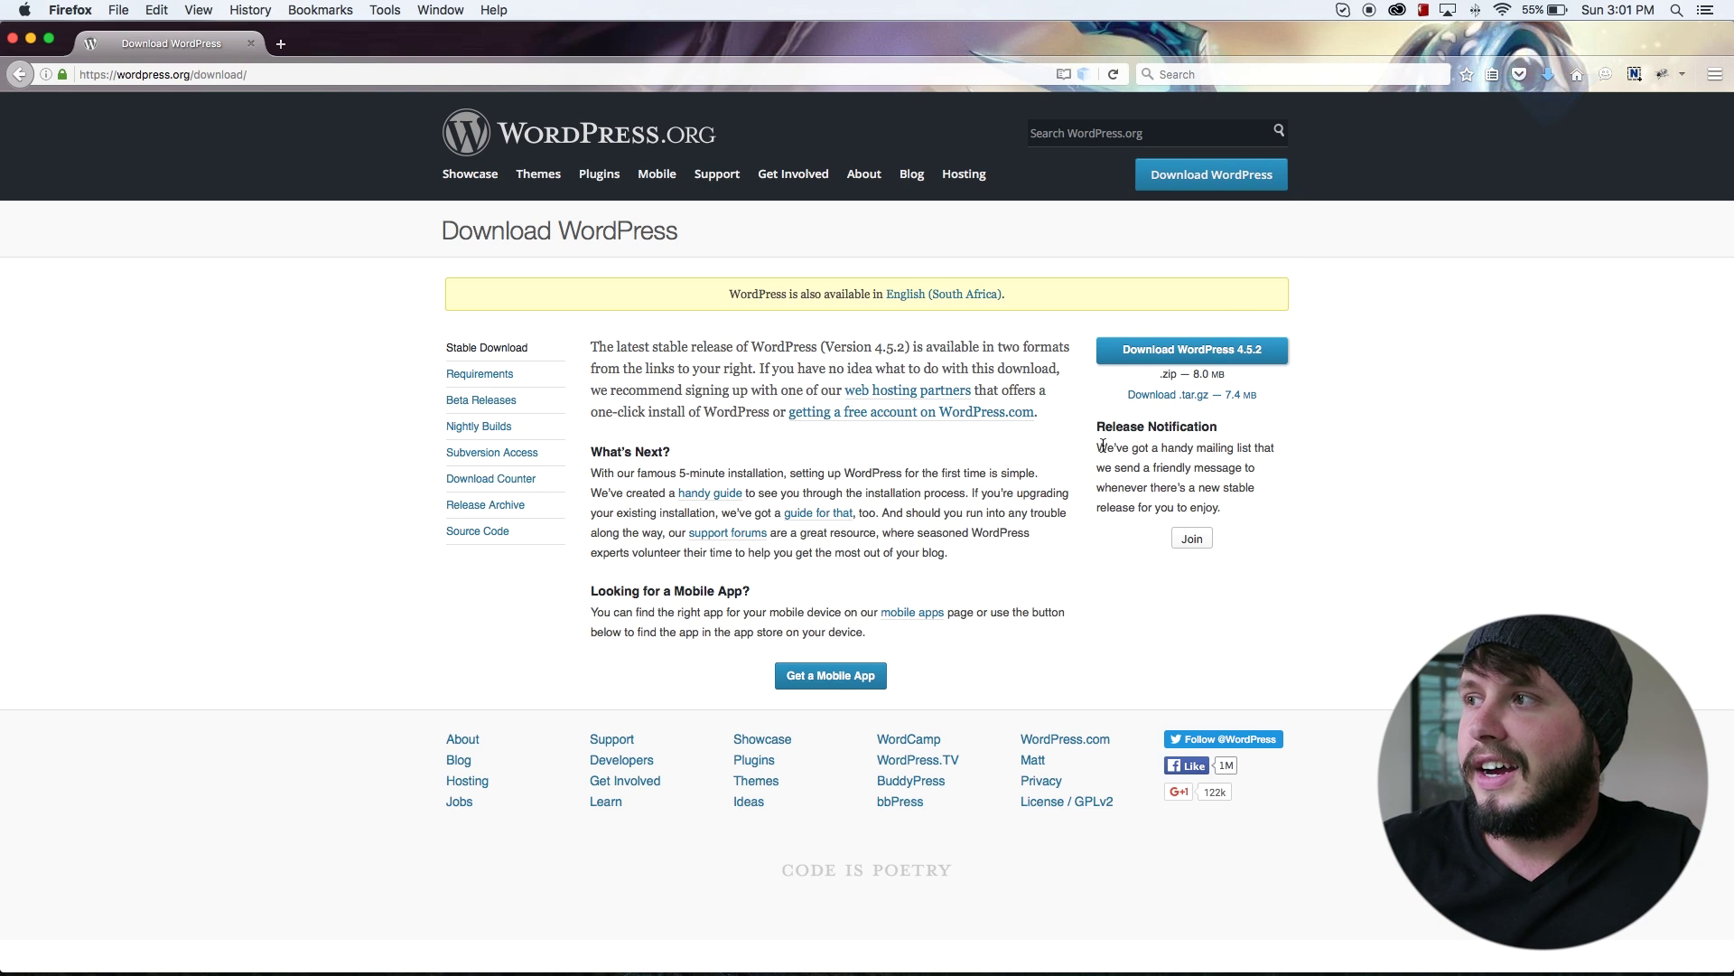
Step: Minimize Firefox and browse Finder to Applications > MAMP > htdocs, with the zip left on the desktop
click(30, 39)
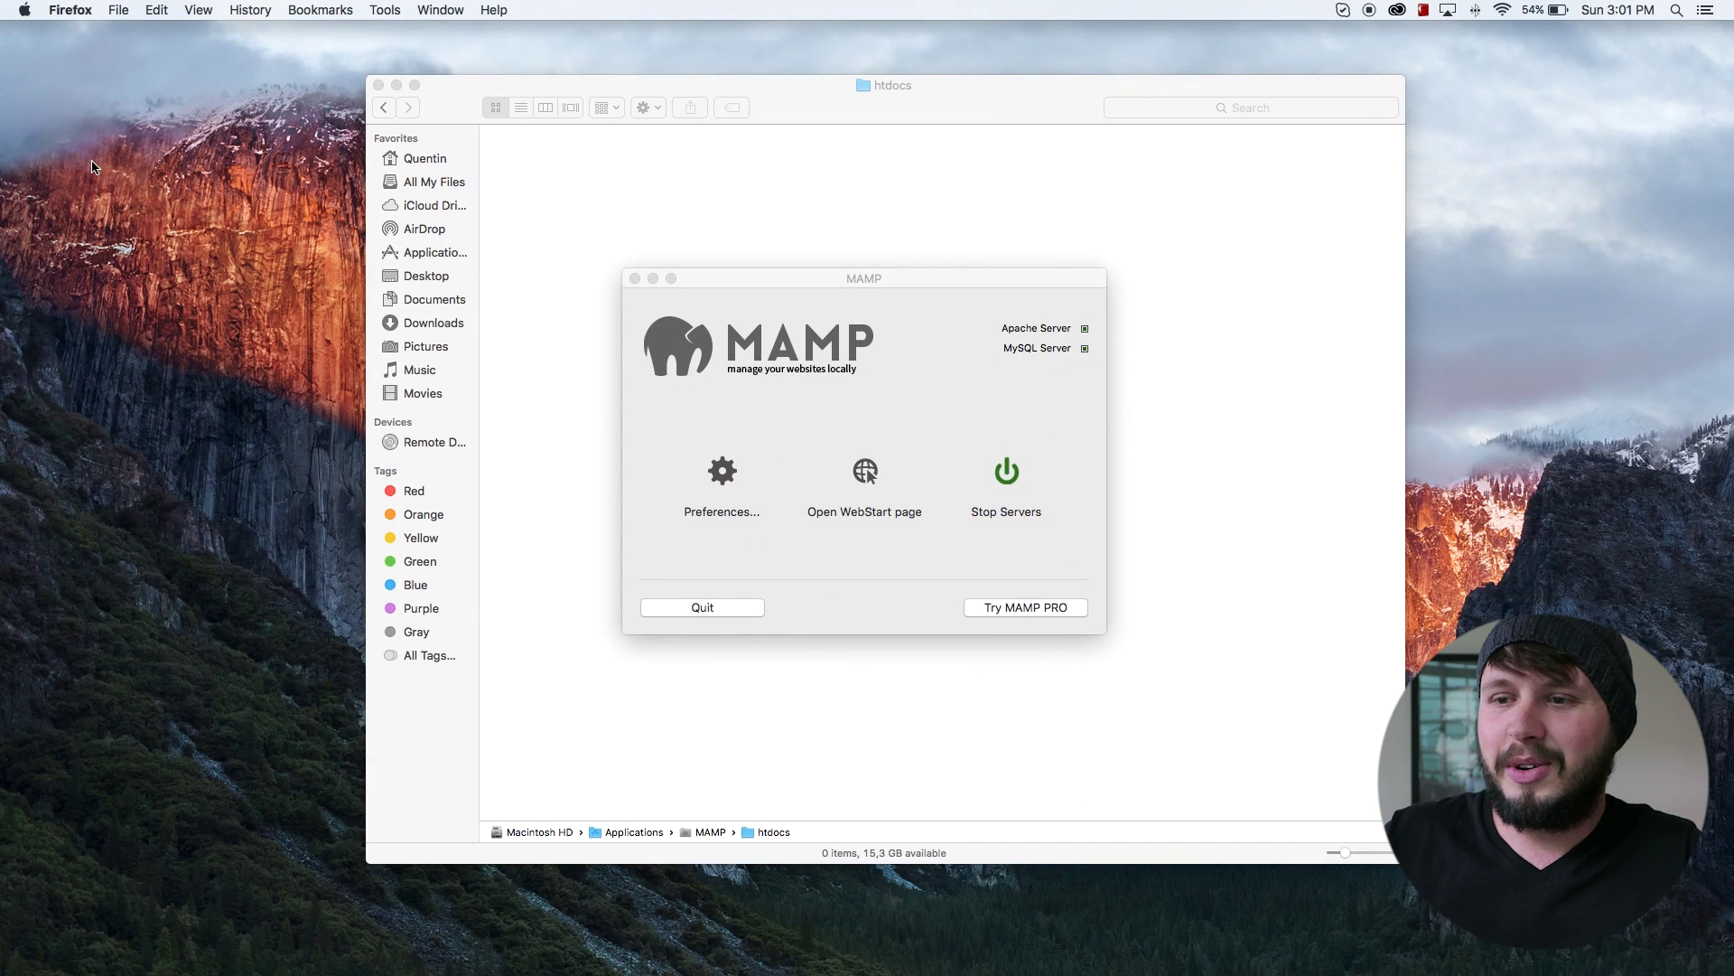
drag(1682, 336, 1547, 334)
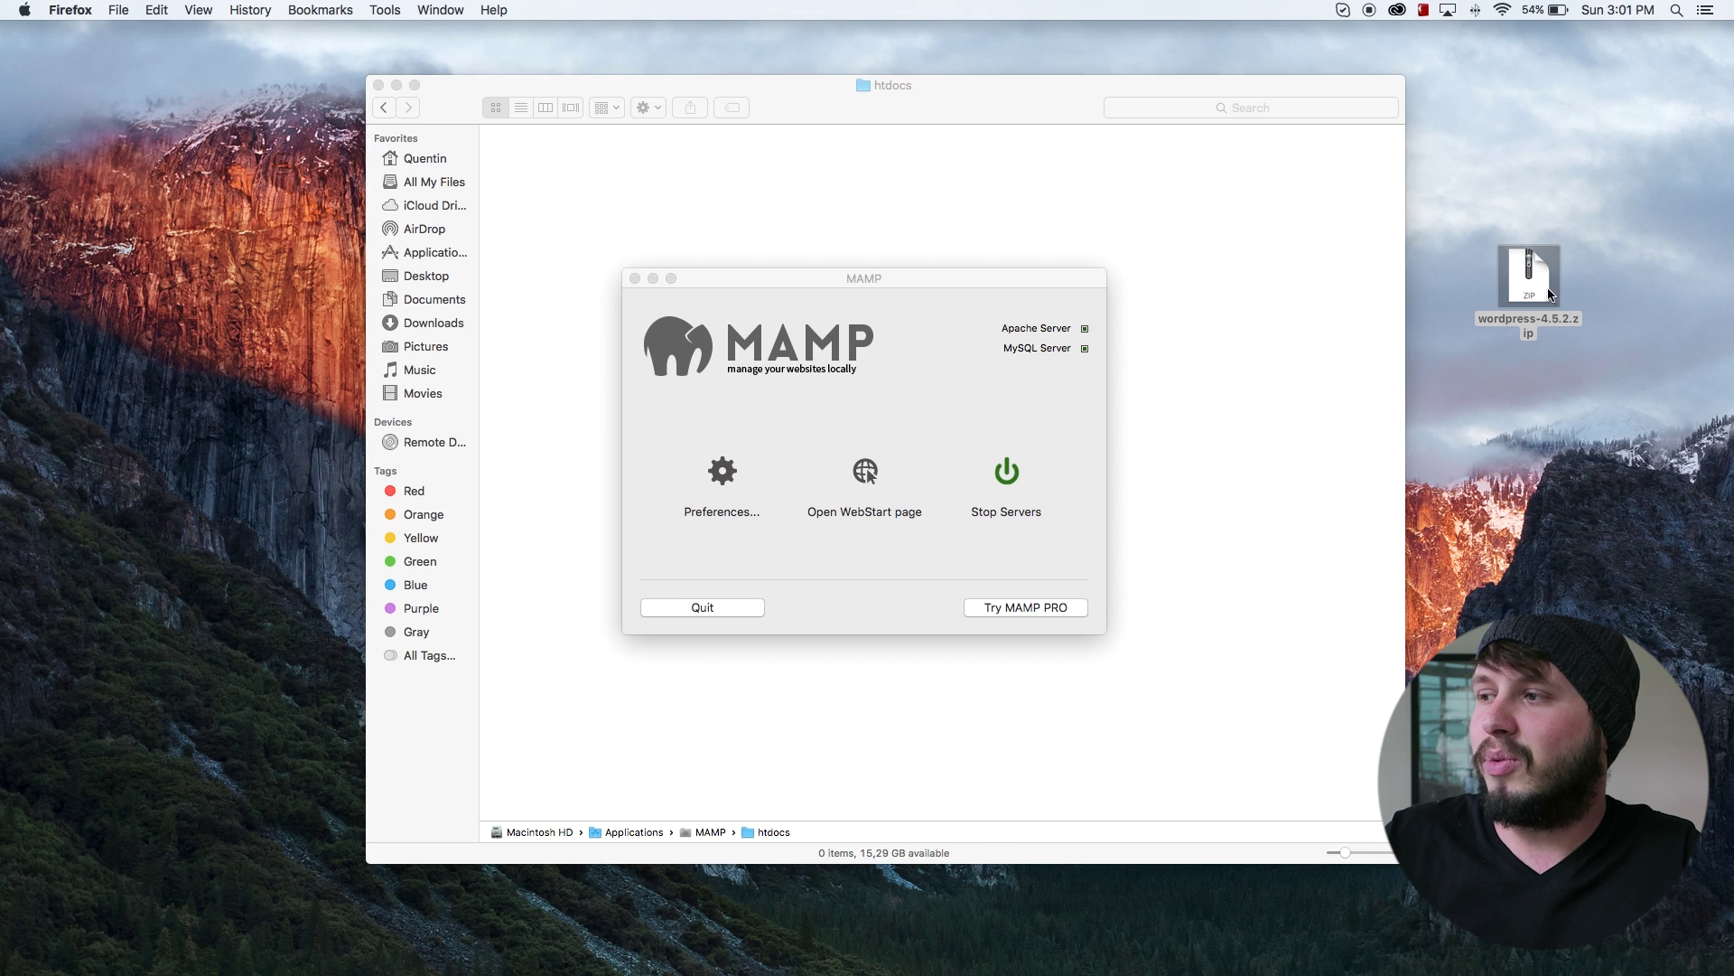
click(1210, 262)
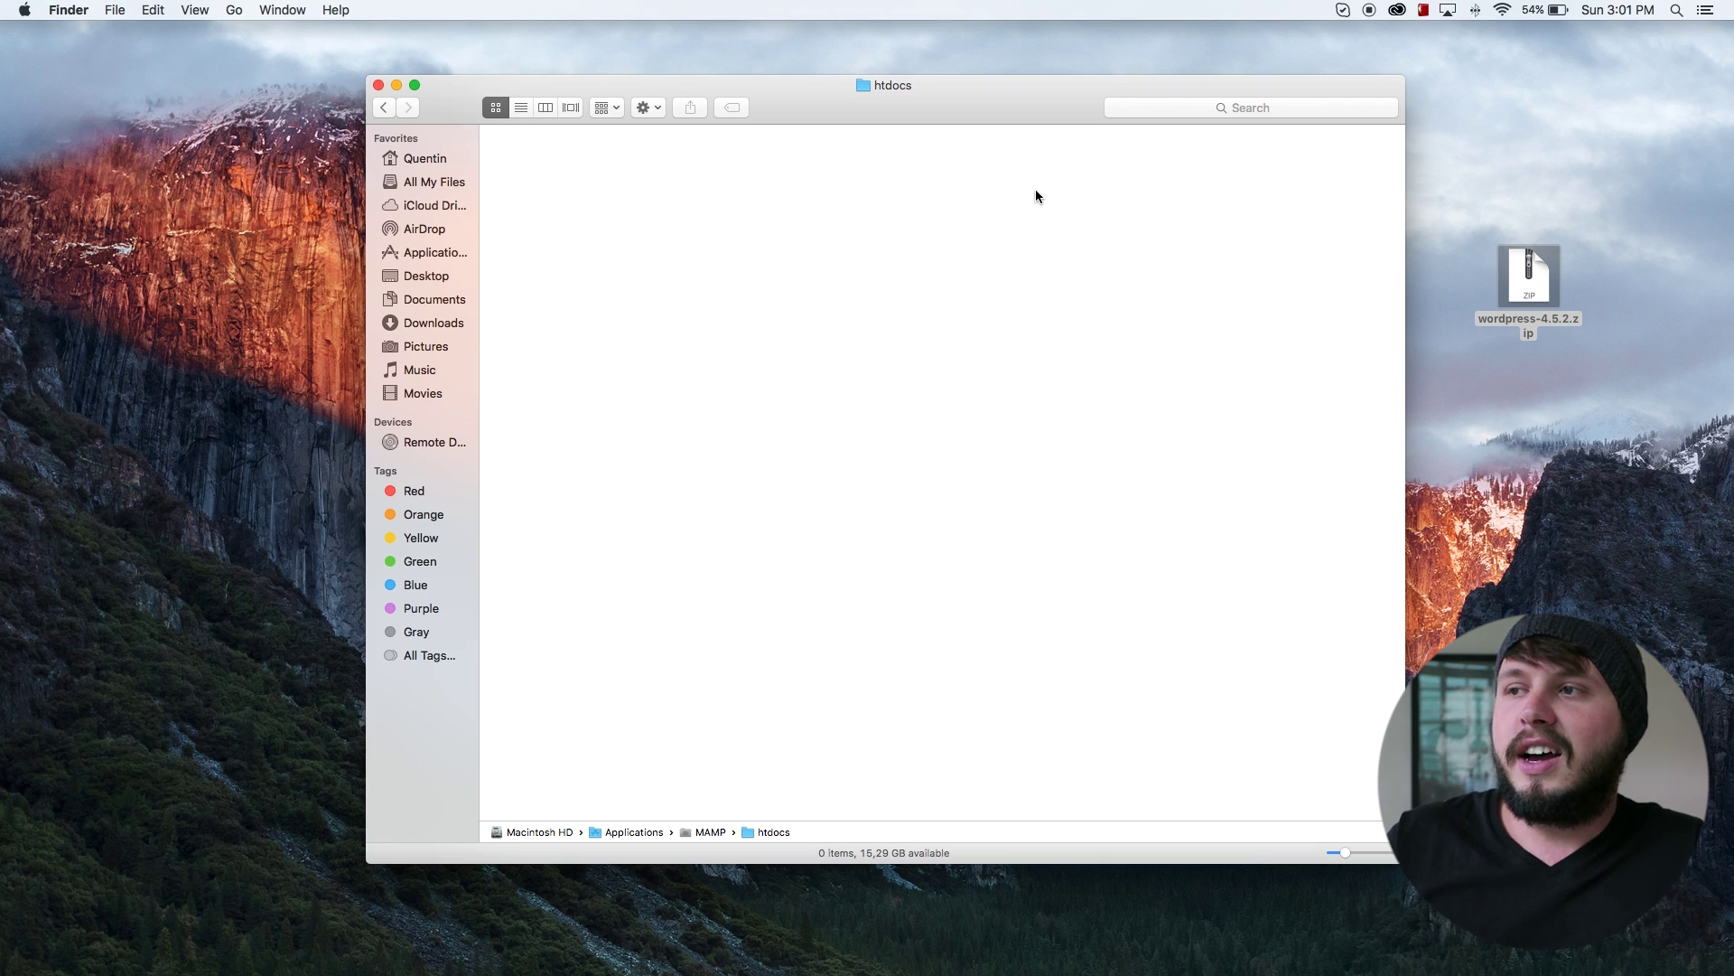
click(430, 254)
double_click(721, 358)
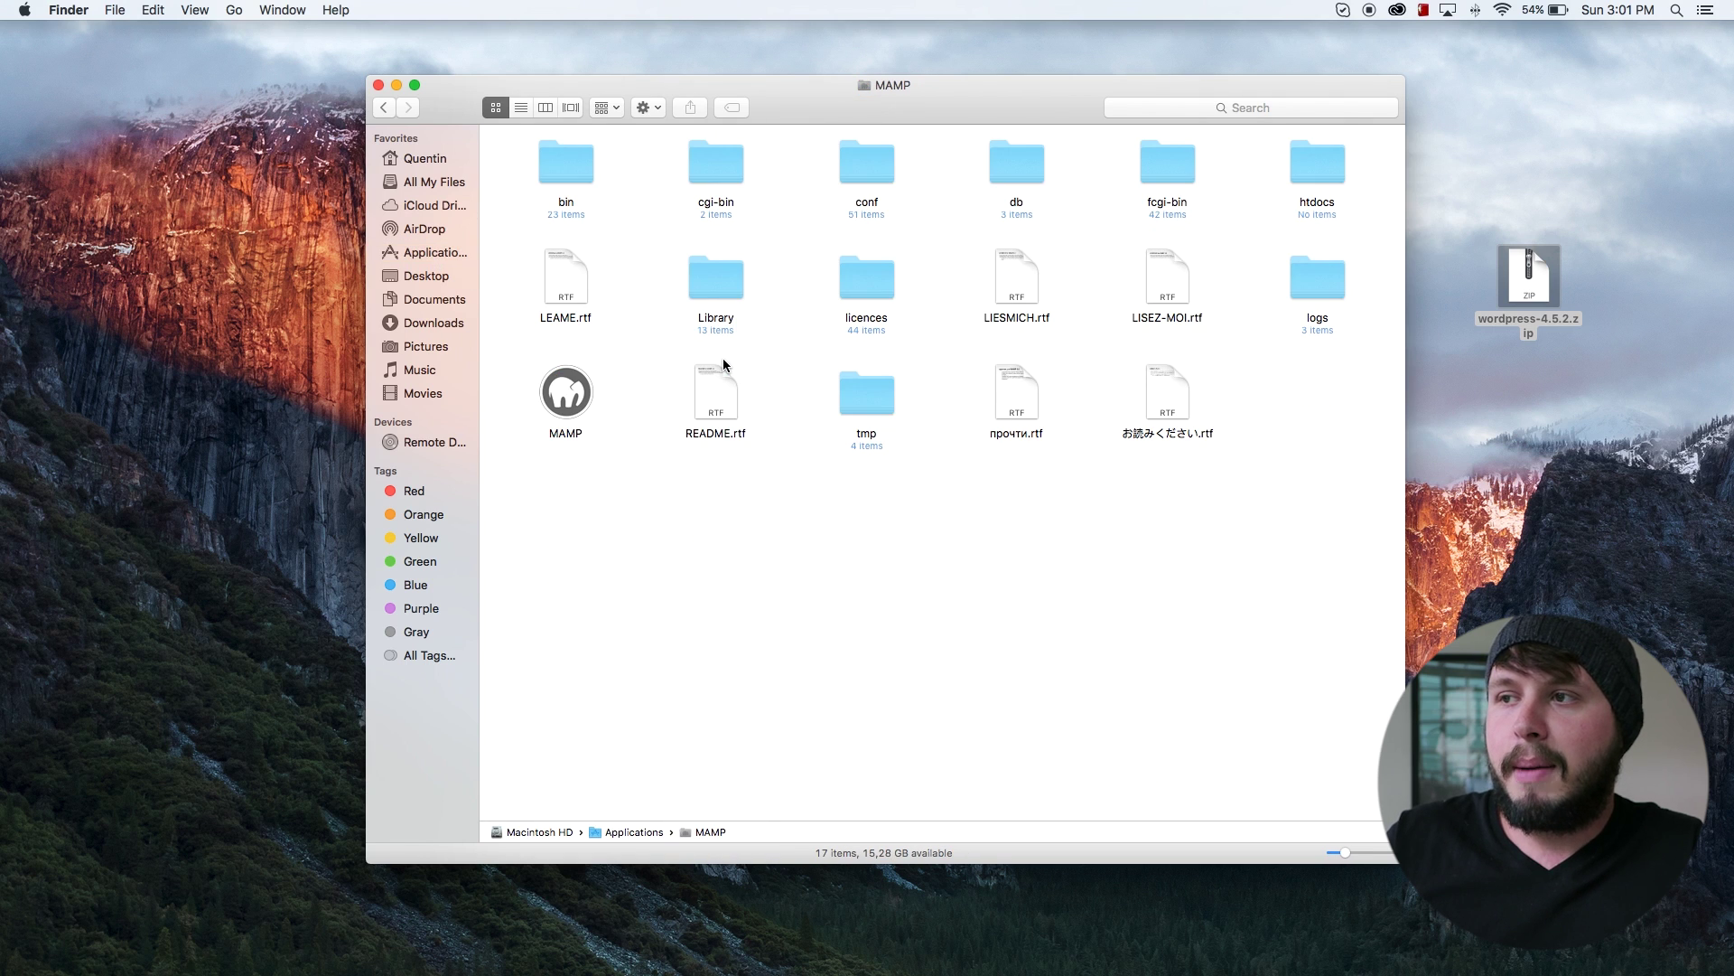
double_click(1314, 167)
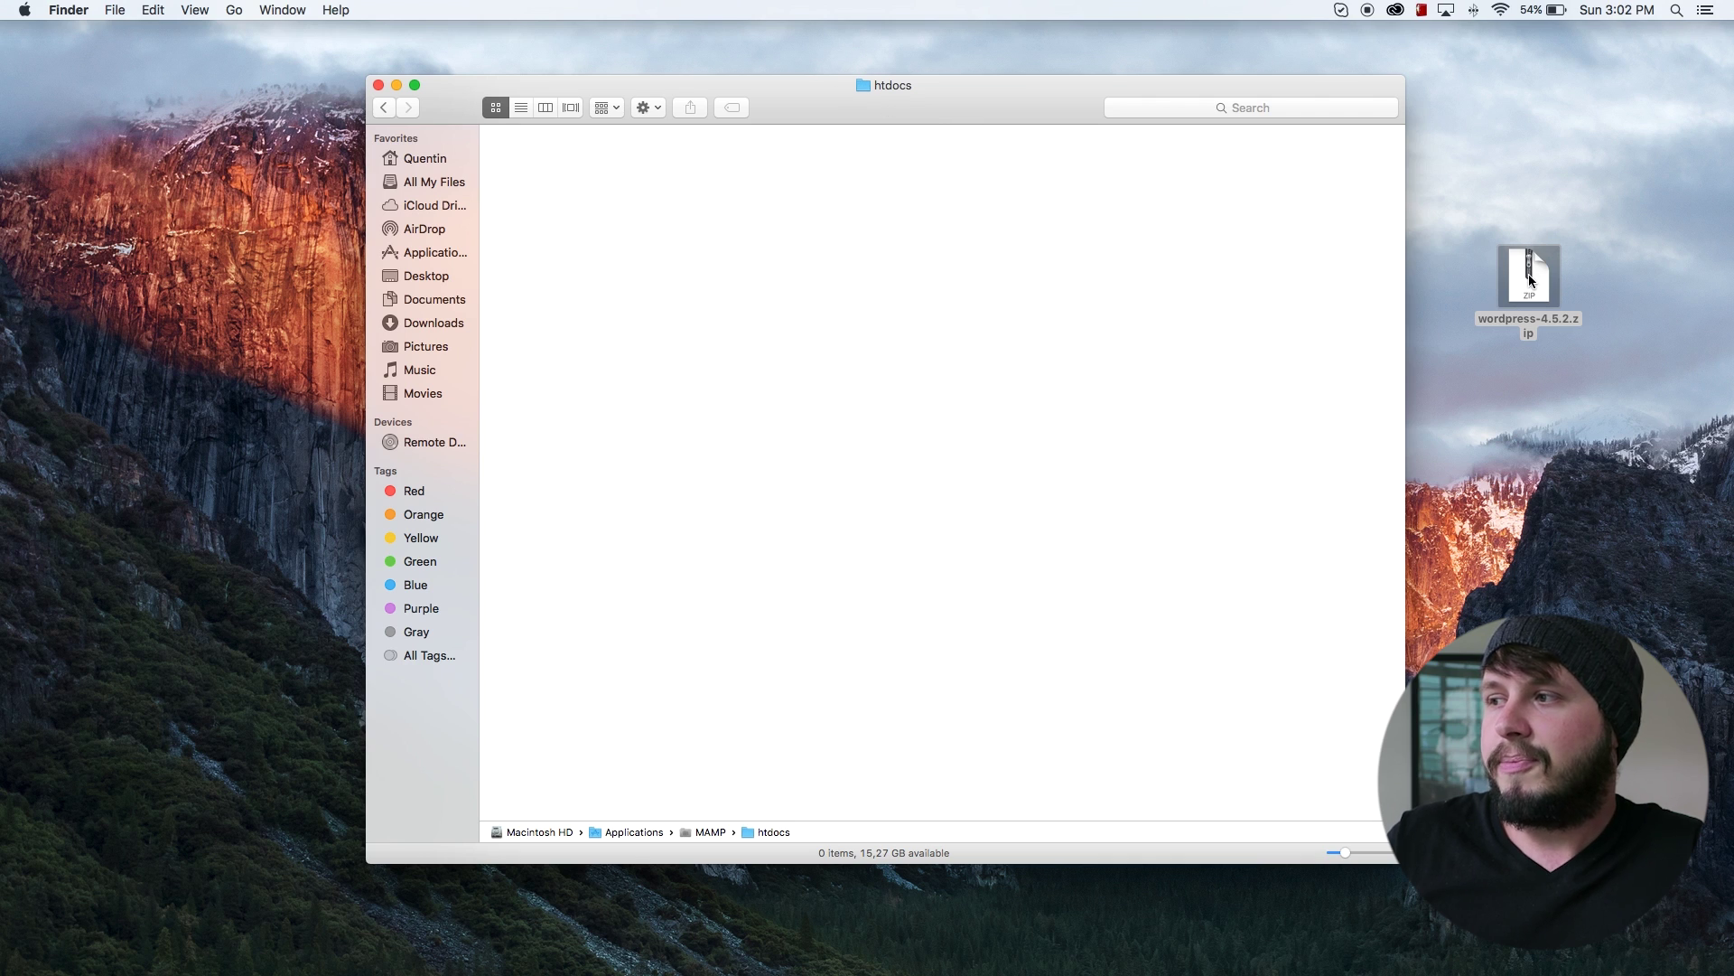
Step: Move wordpress-4.5.2.zip into htdocs and extract it into a wordpress folder
drag(1541, 274, 643, 208)
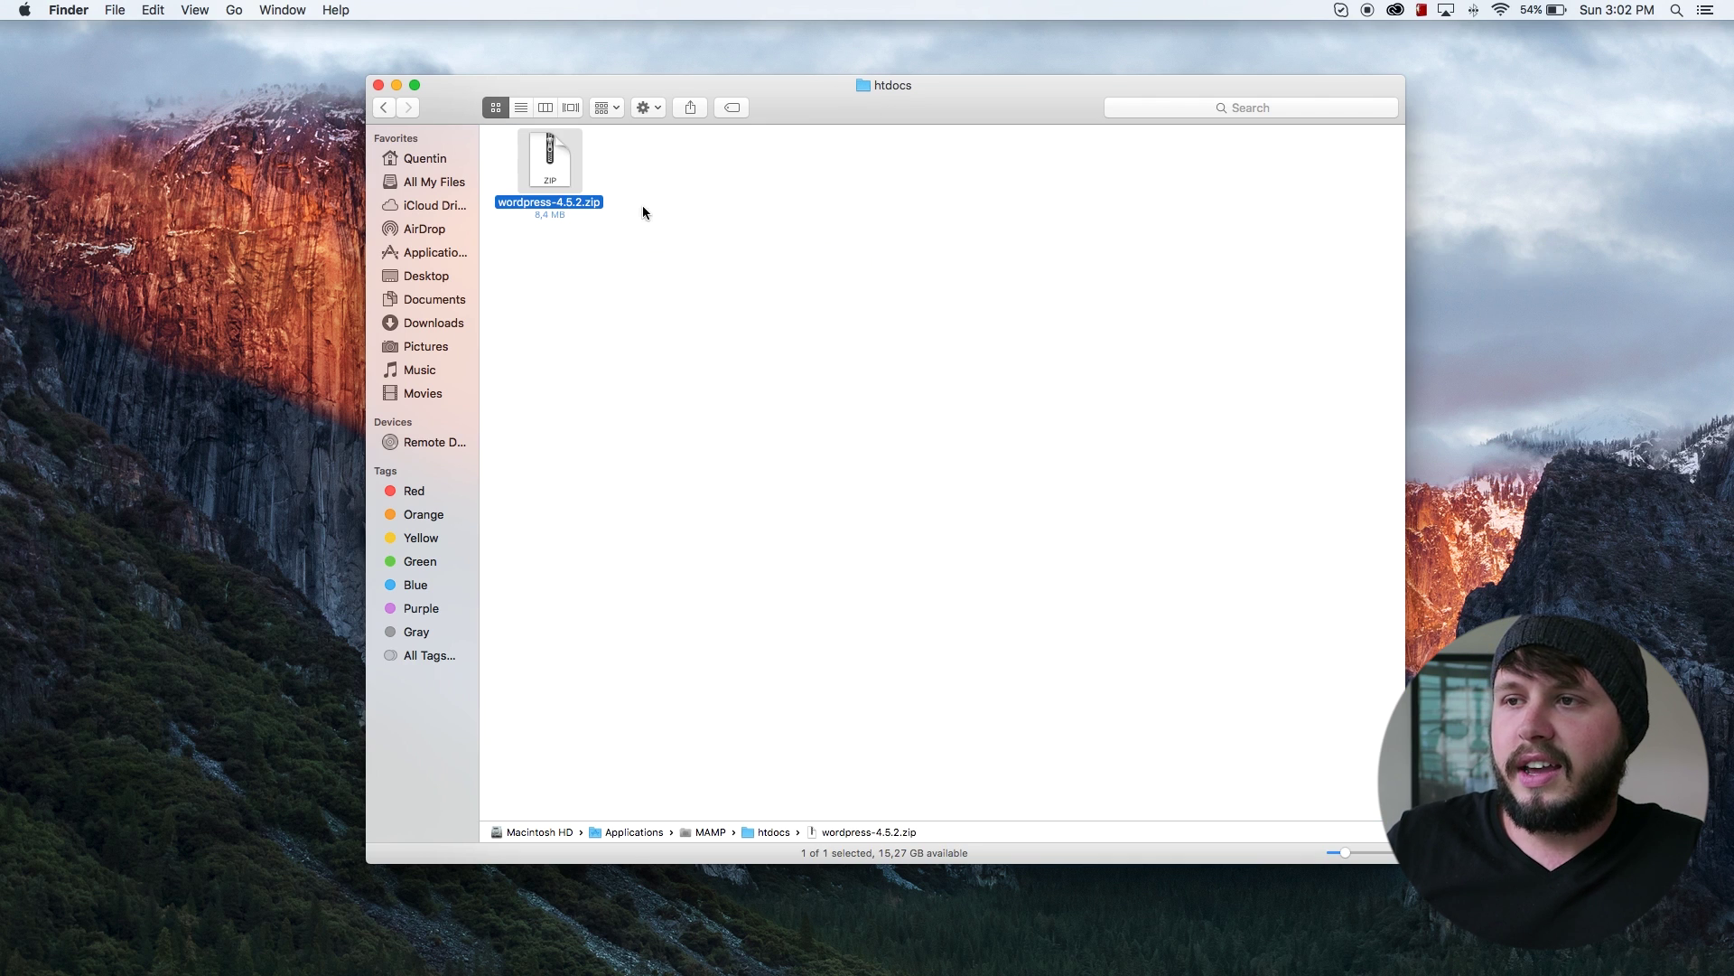
click(775, 275)
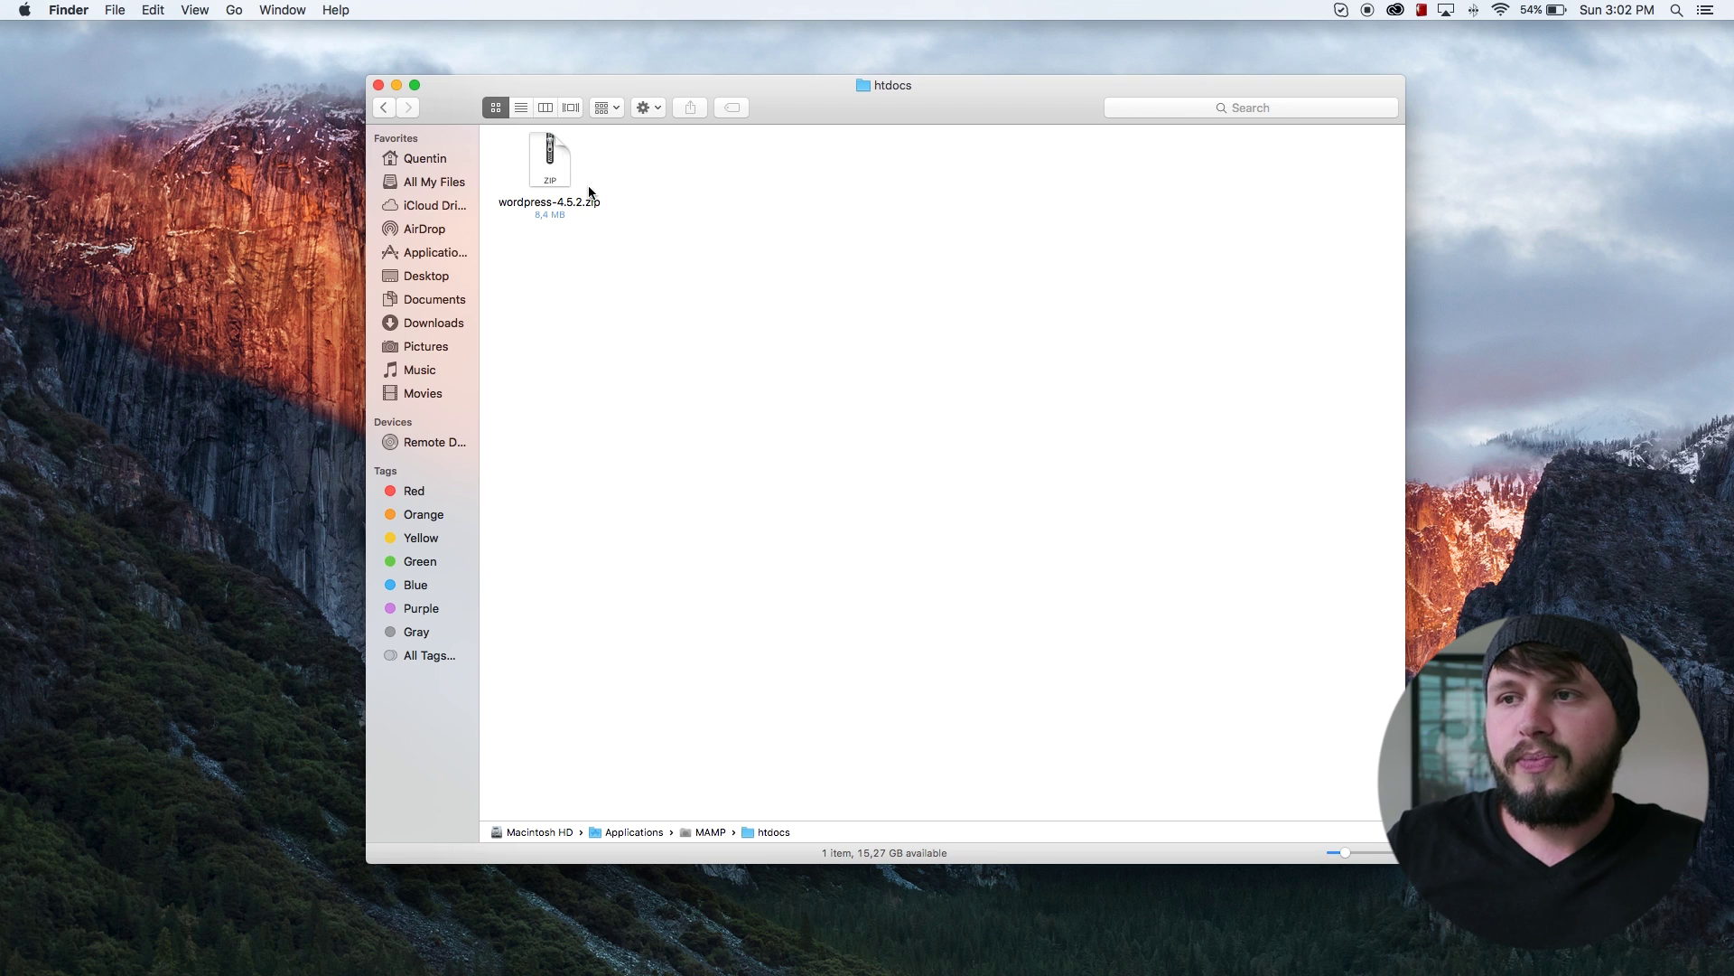
click(560, 172)
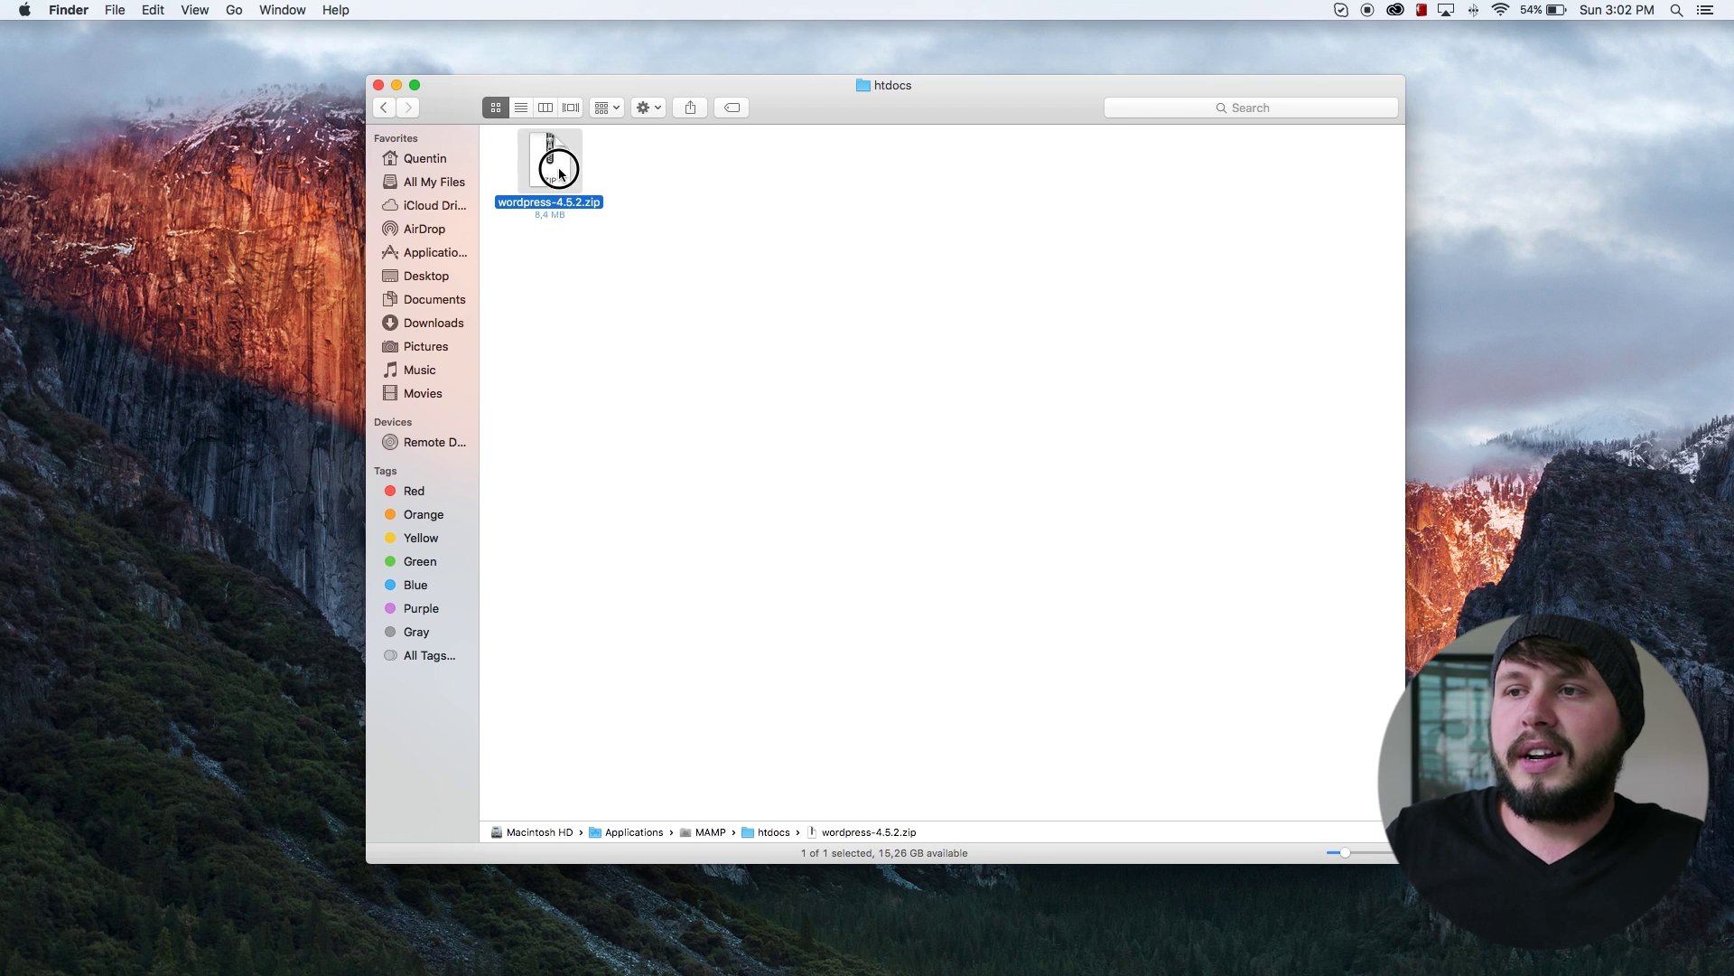
double_click(560, 172)
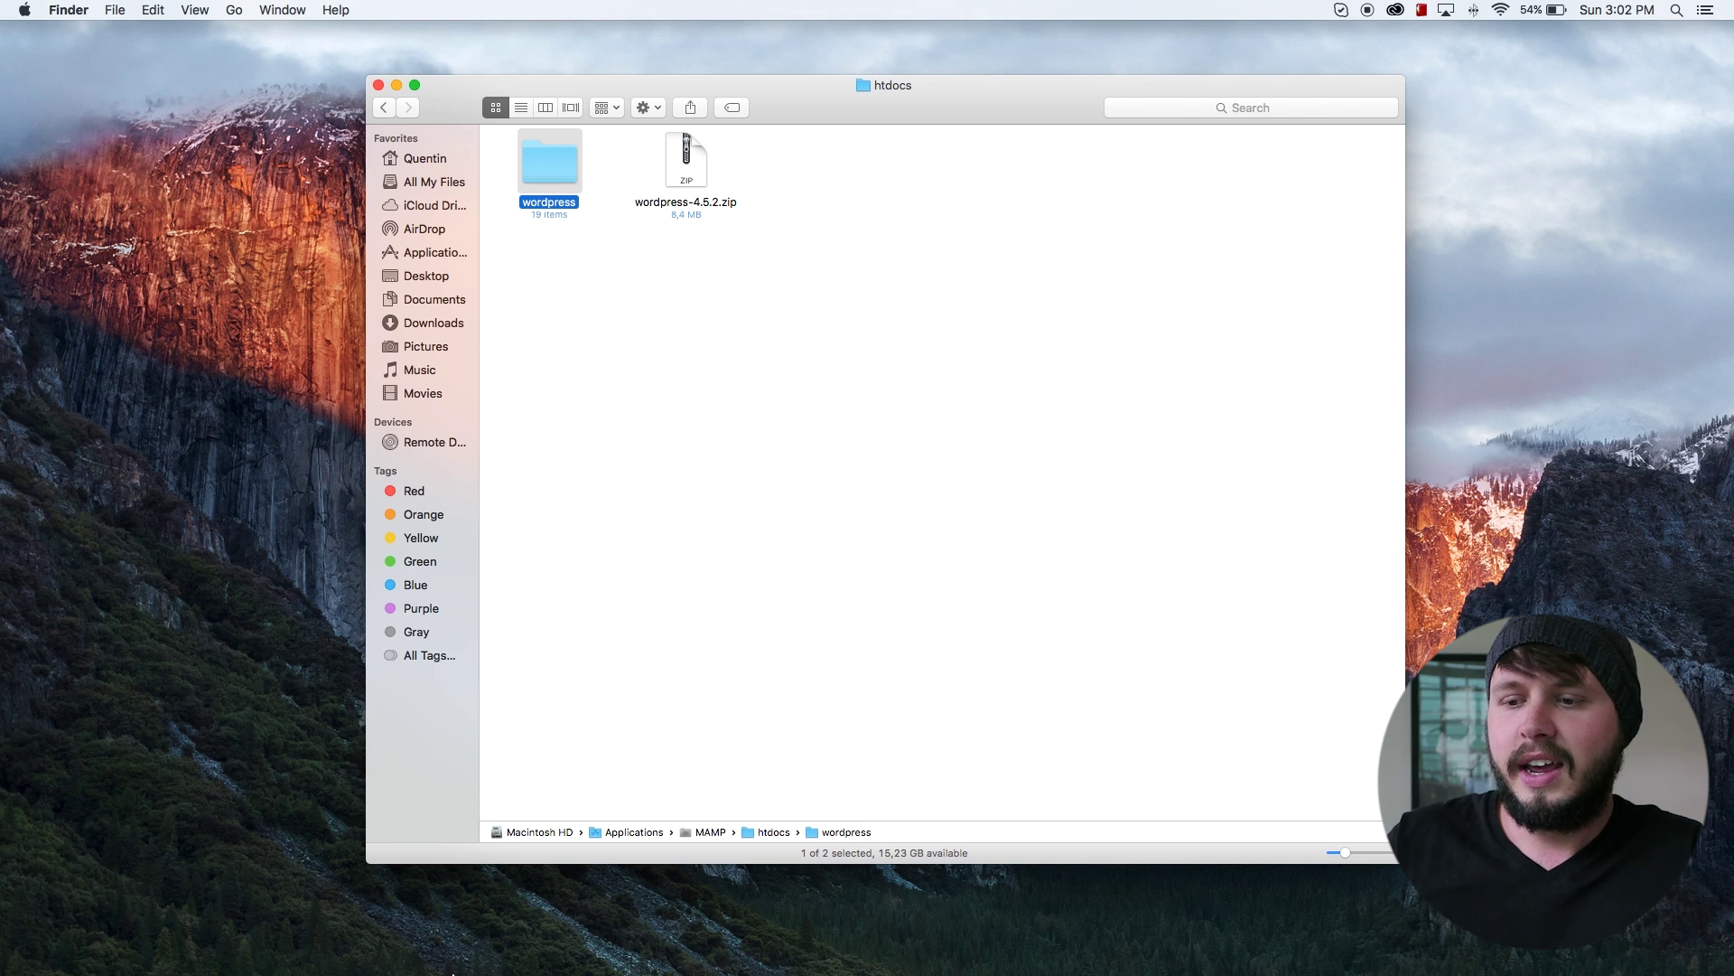
mouse_move(456, 973)
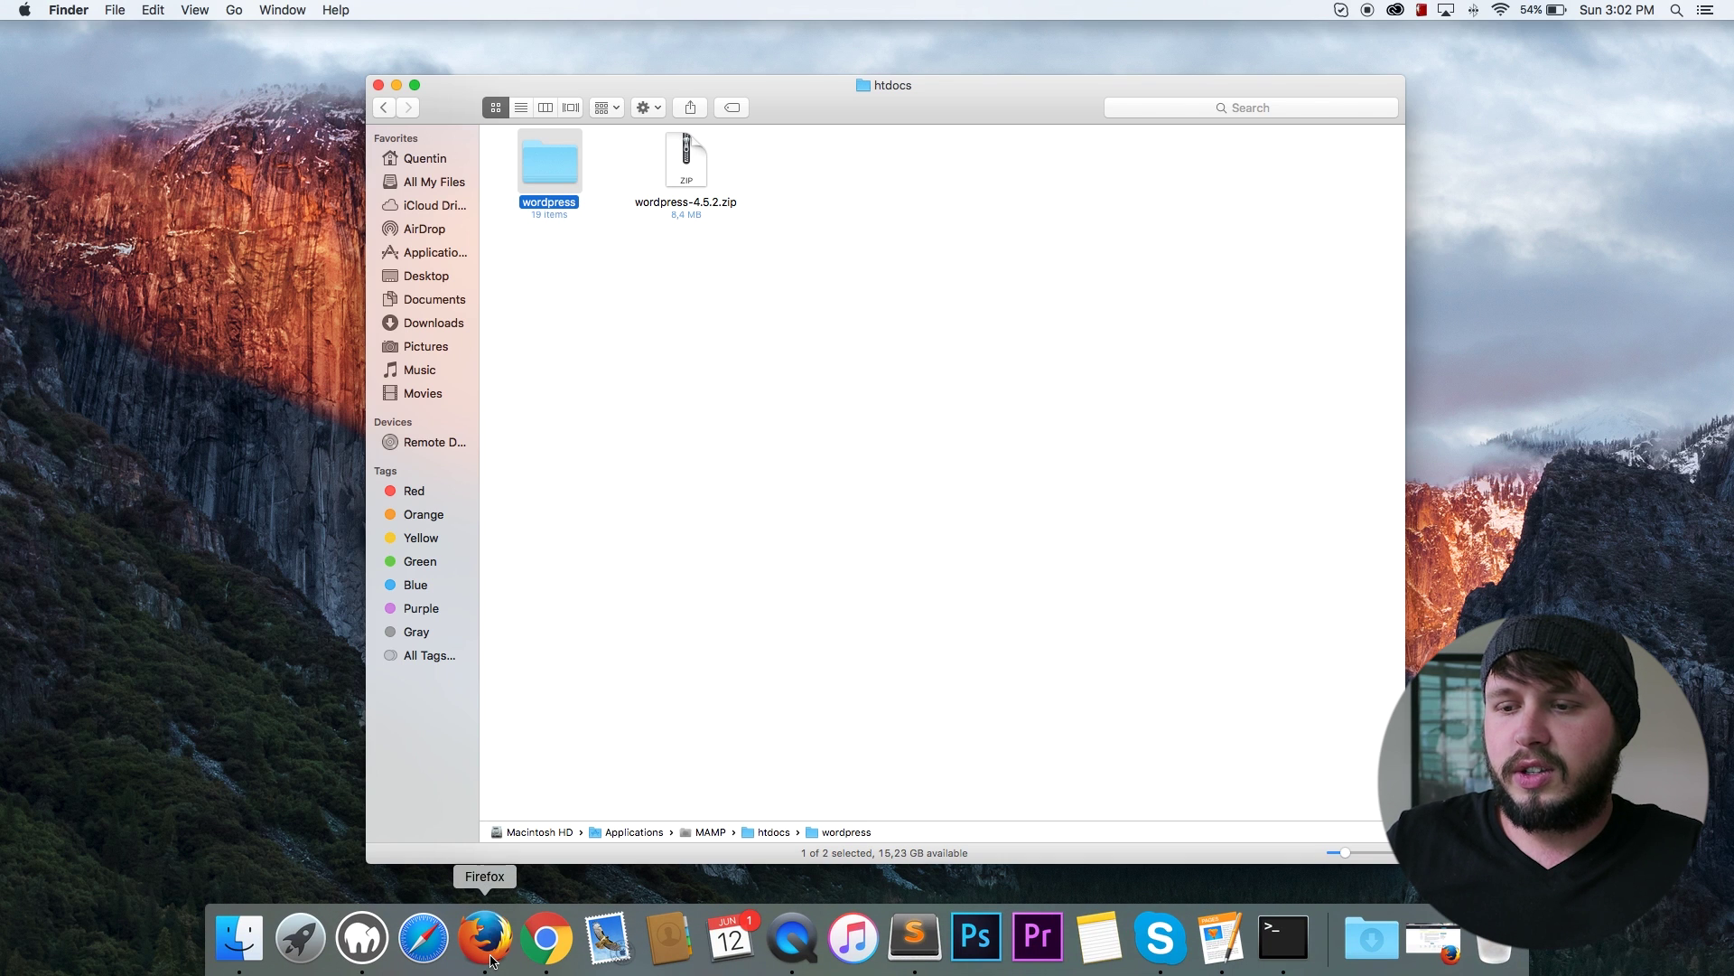
Step: From MAMP's start page, open localhost:8888/wordpress to load the WordPress setup-config page
click(360, 939)
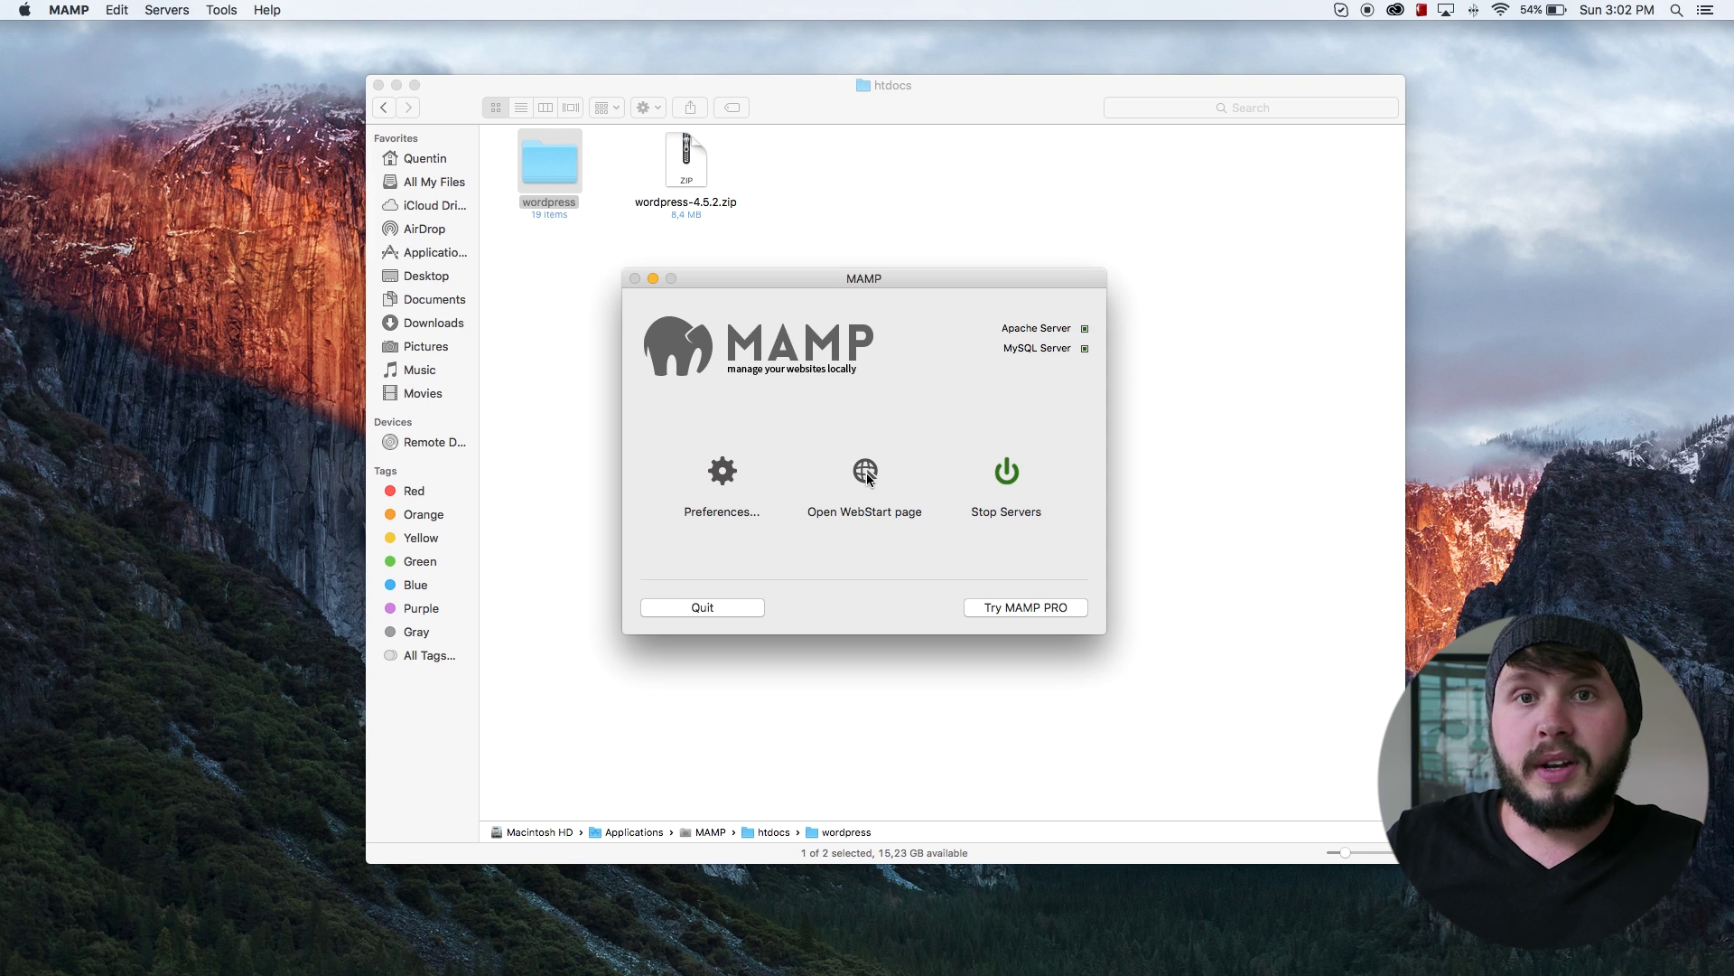
click(866, 476)
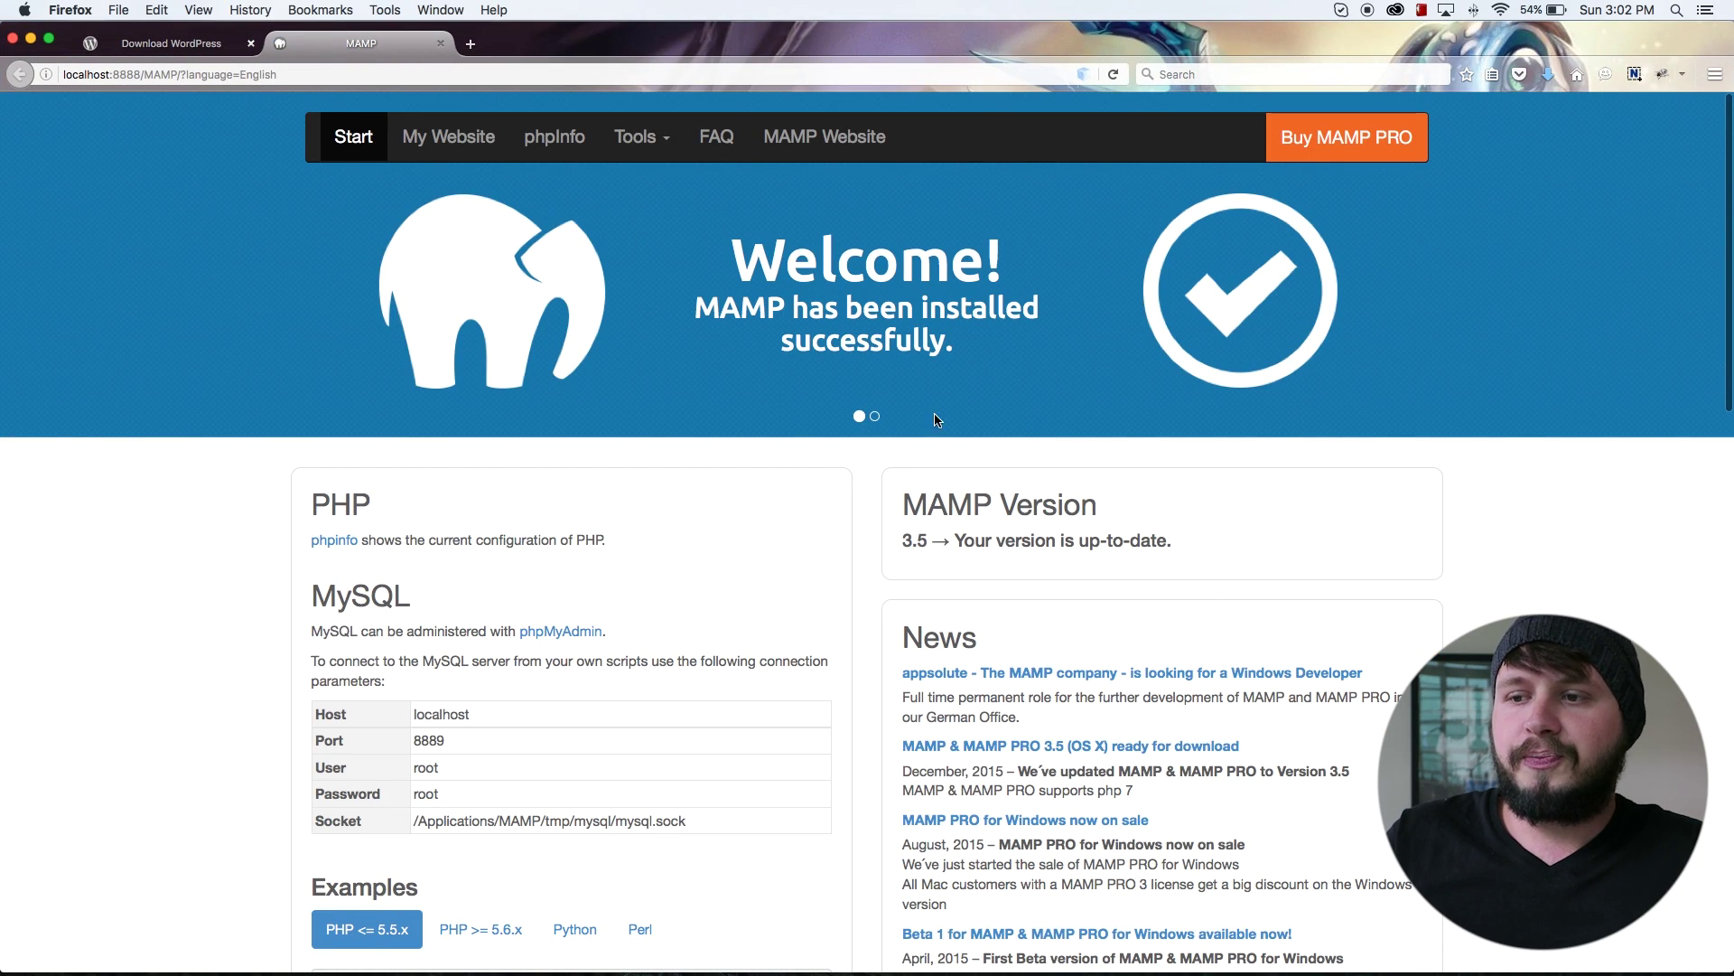
click(458, 159)
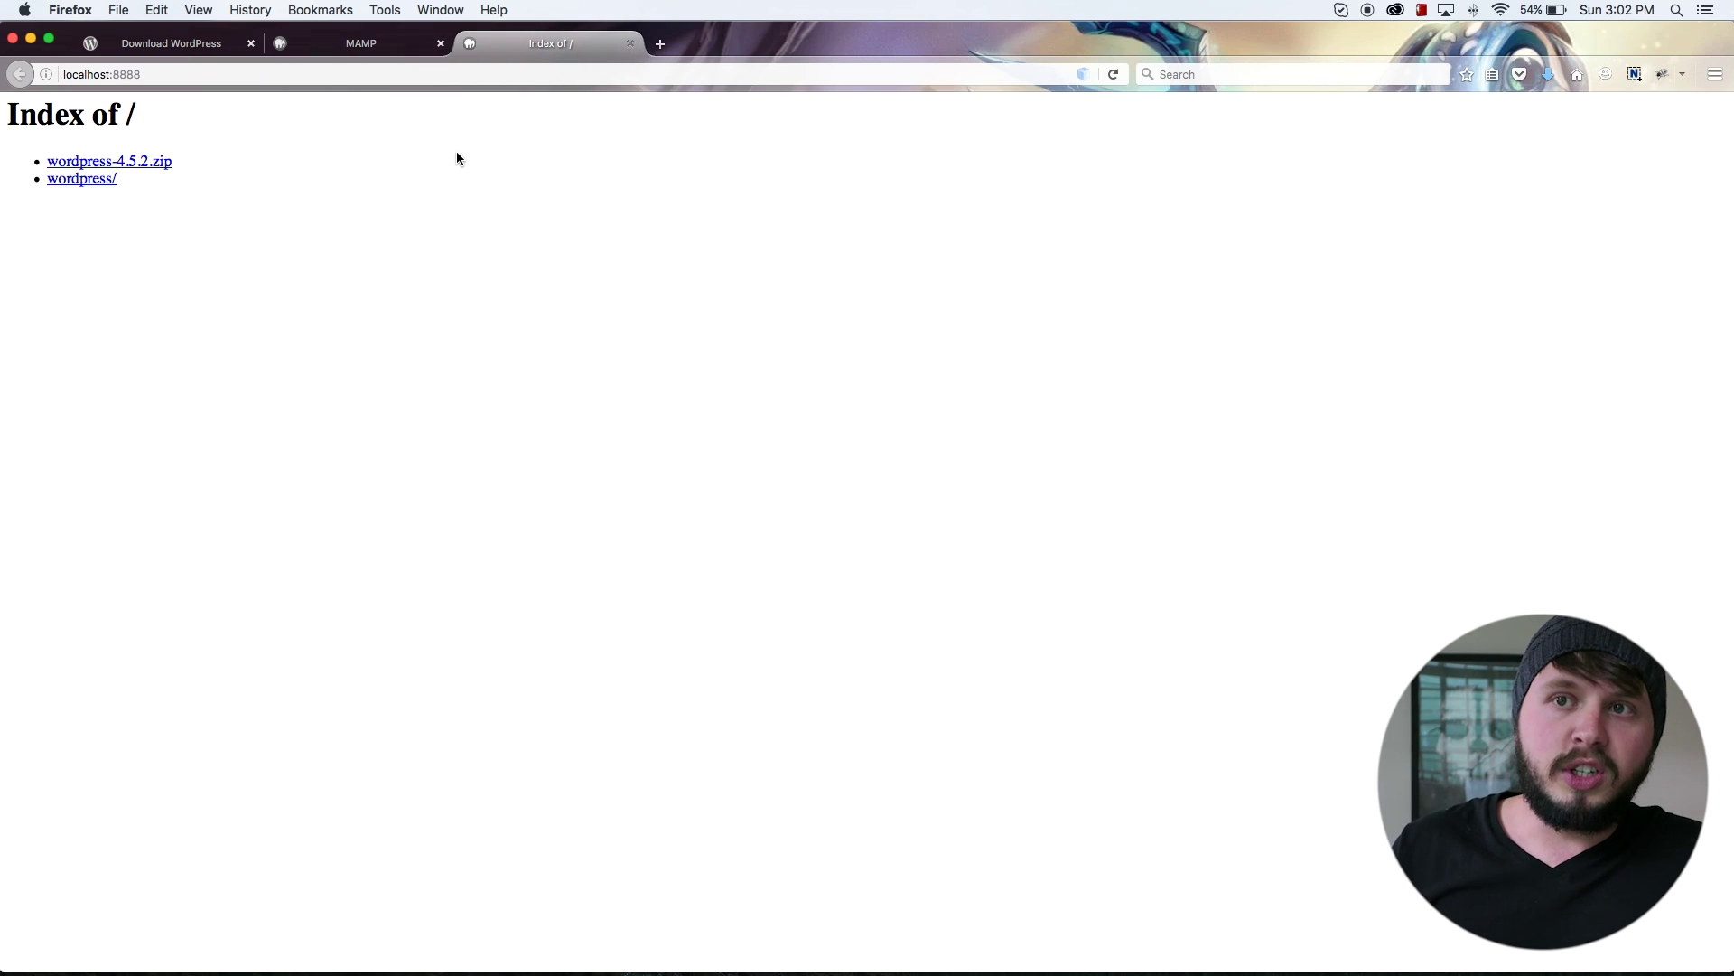
click(155, 74)
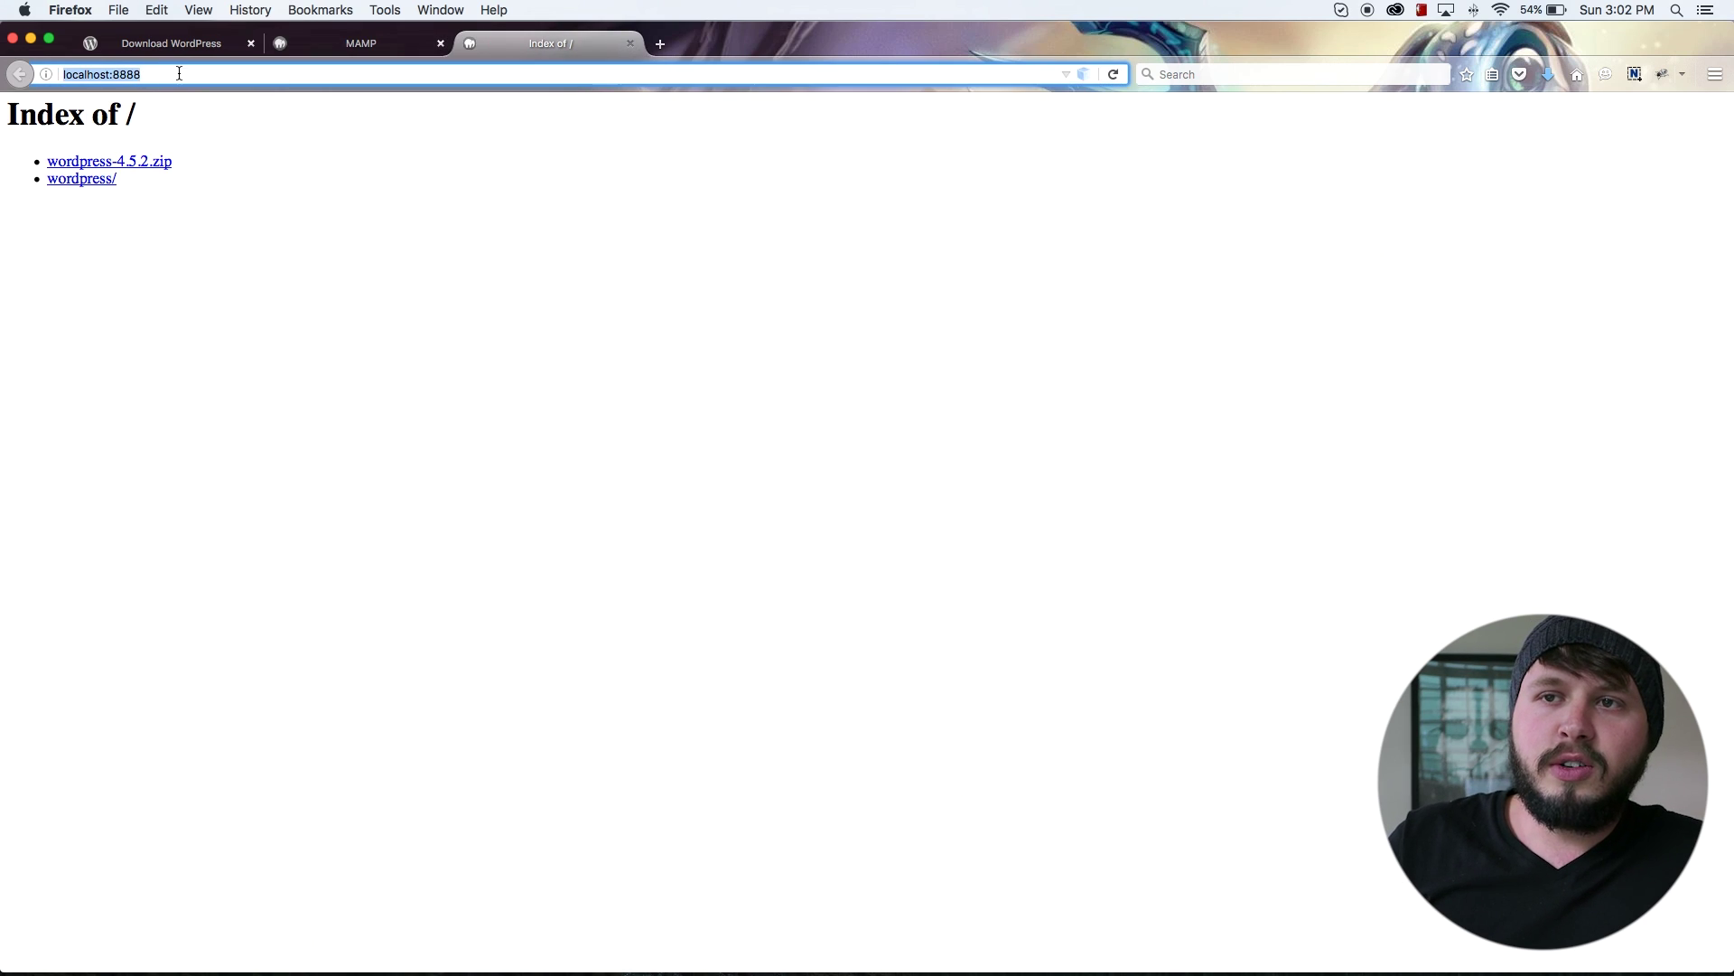
click(179, 74)
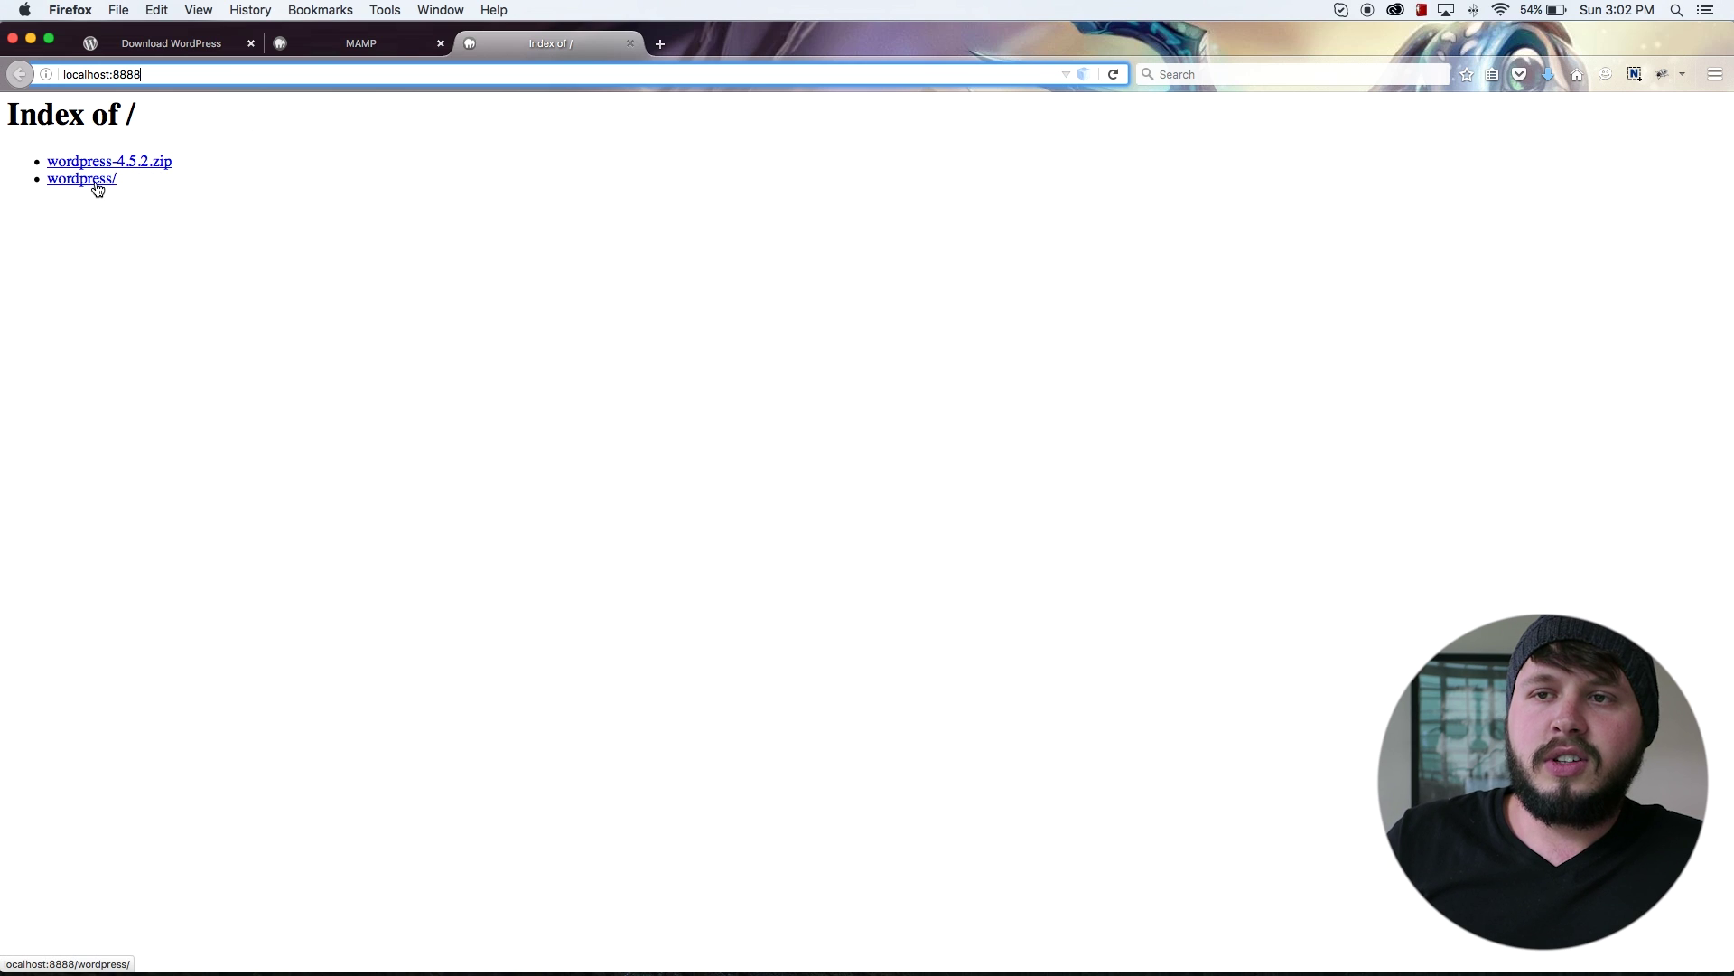
drag(232, 168, 16, 174)
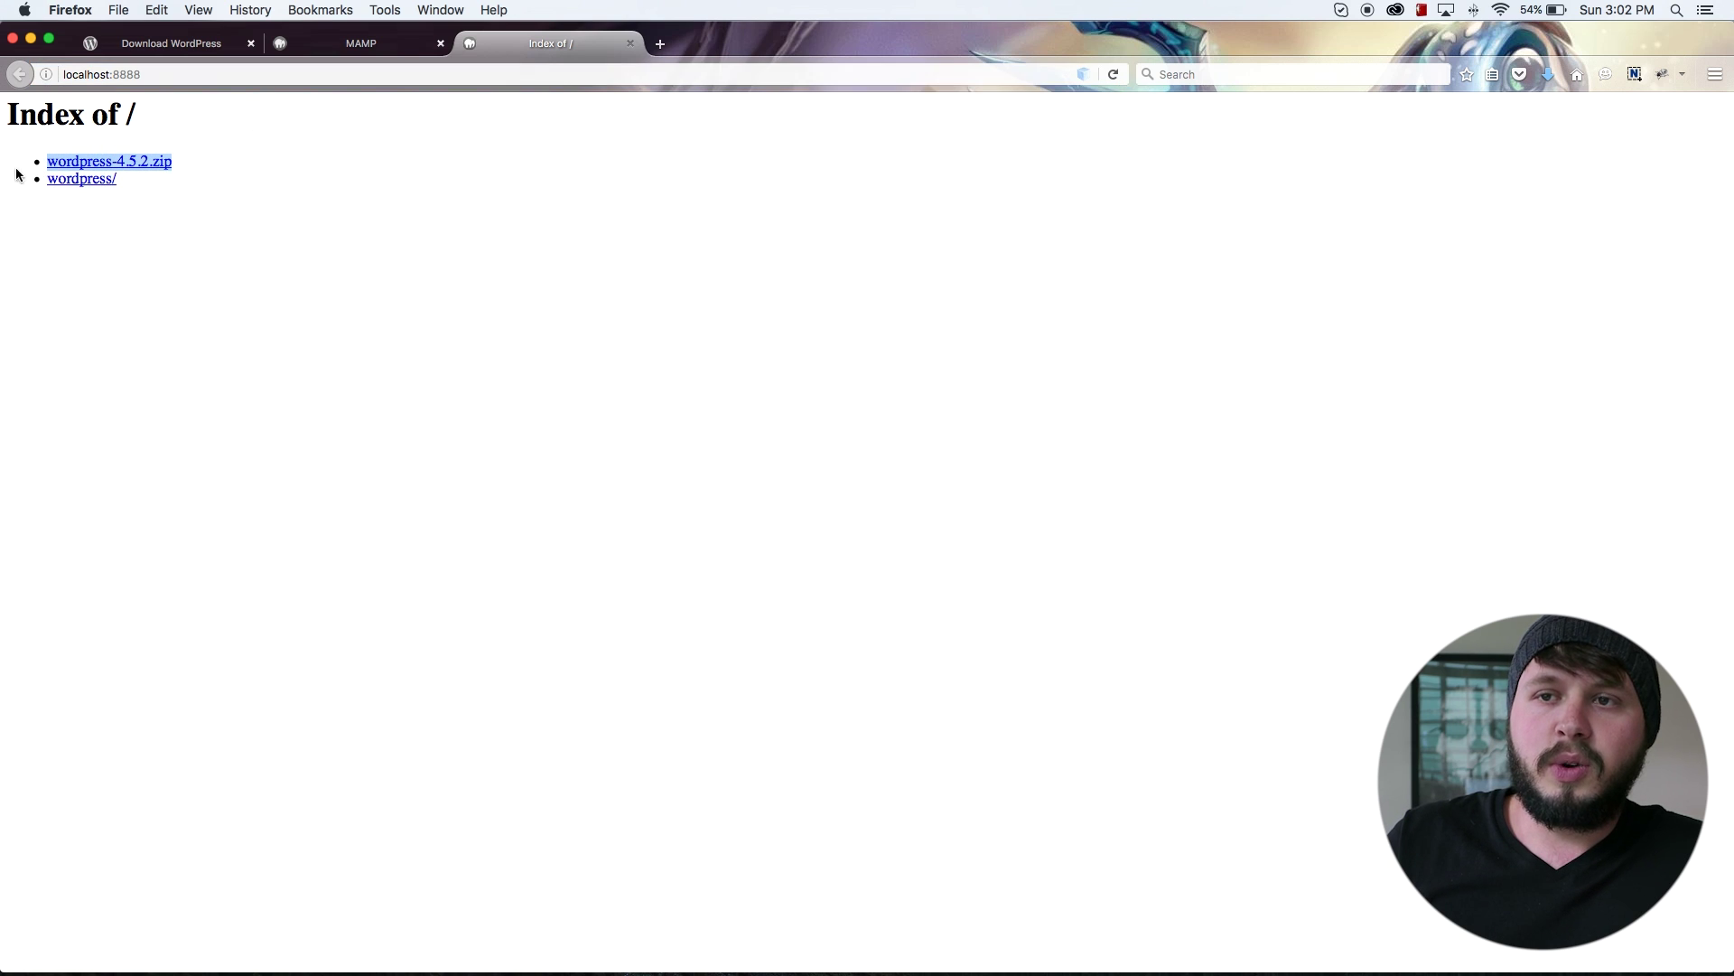
click(65, 184)
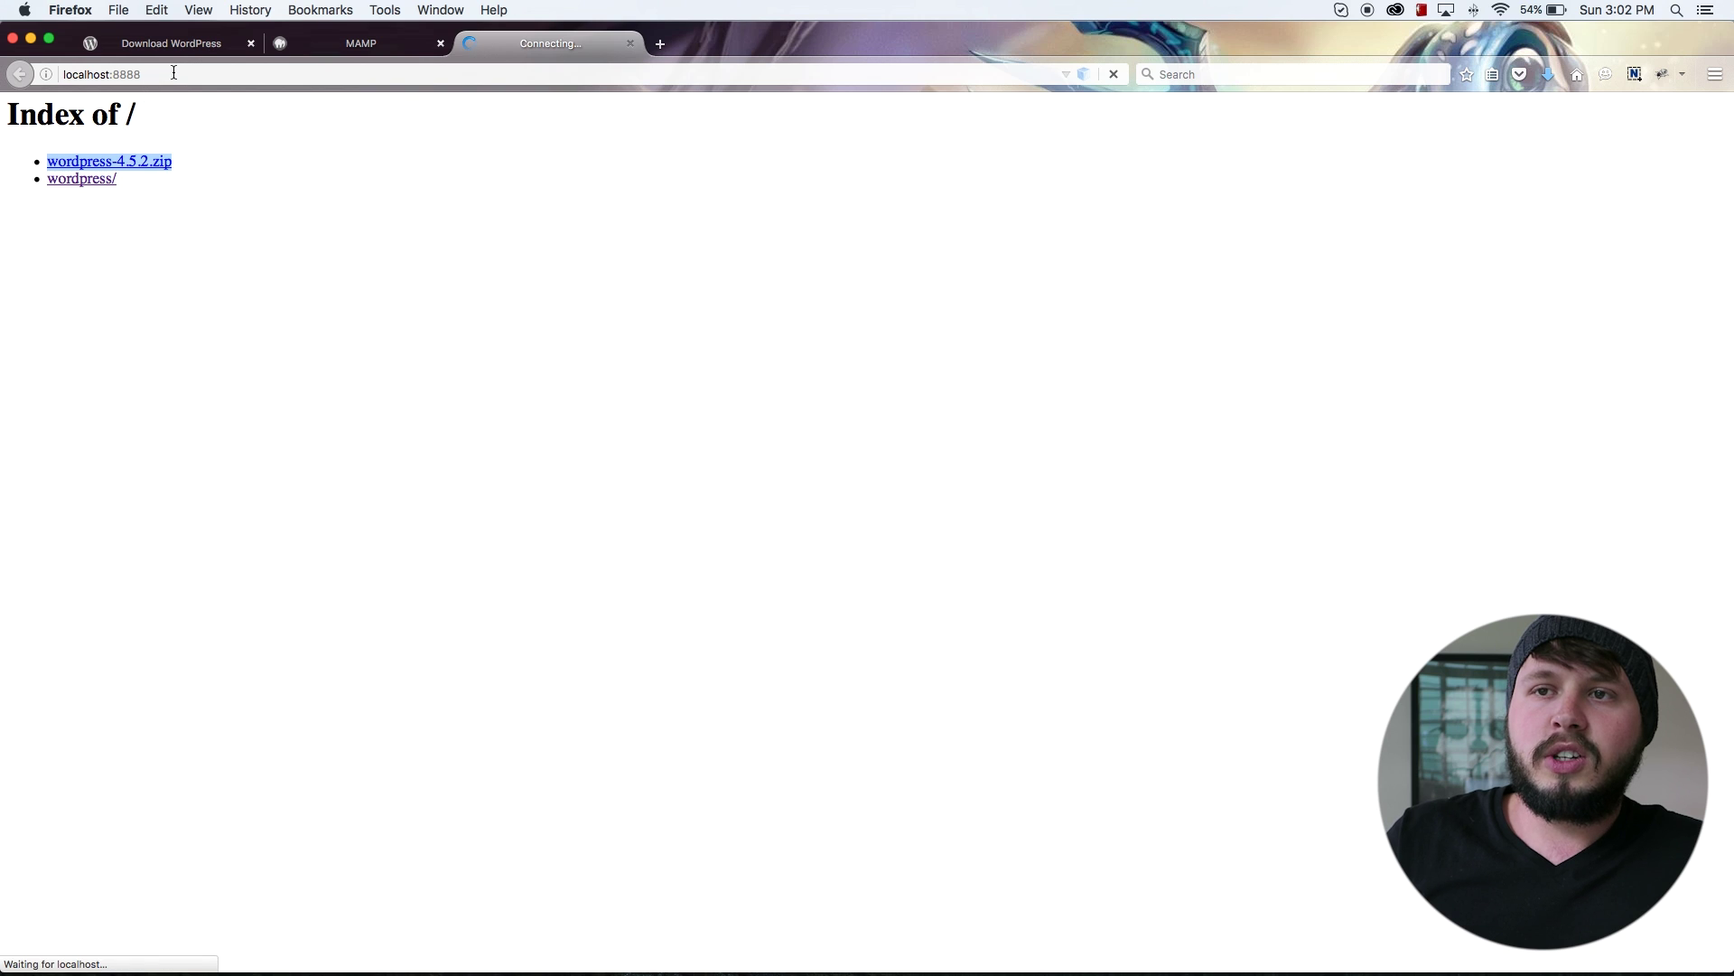
click(99, 72)
click(217, 198)
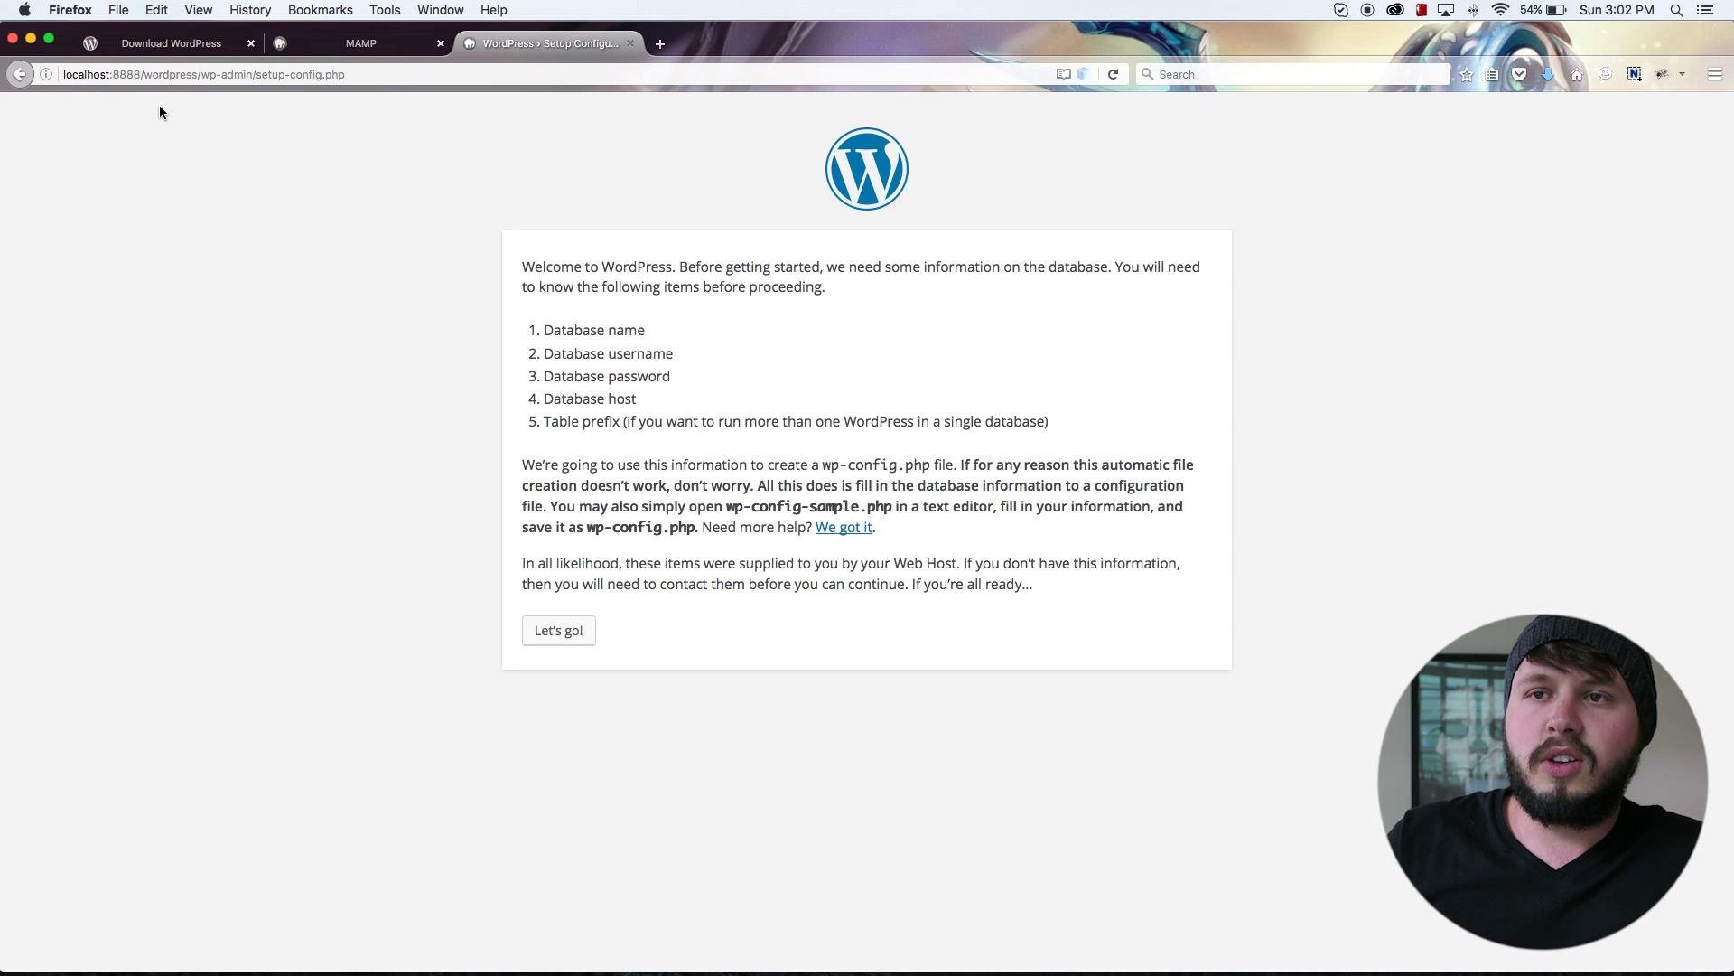
click(118, 75)
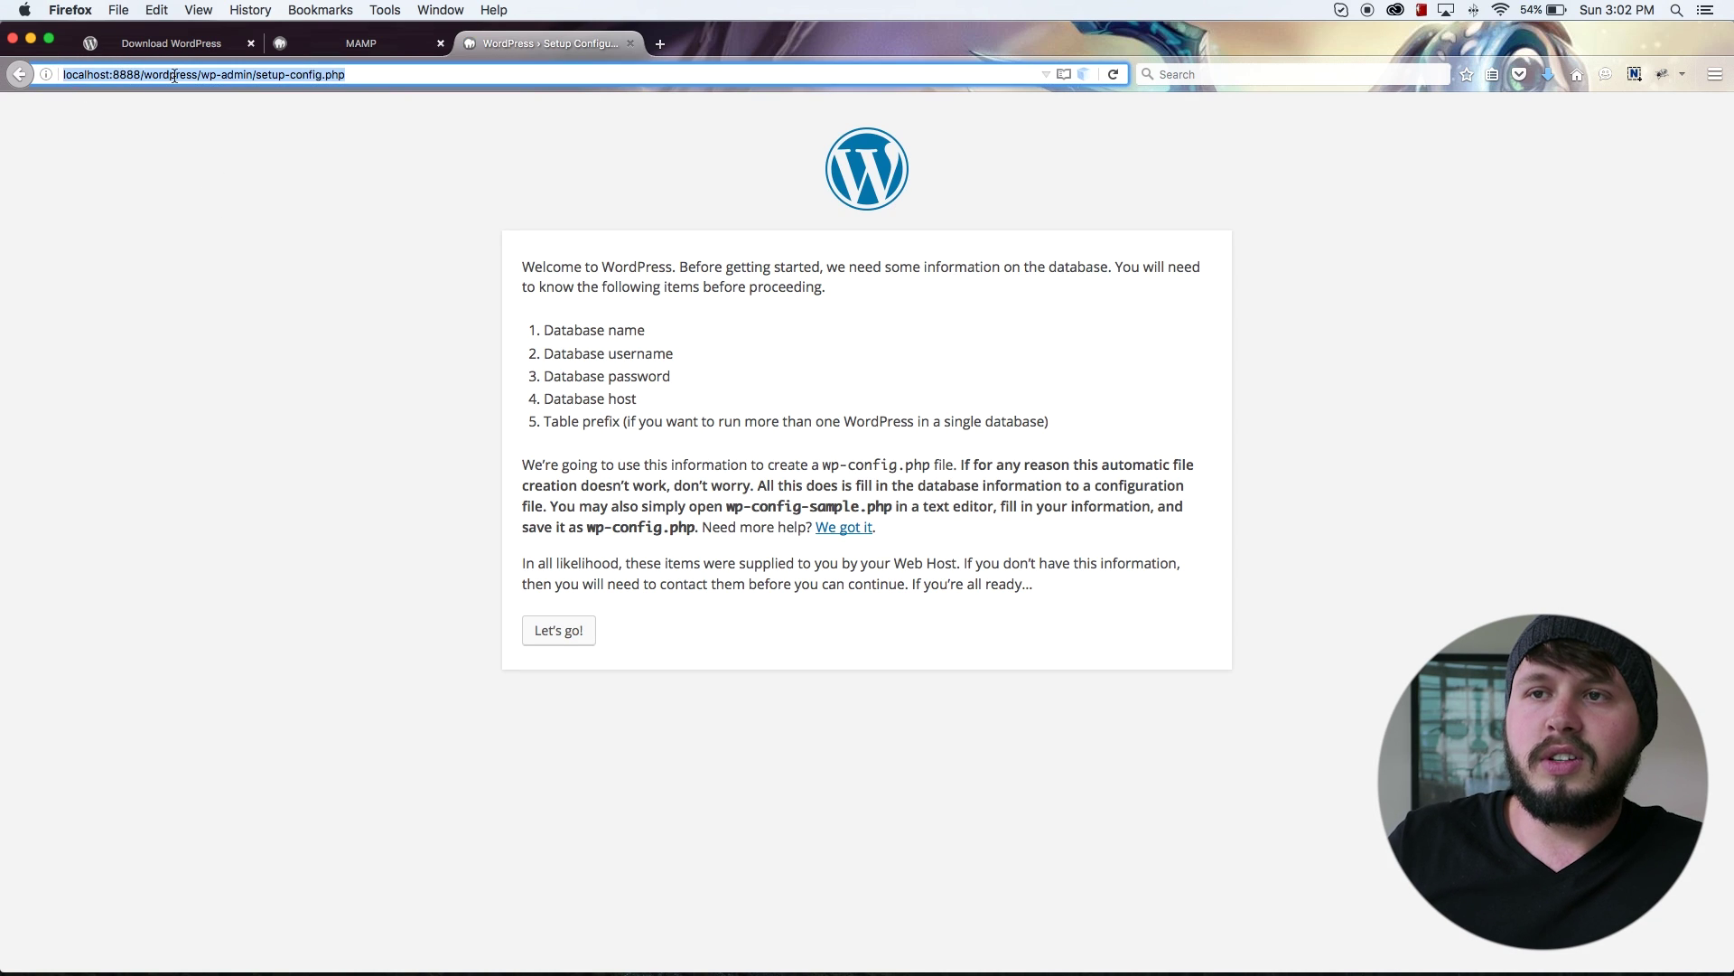
click(248, 77)
double_click(192, 75)
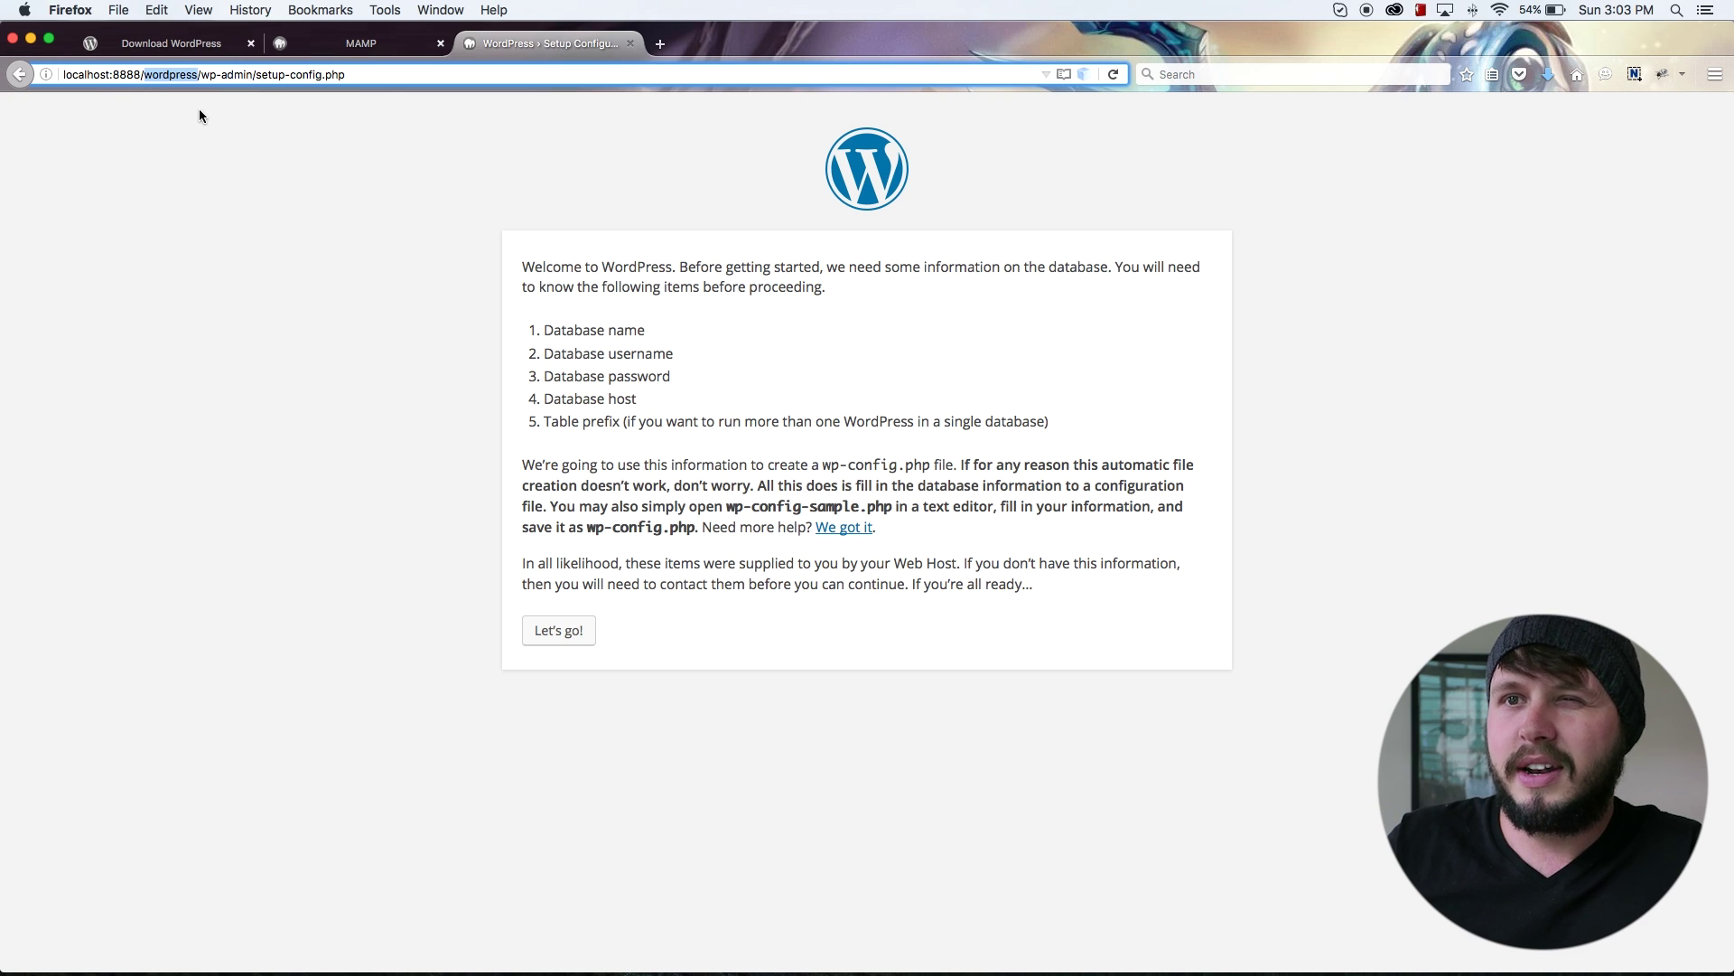
click(81, 75)
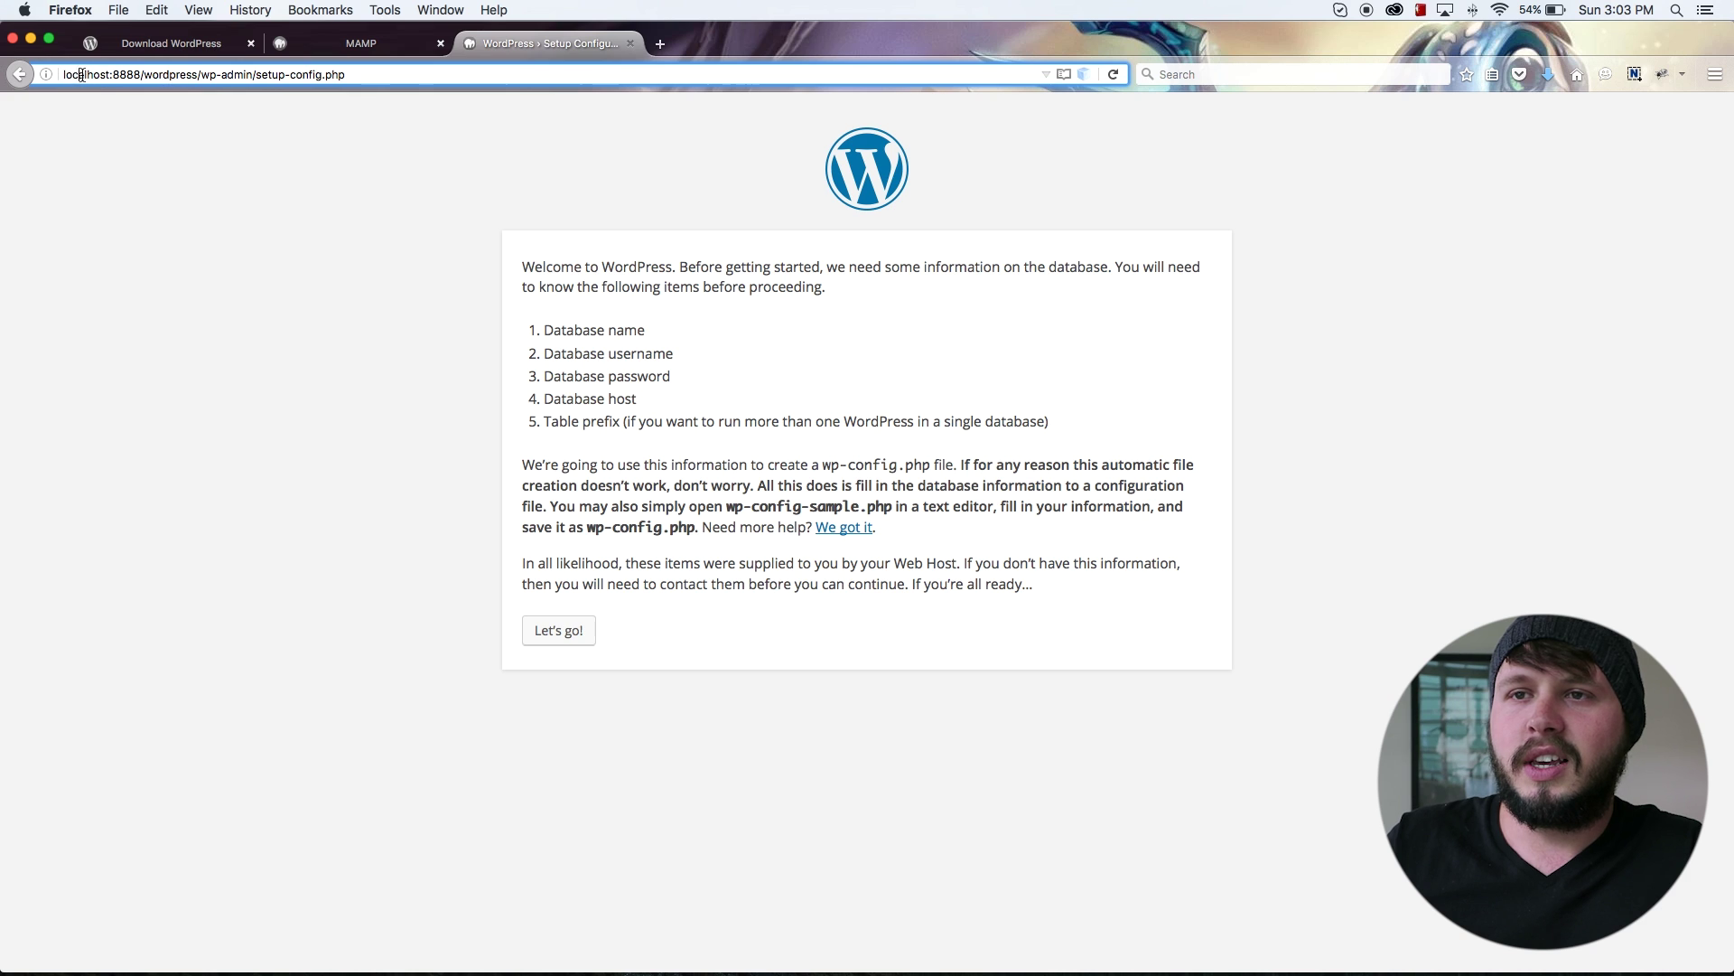
drag(146, 75, 215, 77)
mouse_move(393, 940)
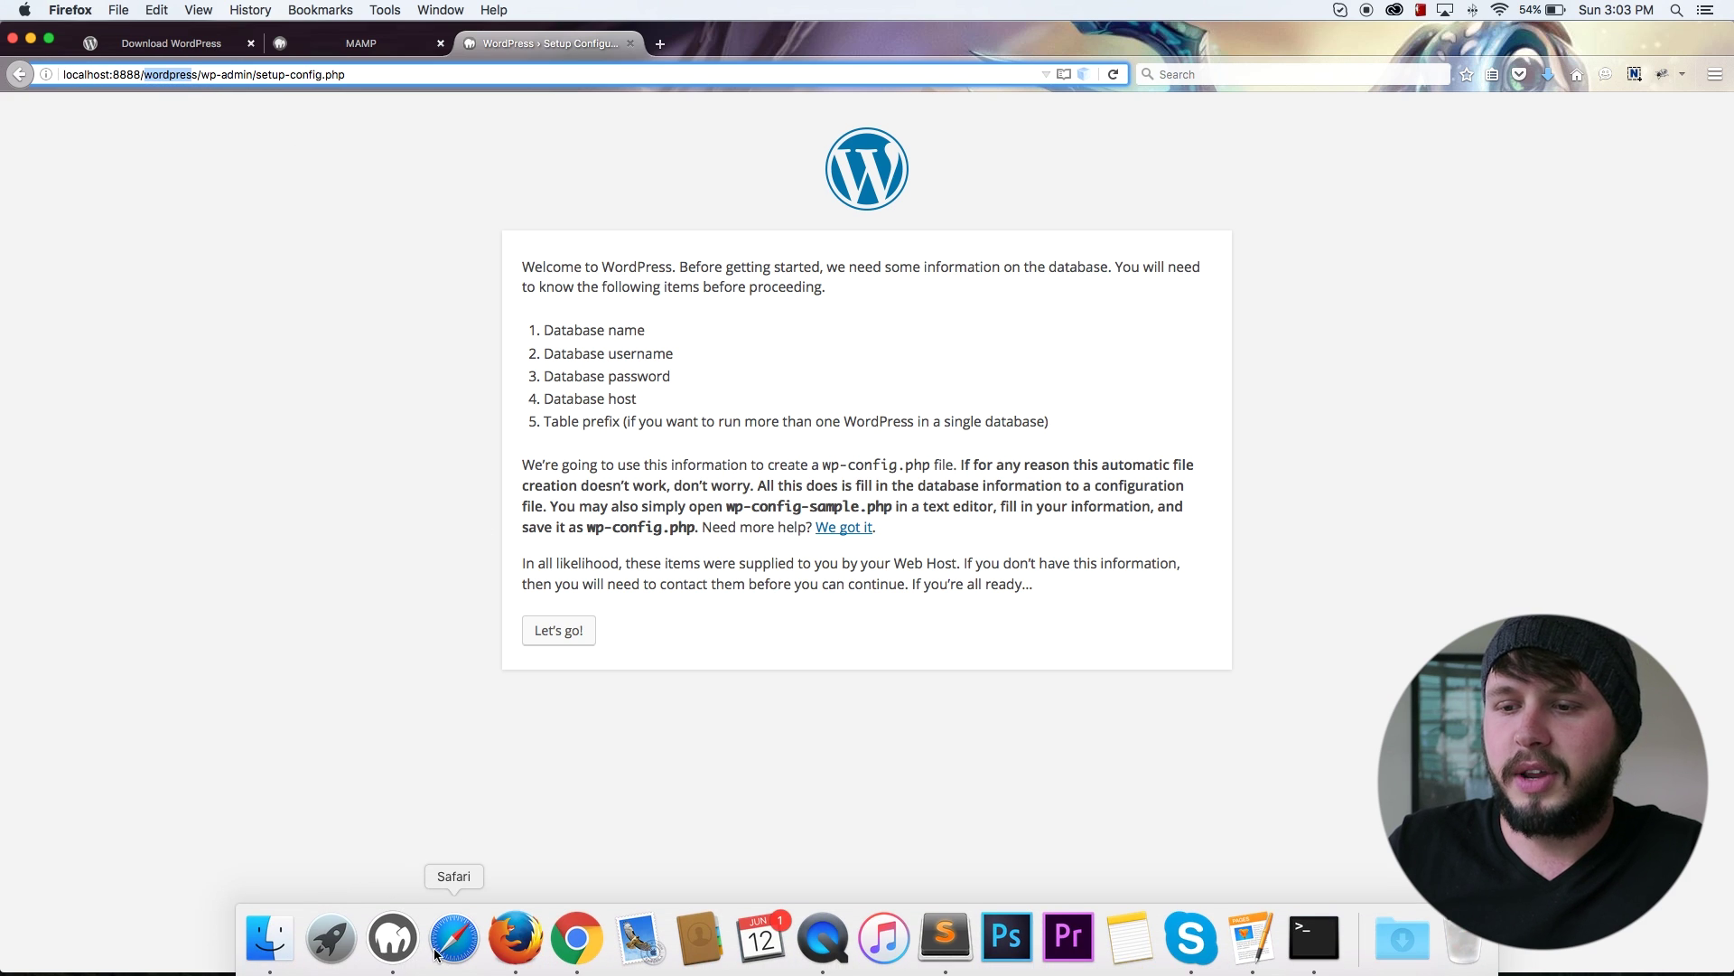
Step: Copy the 19 files from the wordpress folder and paste them directly into htdocs
click(261, 944)
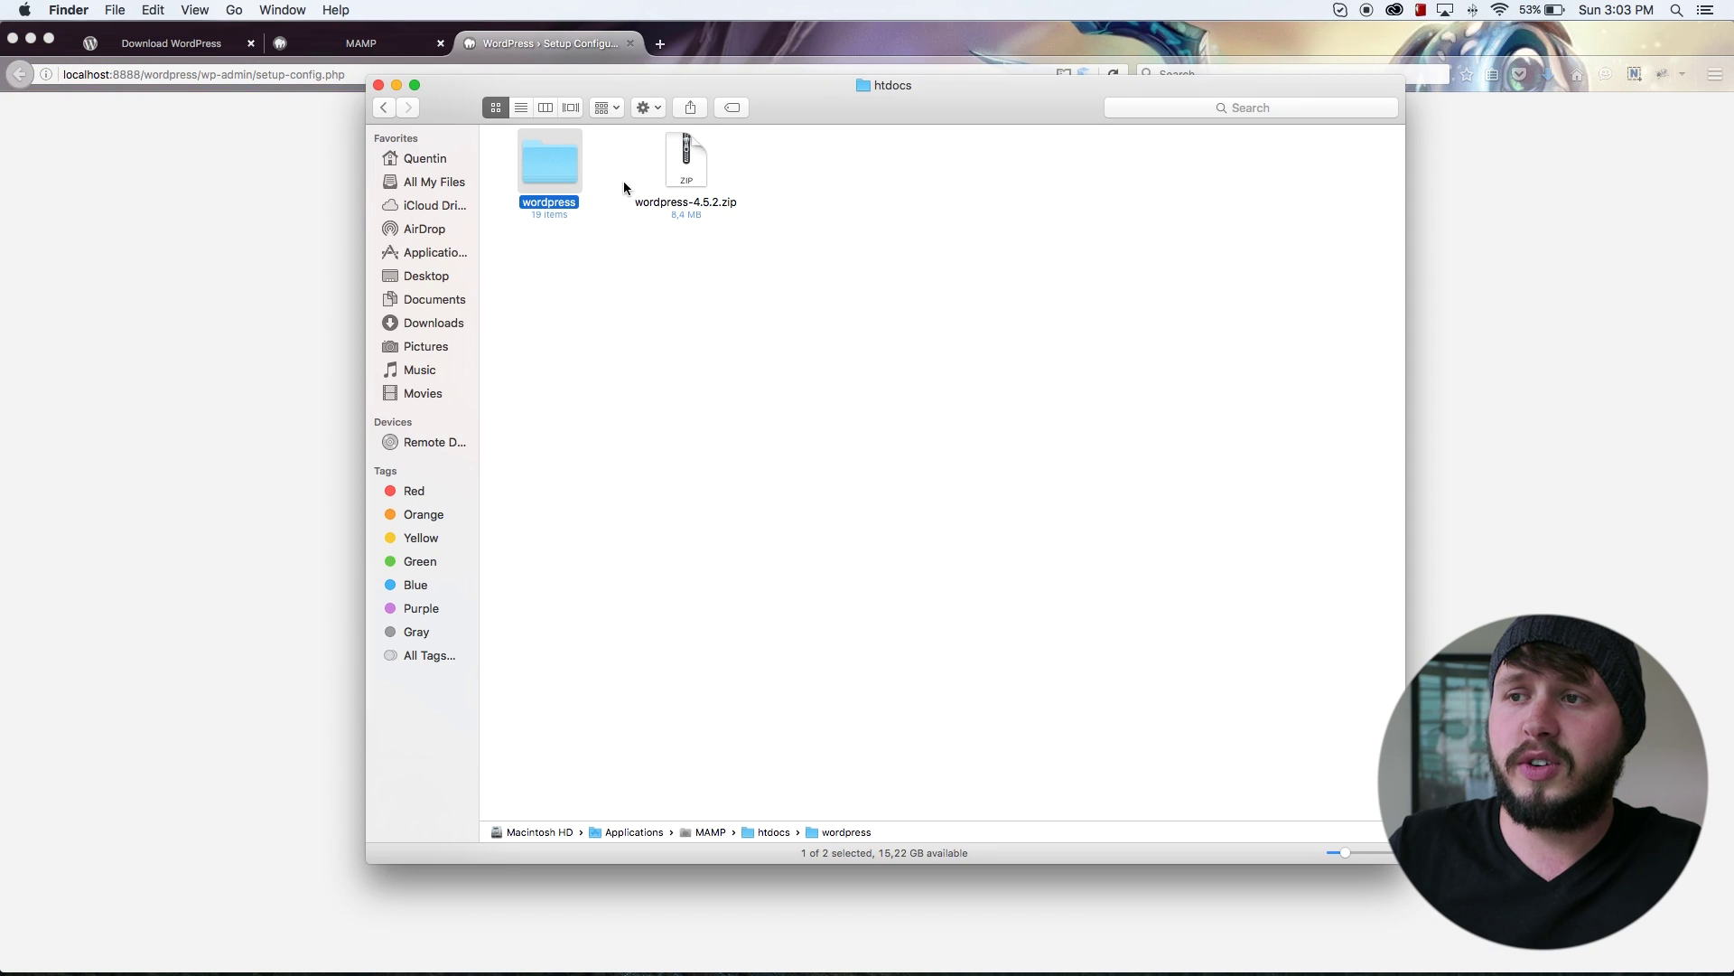
double_click(571, 172)
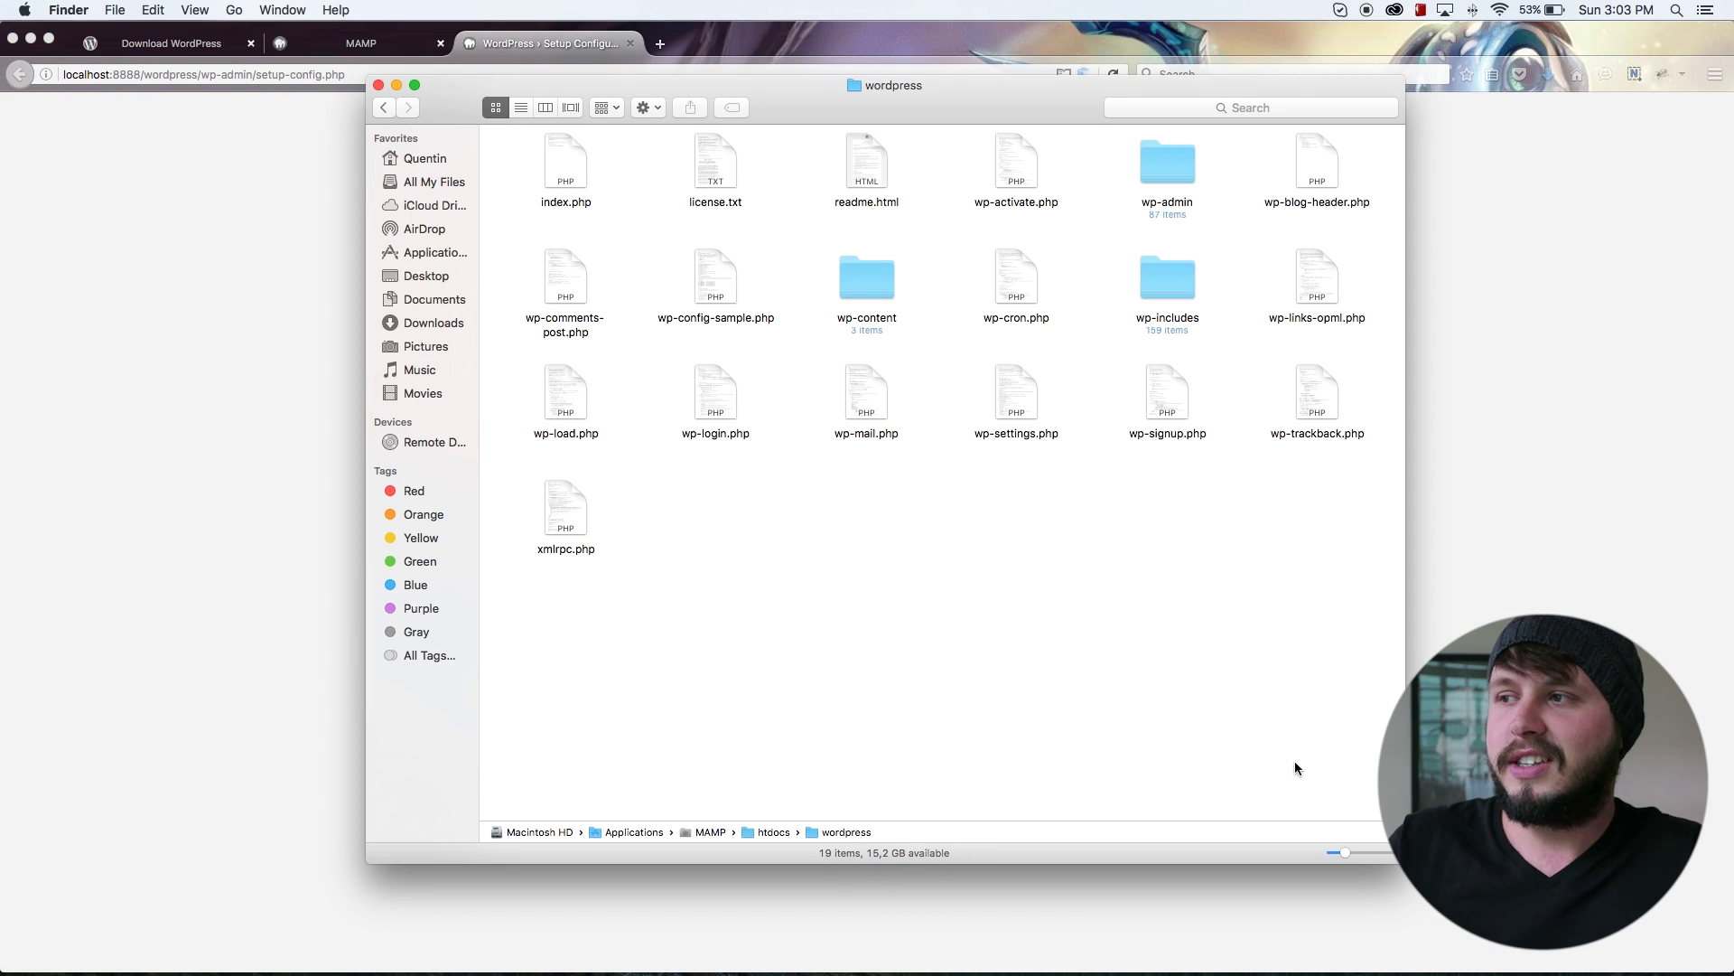
drag(1295, 764, 582, 170)
right_click(582, 170)
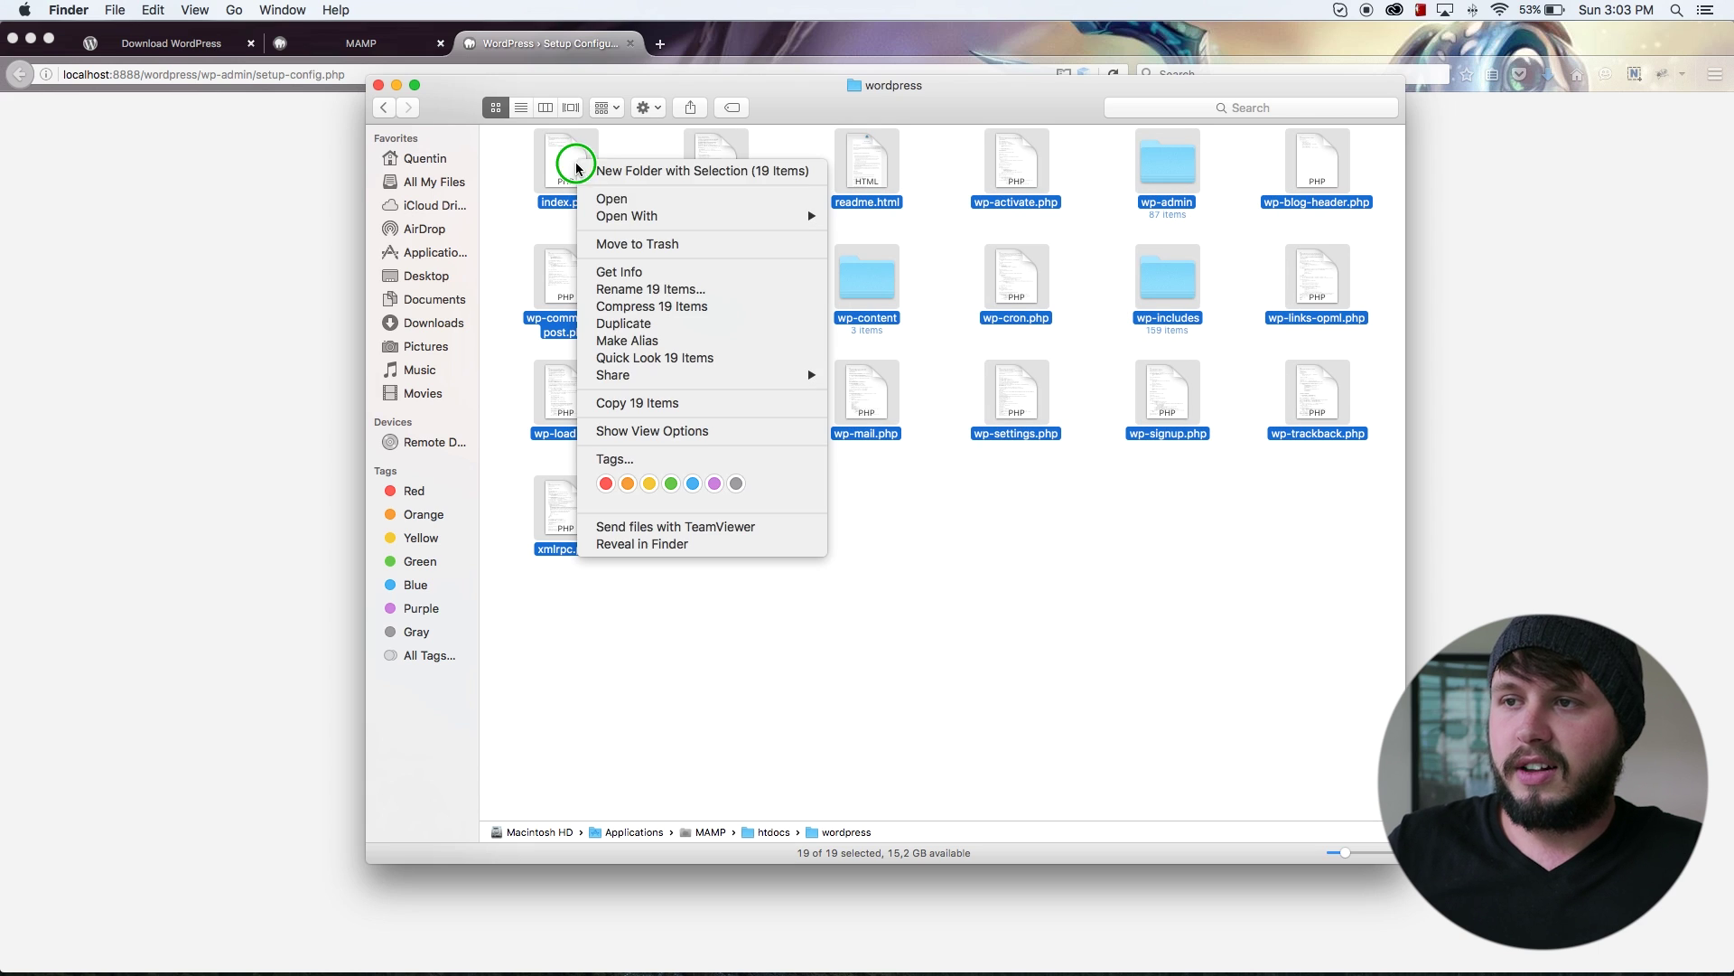
click(645, 404)
click(383, 107)
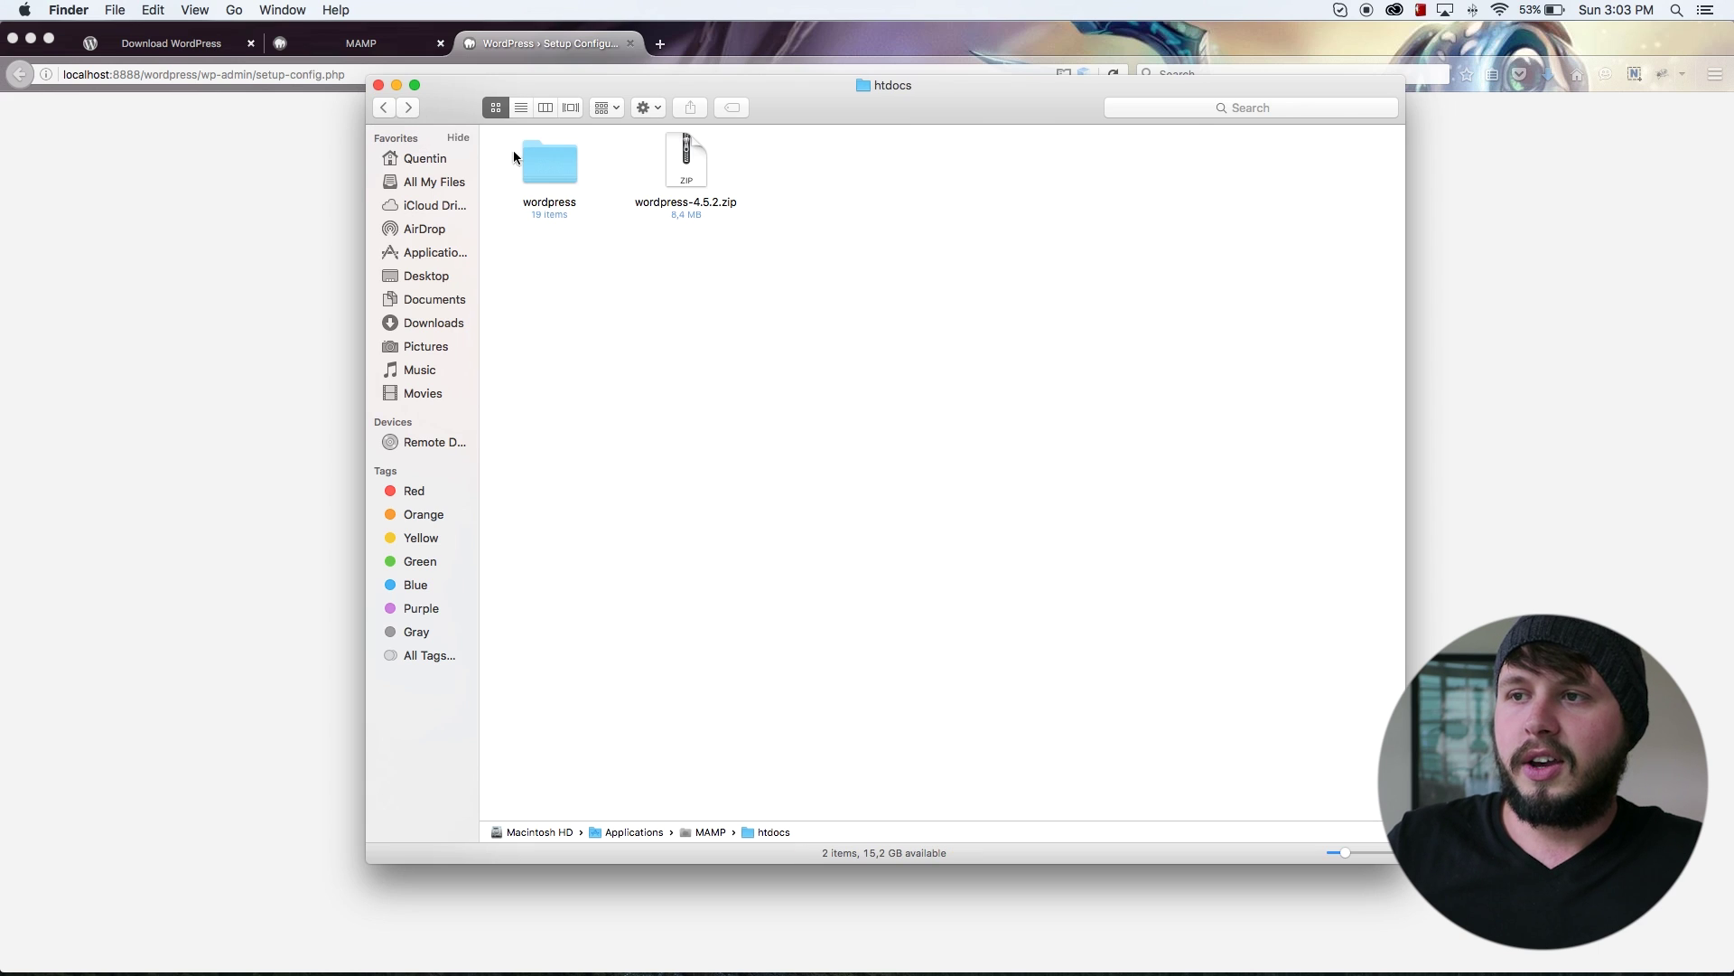
right_click(749, 325)
click(858, 385)
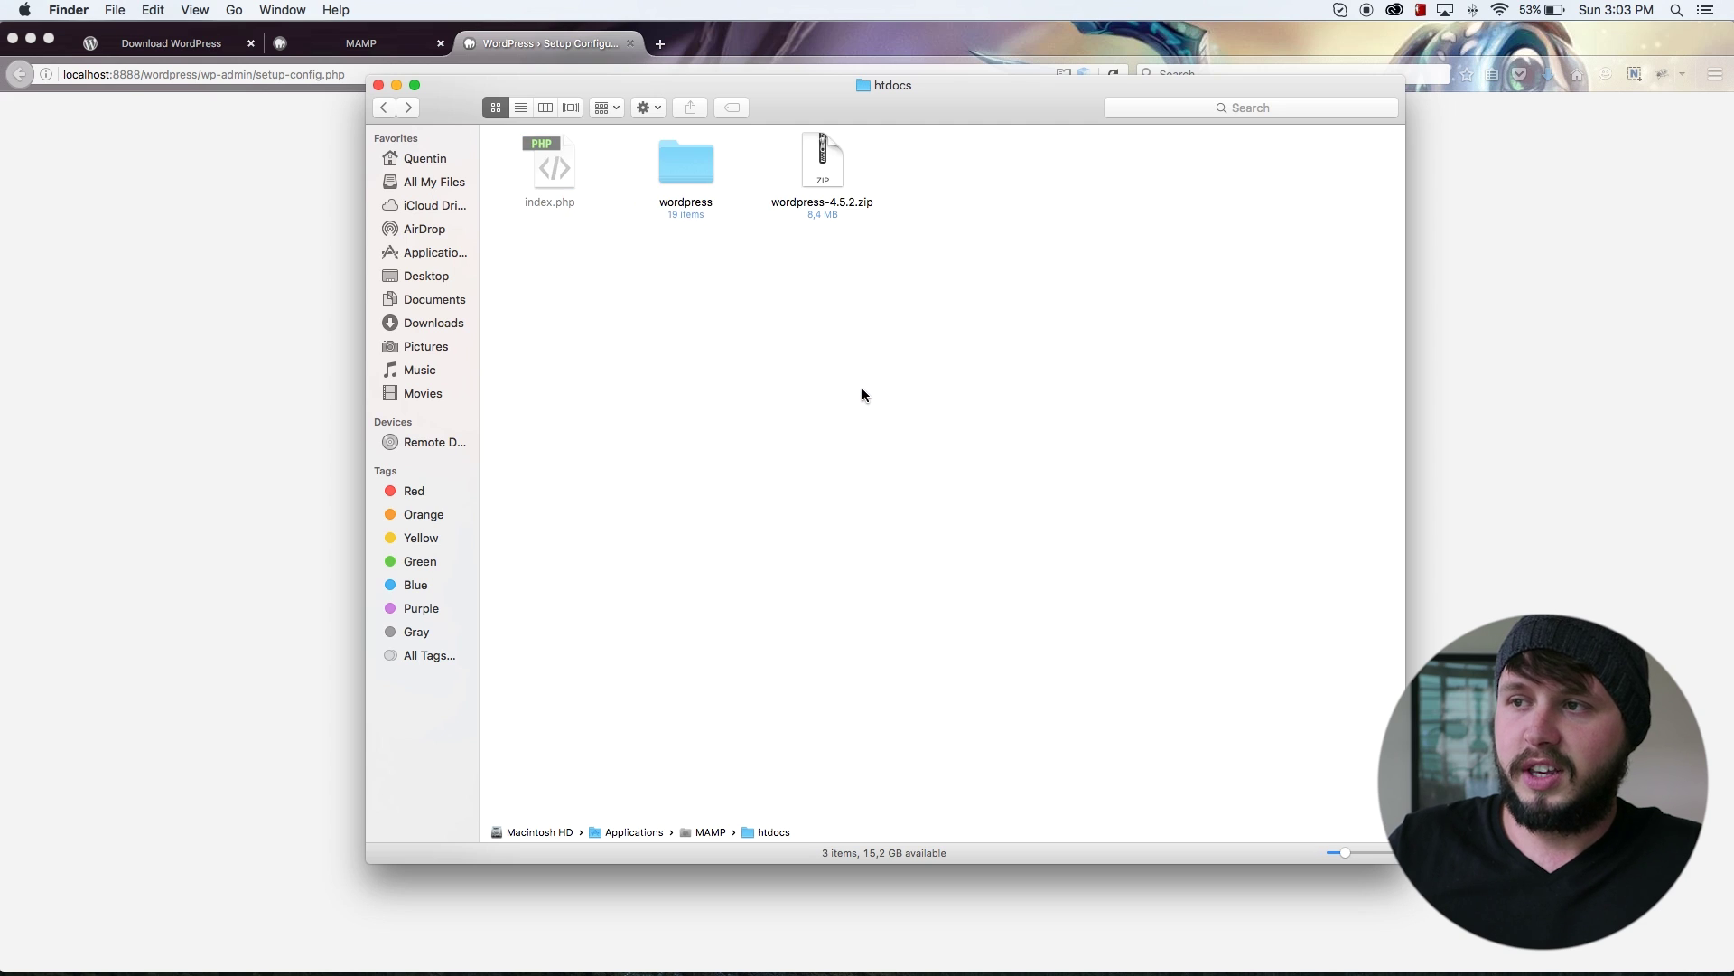
Step: Drag the redundant wordpress folder to the Trash
click(1013, 161)
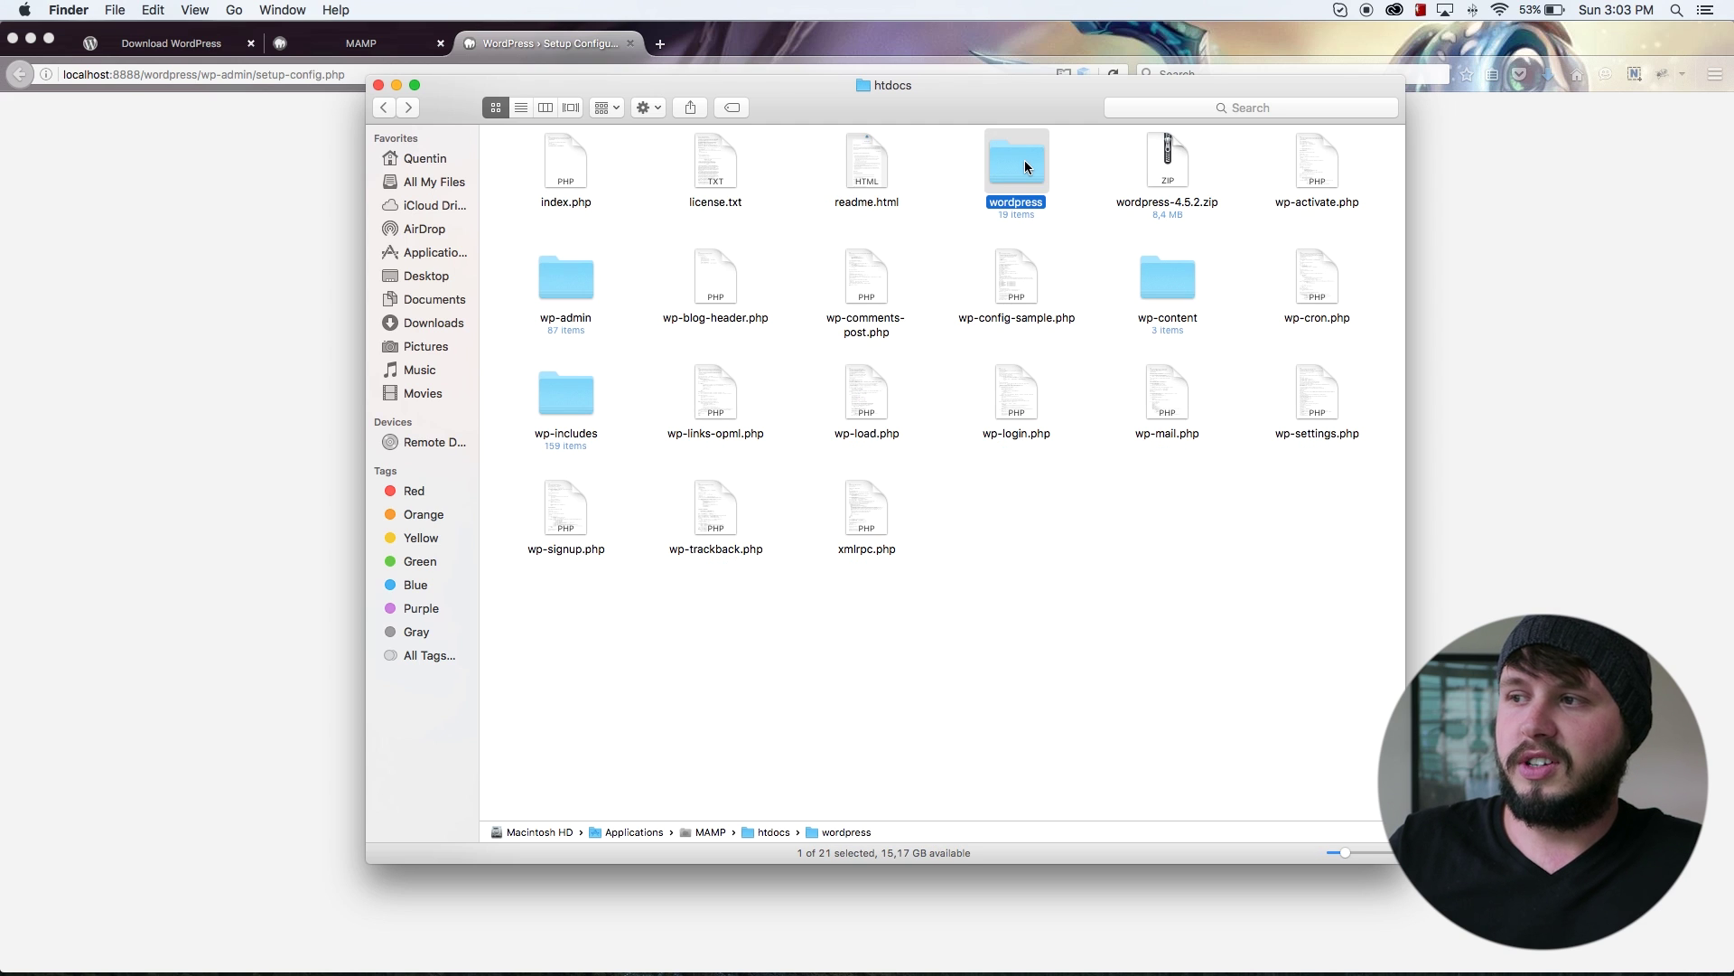
drag(1016, 161, 1456, 963)
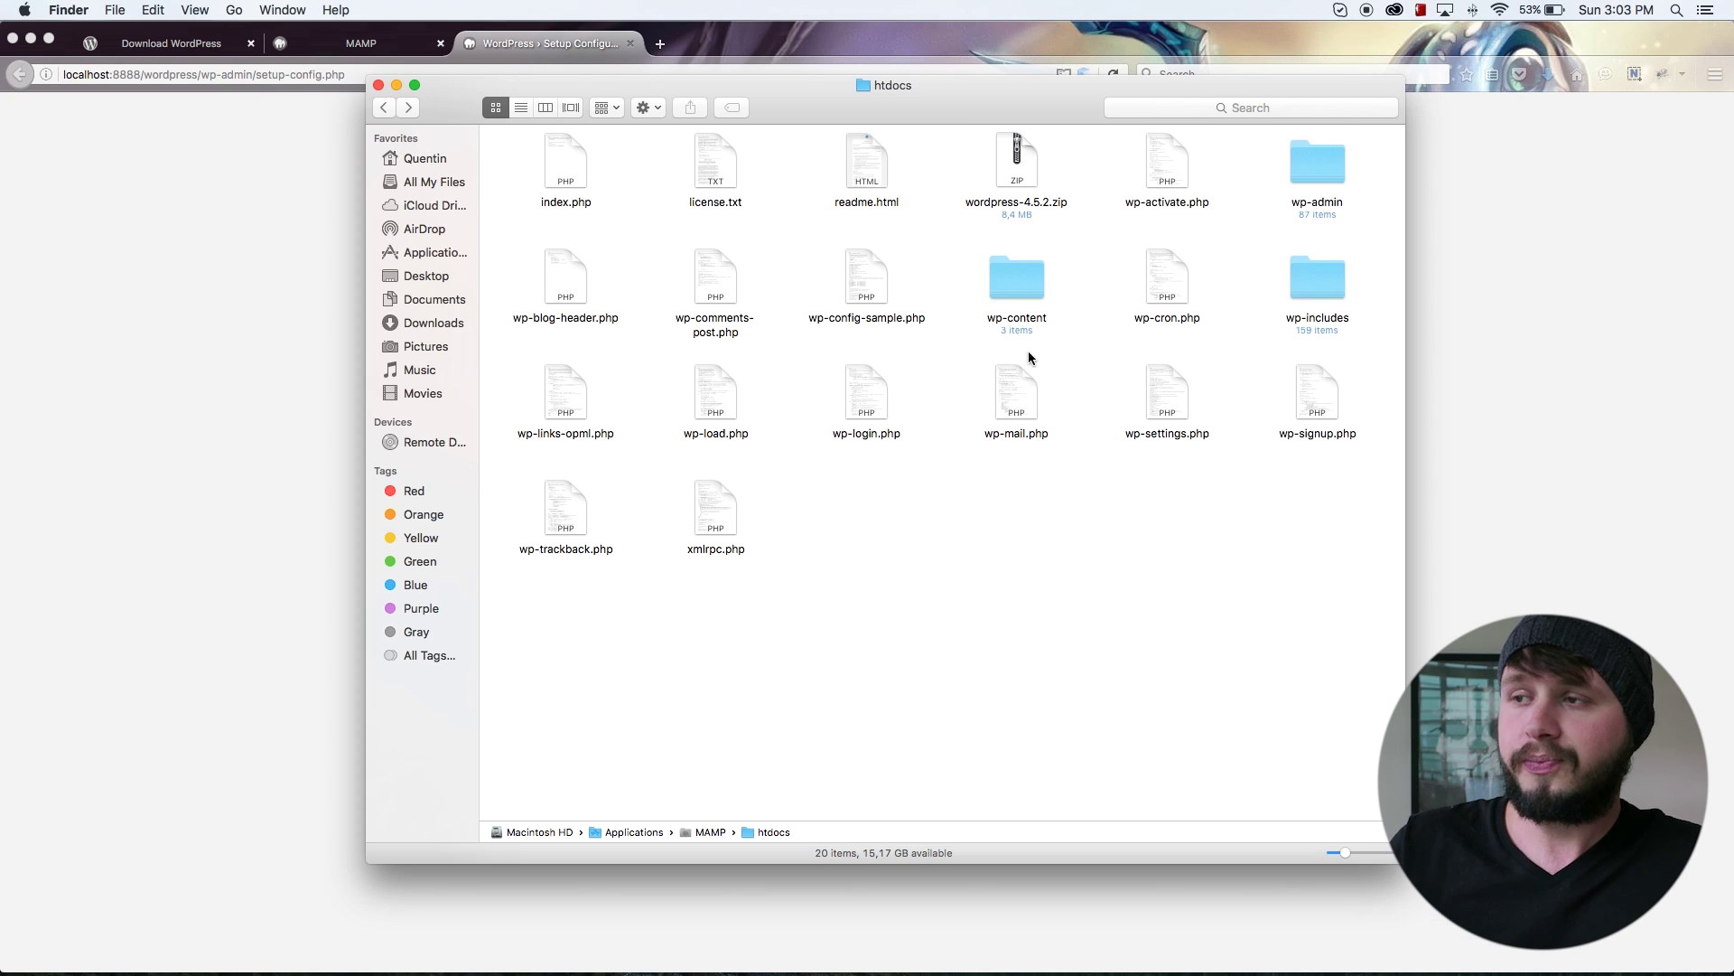
click(1031, 181)
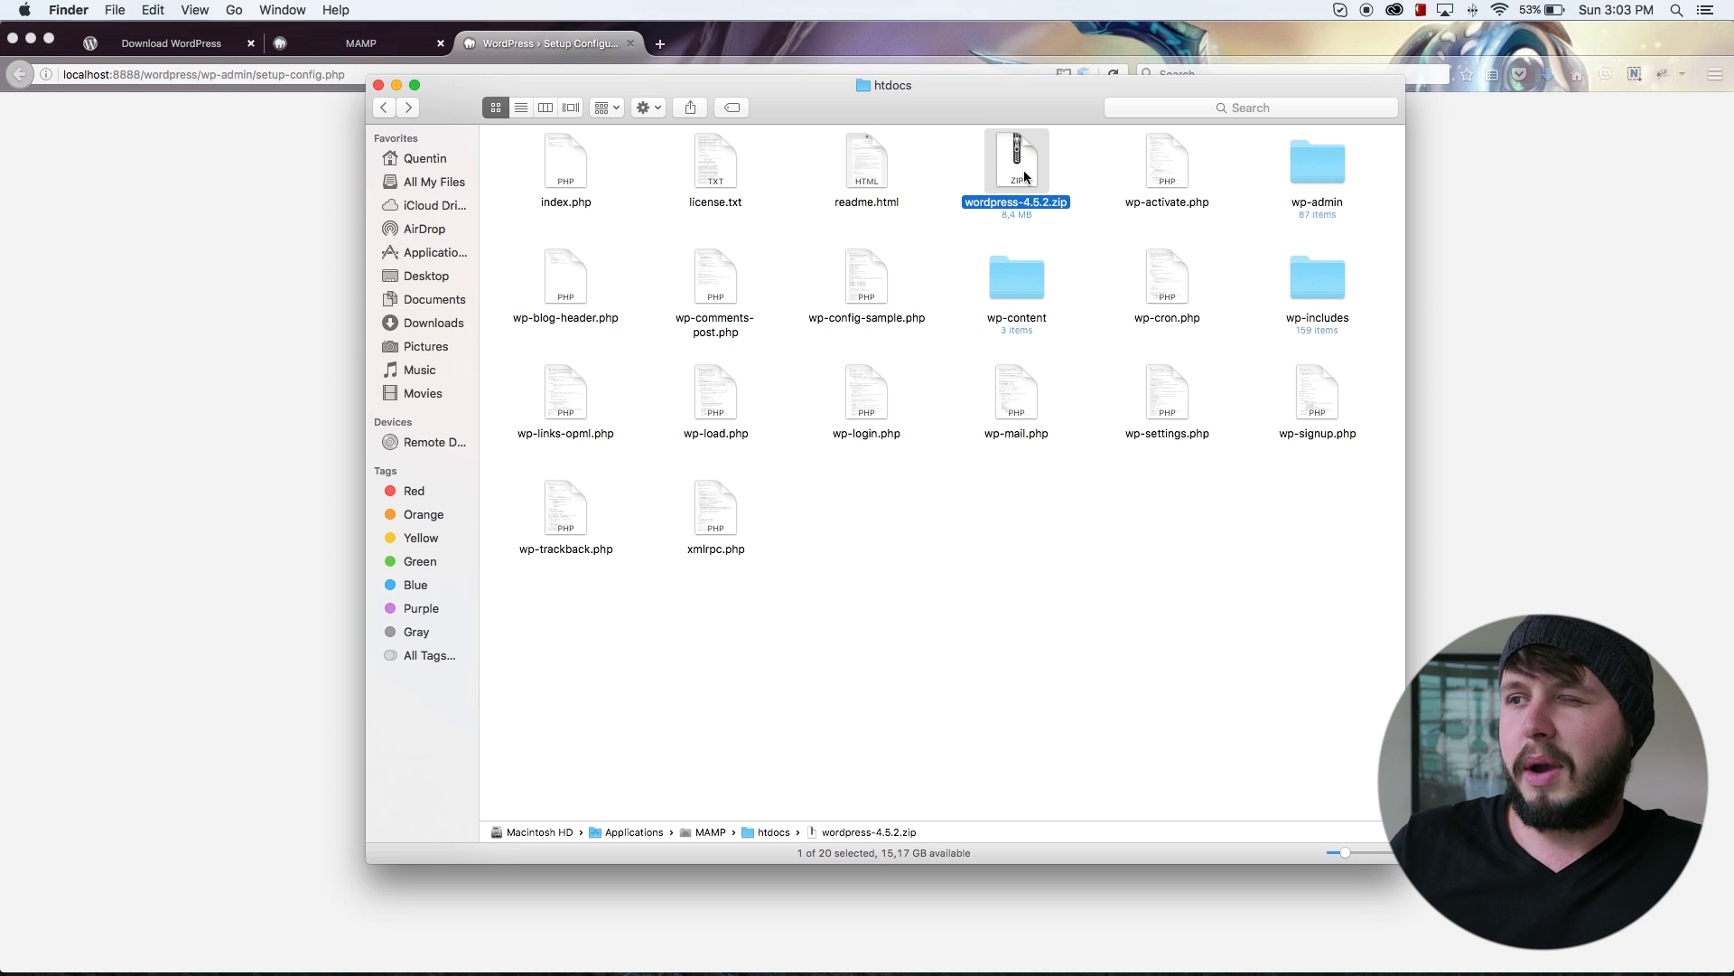
Step: Close the old setup tab and load localhost:8888 from MAMP's My Website link
click(209, 283)
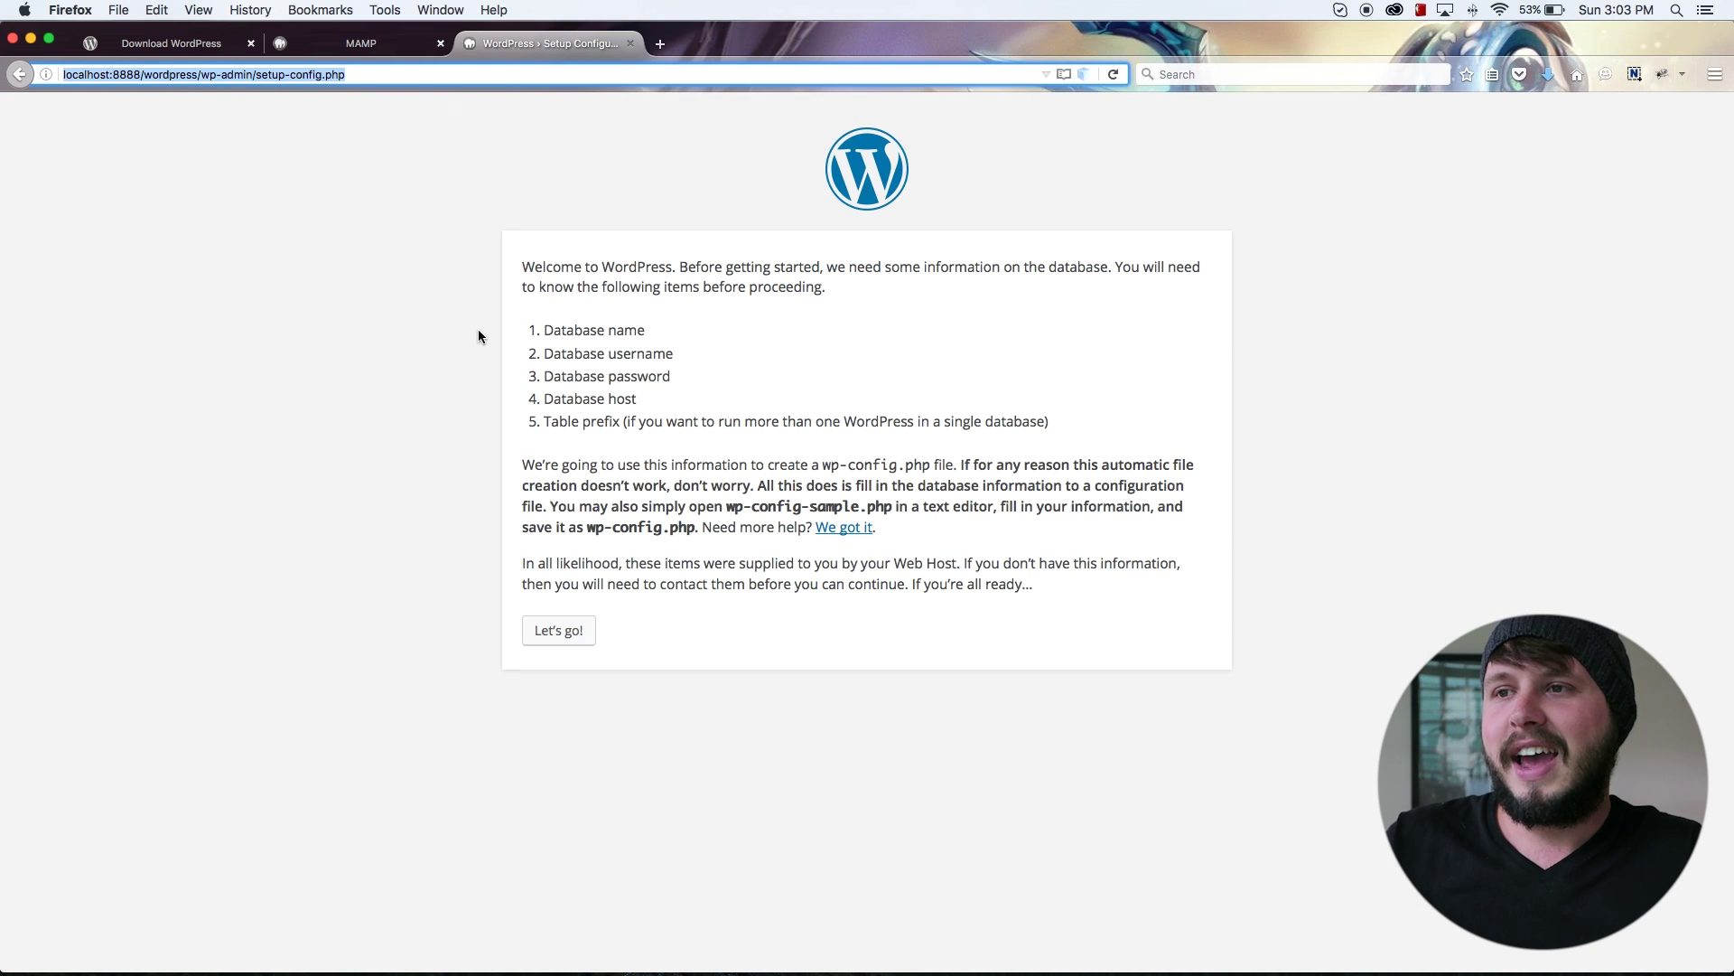
click(631, 44)
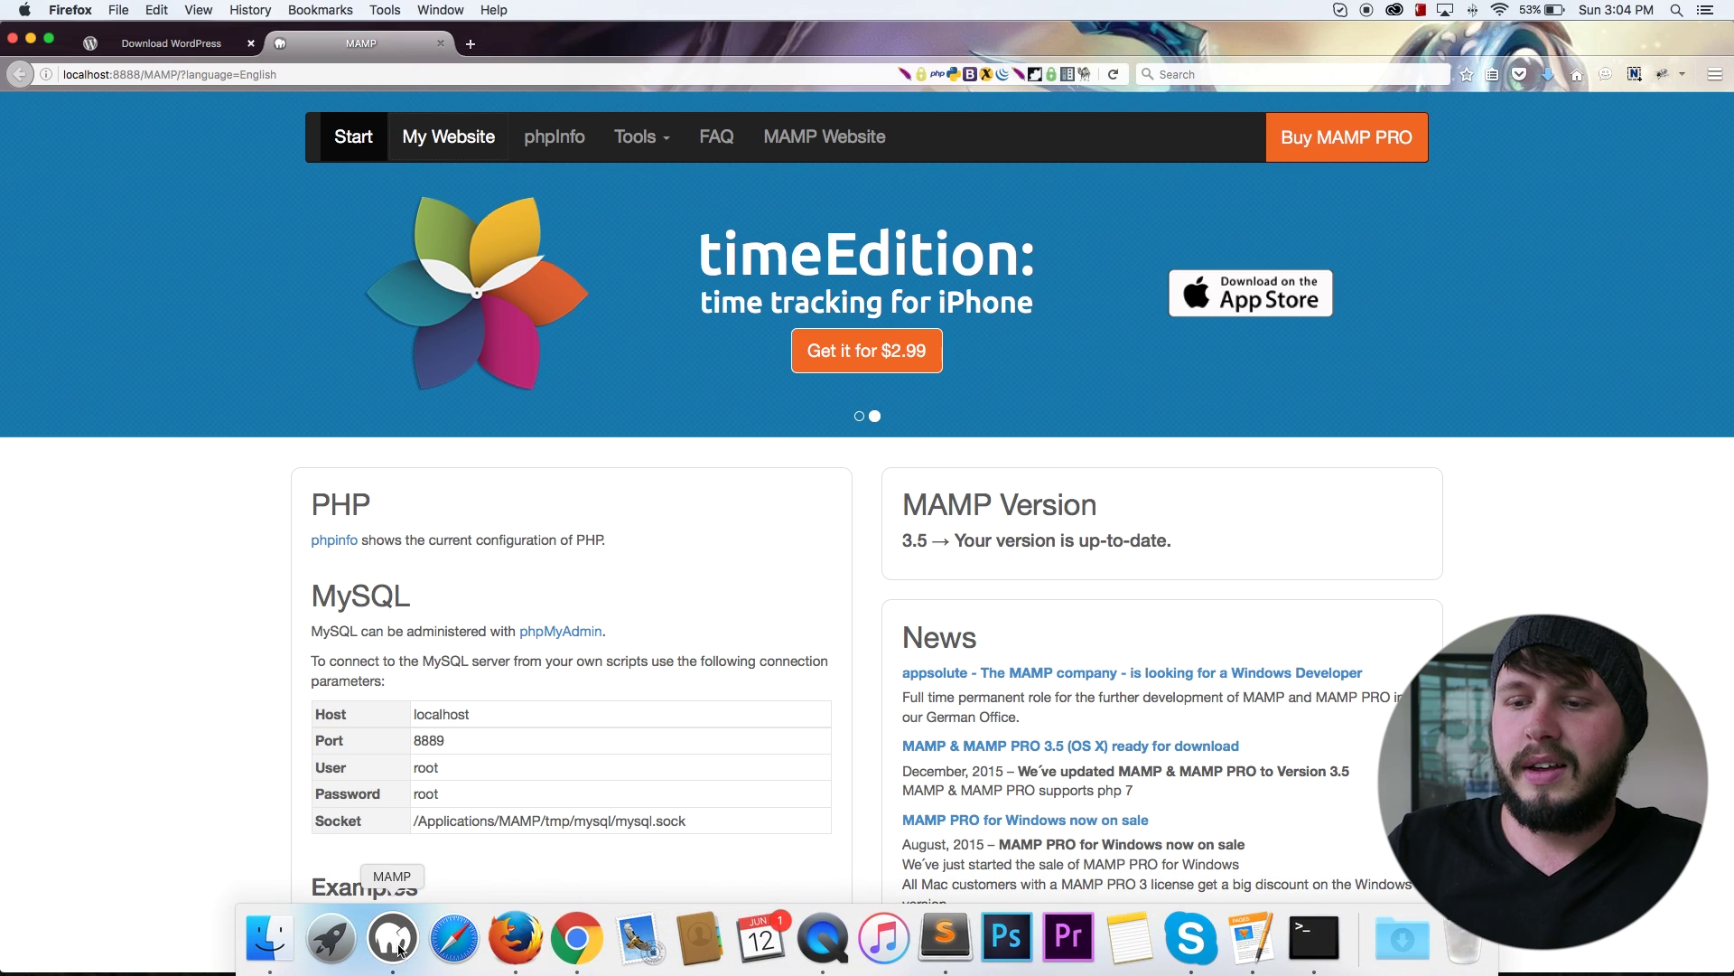
click(404, 947)
click(321, 271)
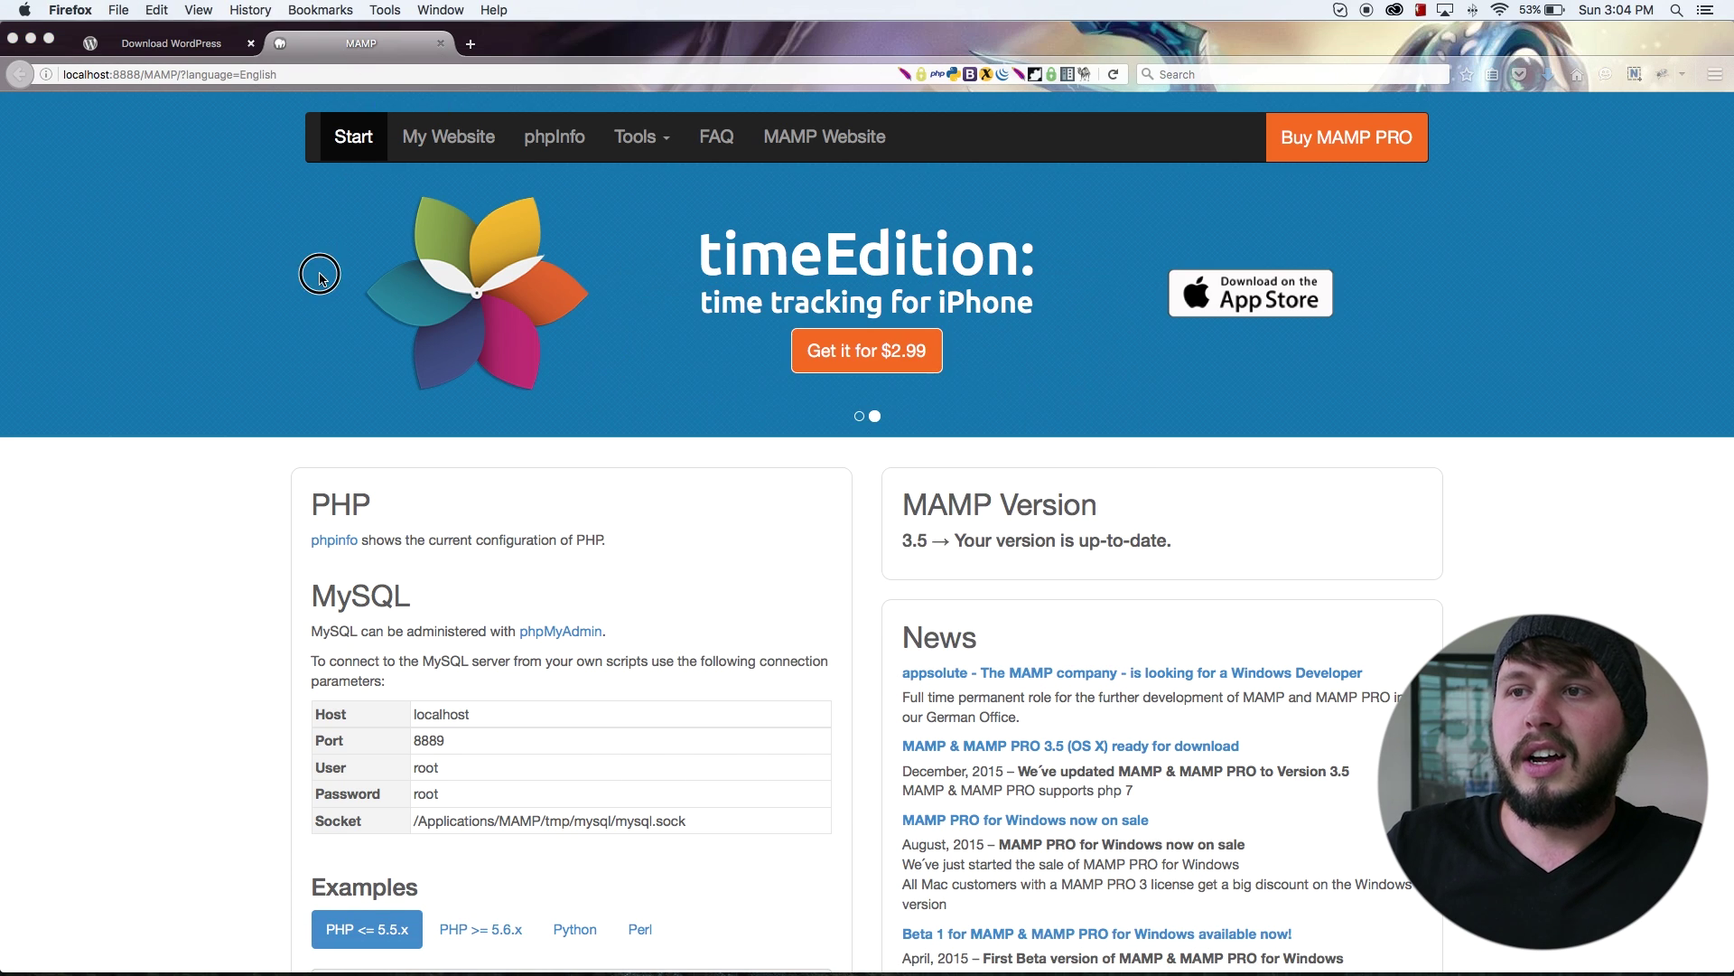
click(438, 154)
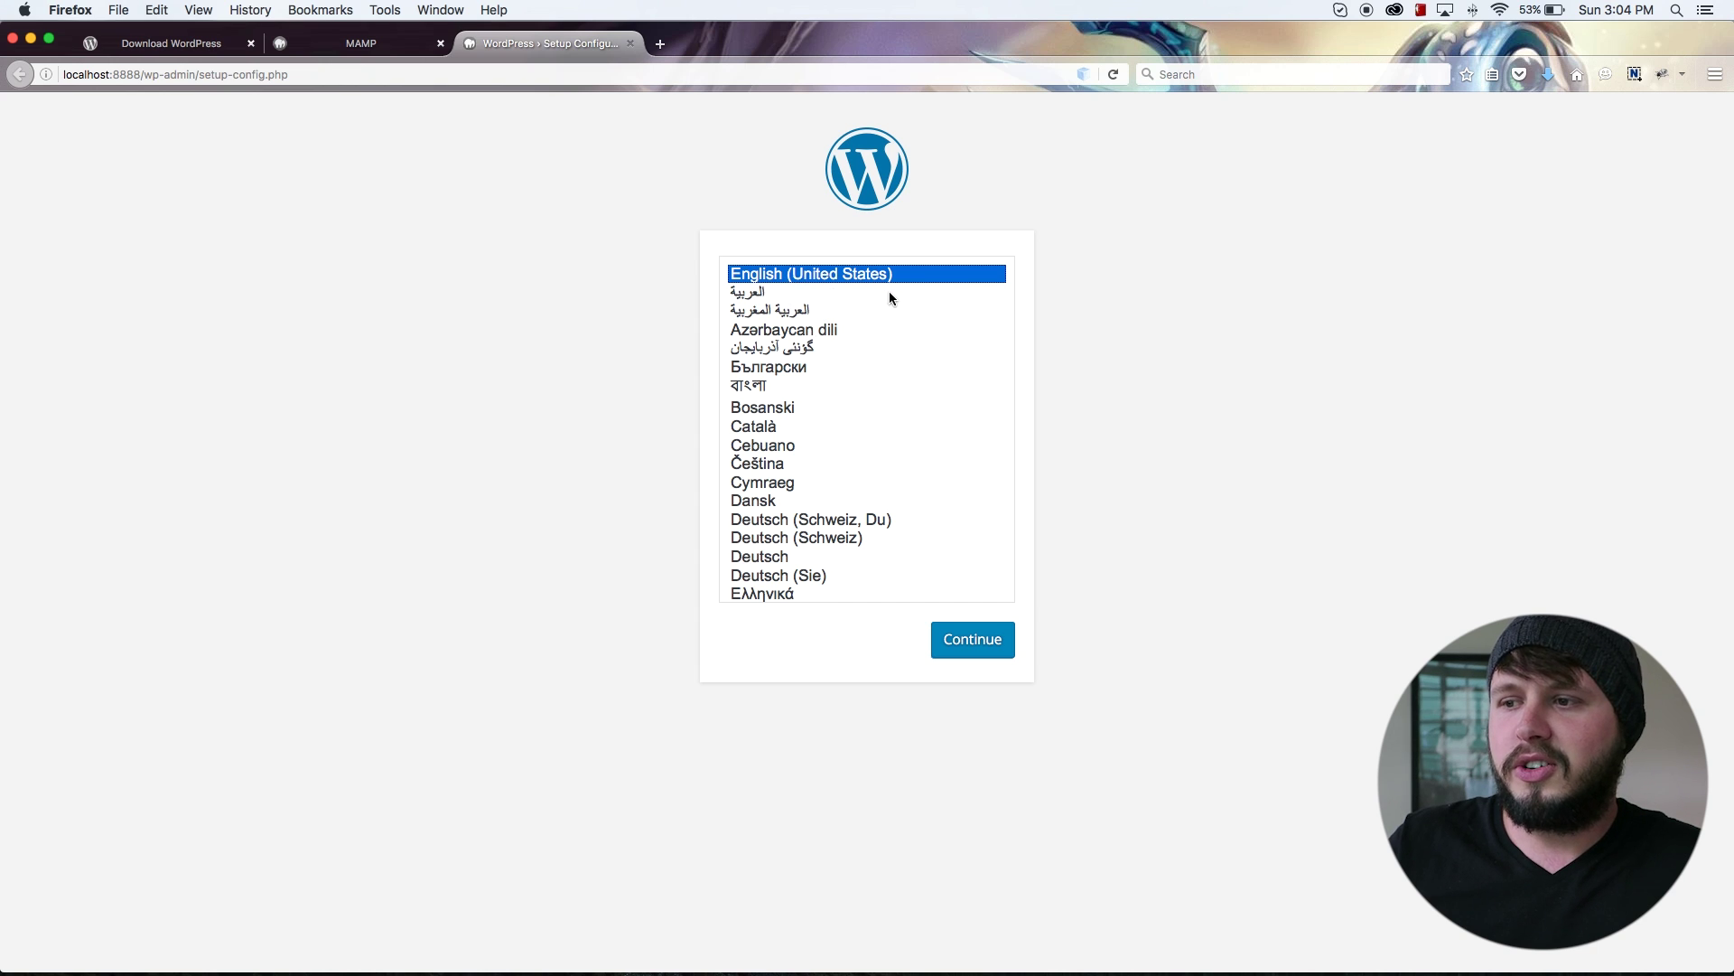
Step: Pick English (South Africa) from the language list and continue
scroll(854, 465, down, 3)
click(788, 568)
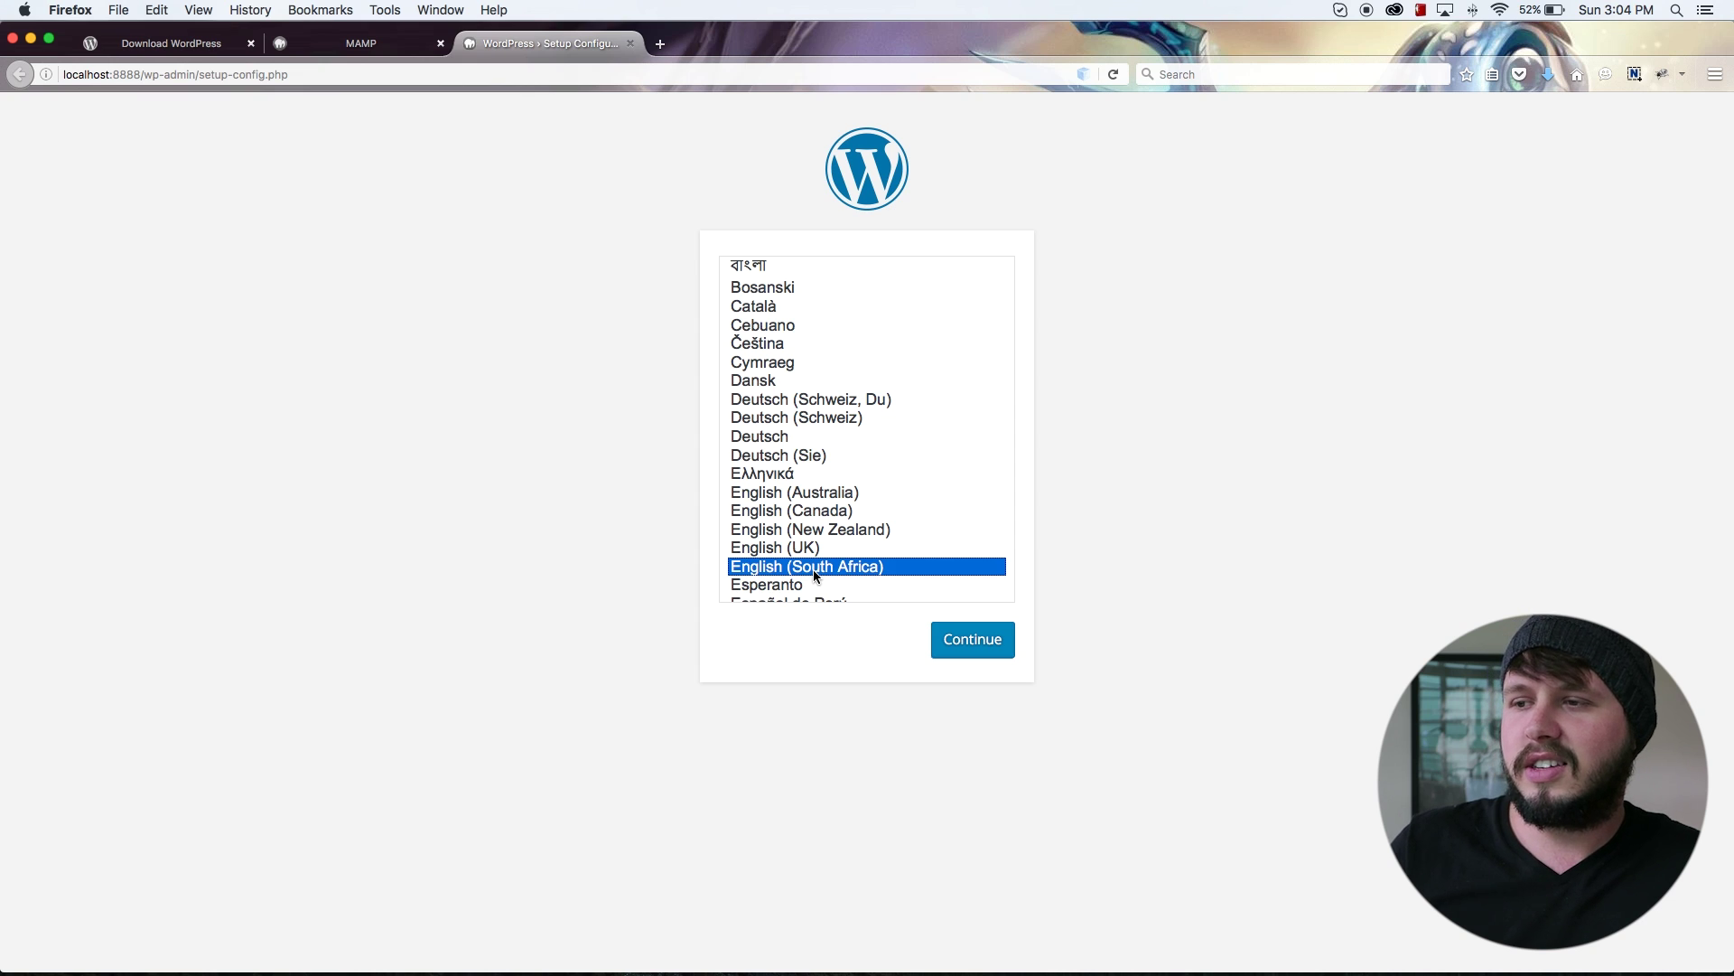
scroll(816, 569, up, 3)
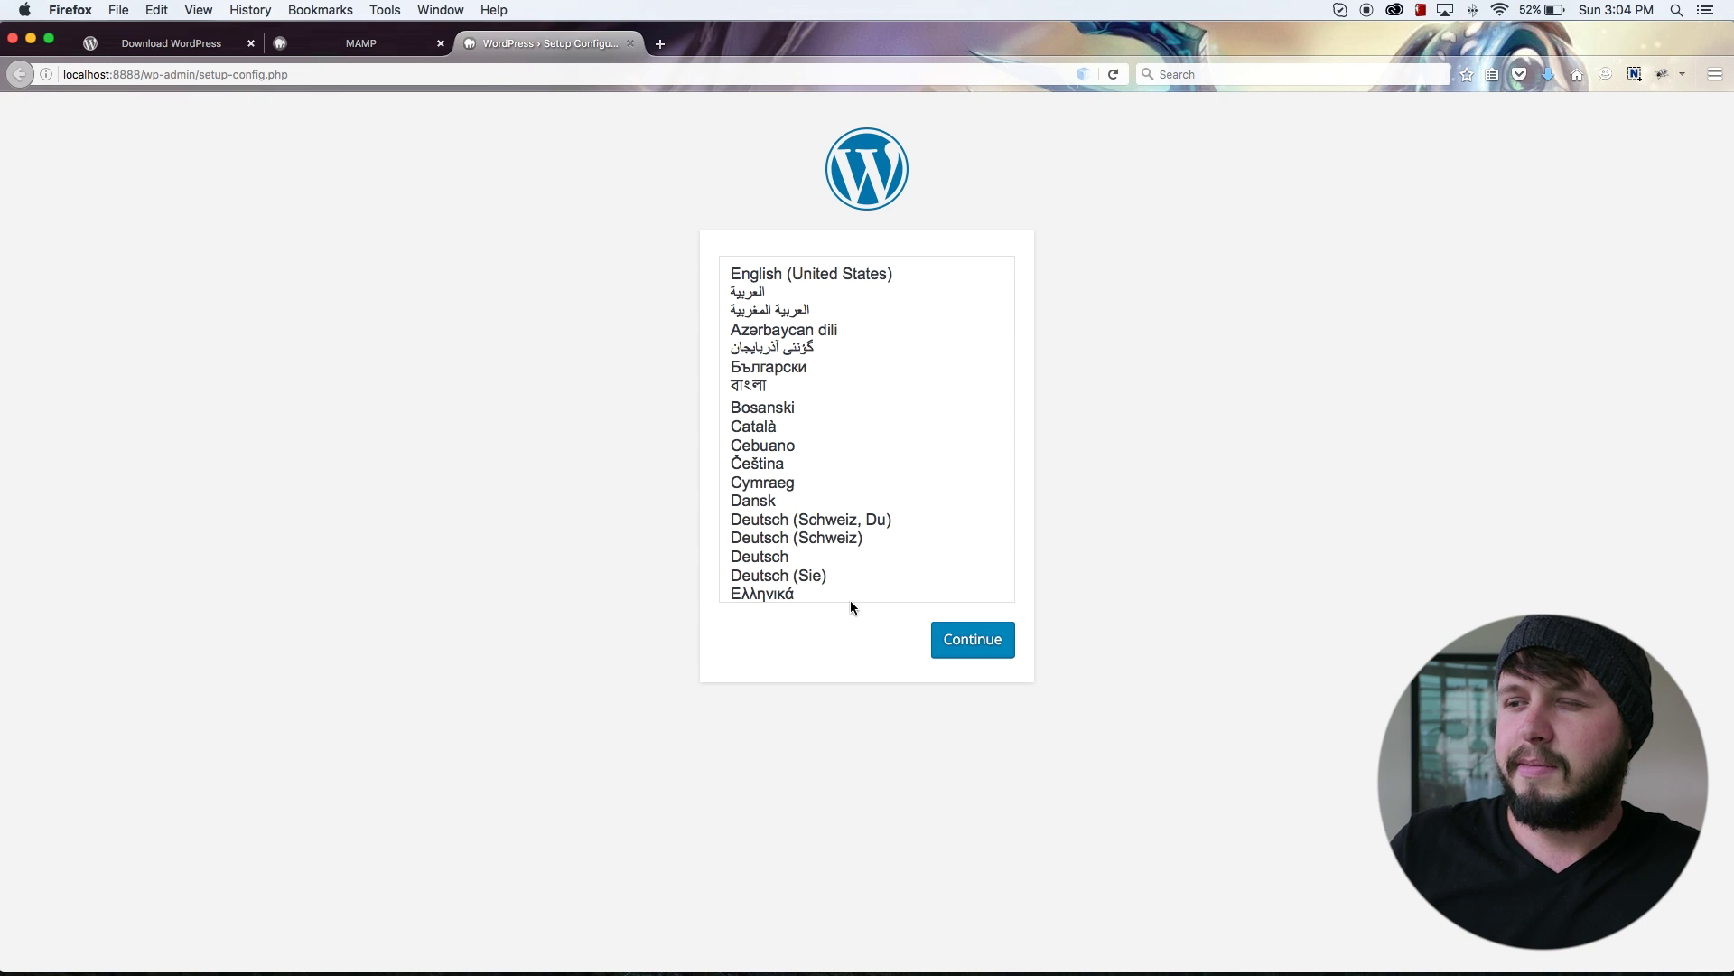
scroll(849, 579, down, 3)
click(992, 642)
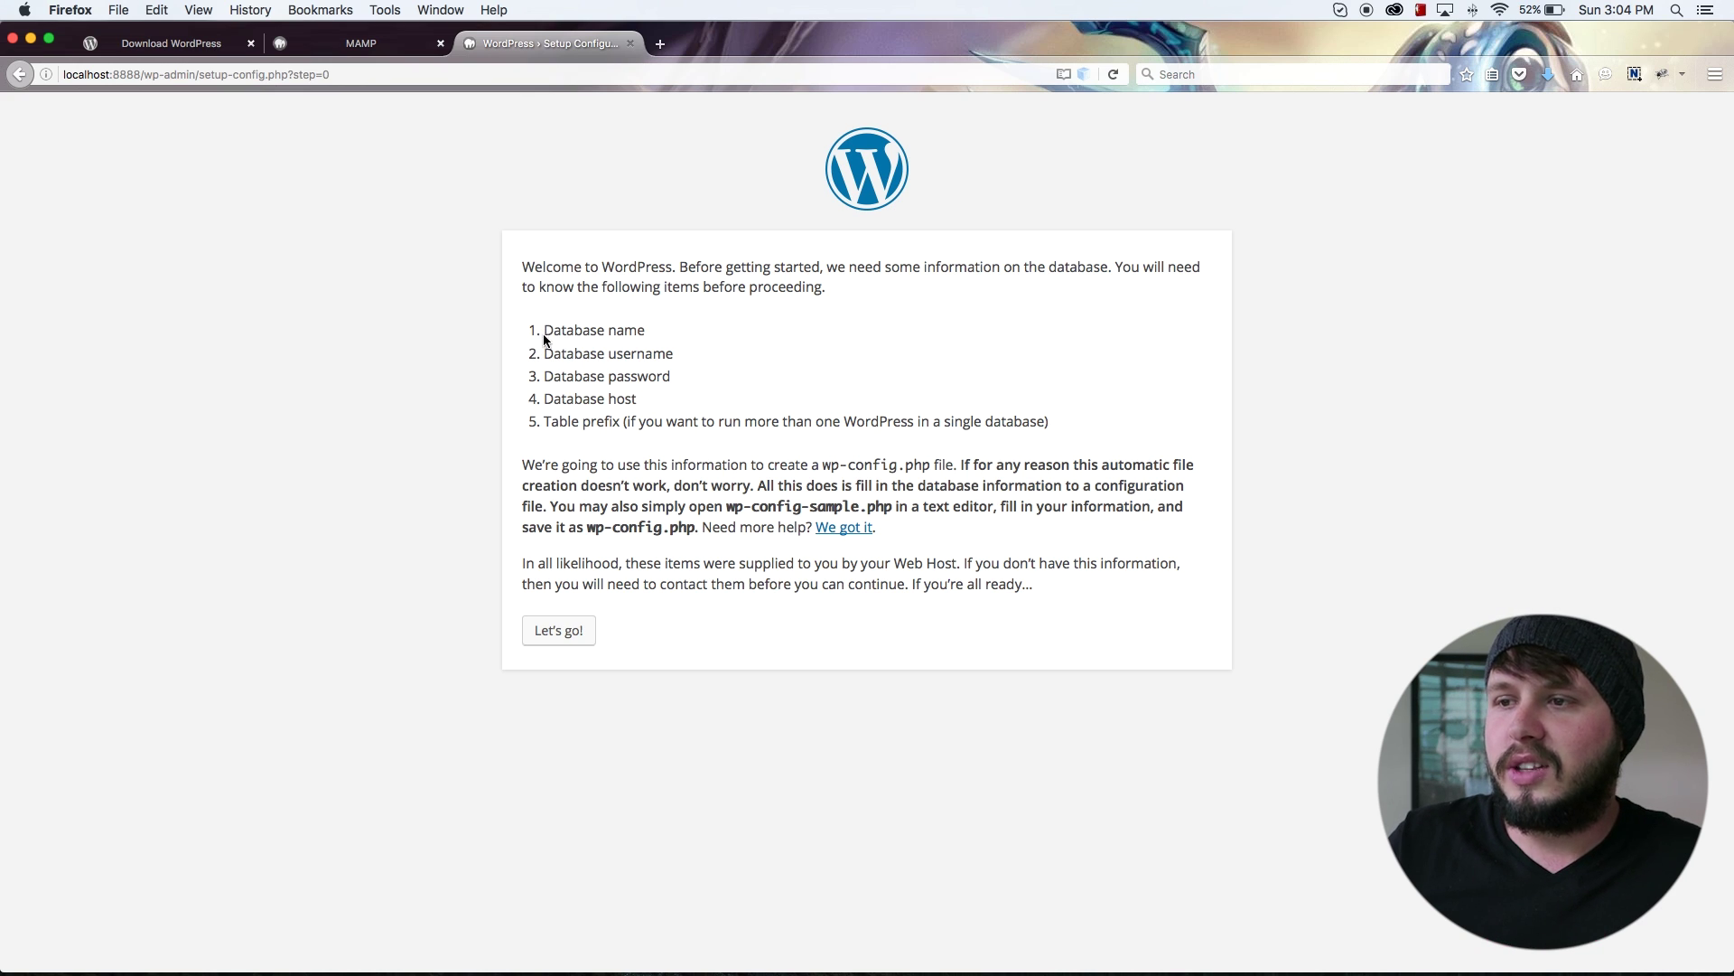
Step: Highlight the database name, username and password requirements on the setup page
click(552, 334)
mouse_move(552, 335)
mouse_down()
mouse_move(588, 332)
mouse_move(545, 331)
mouse_up()
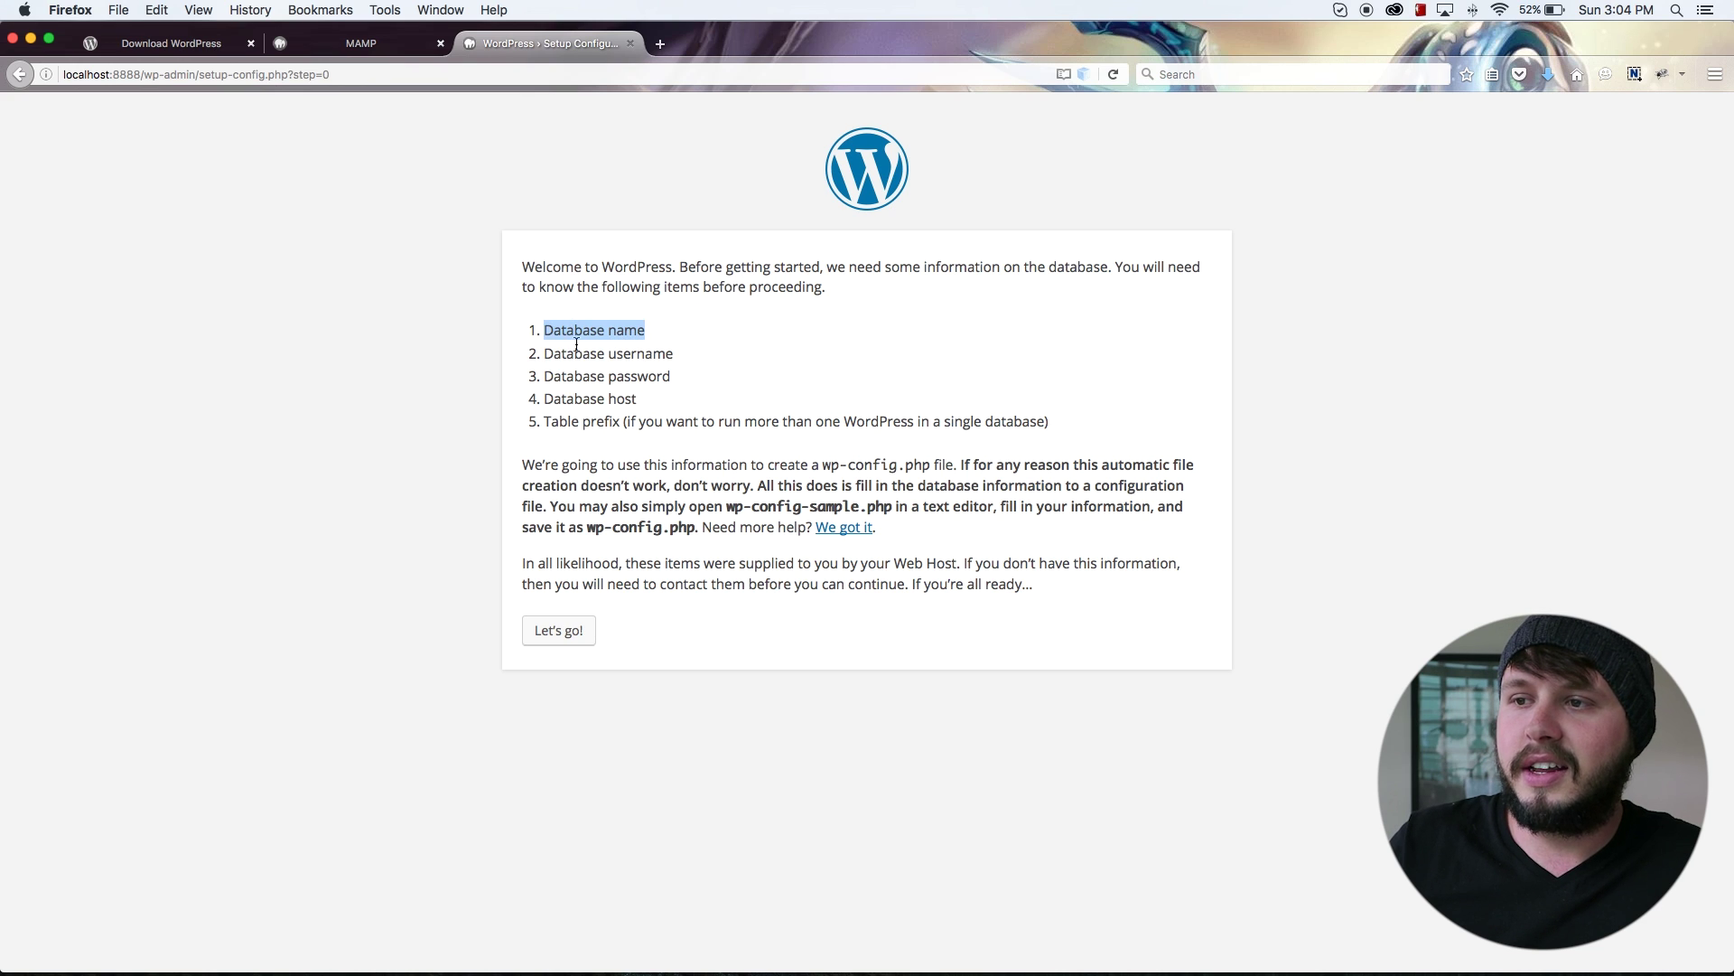
drag(677, 359, 566, 377)
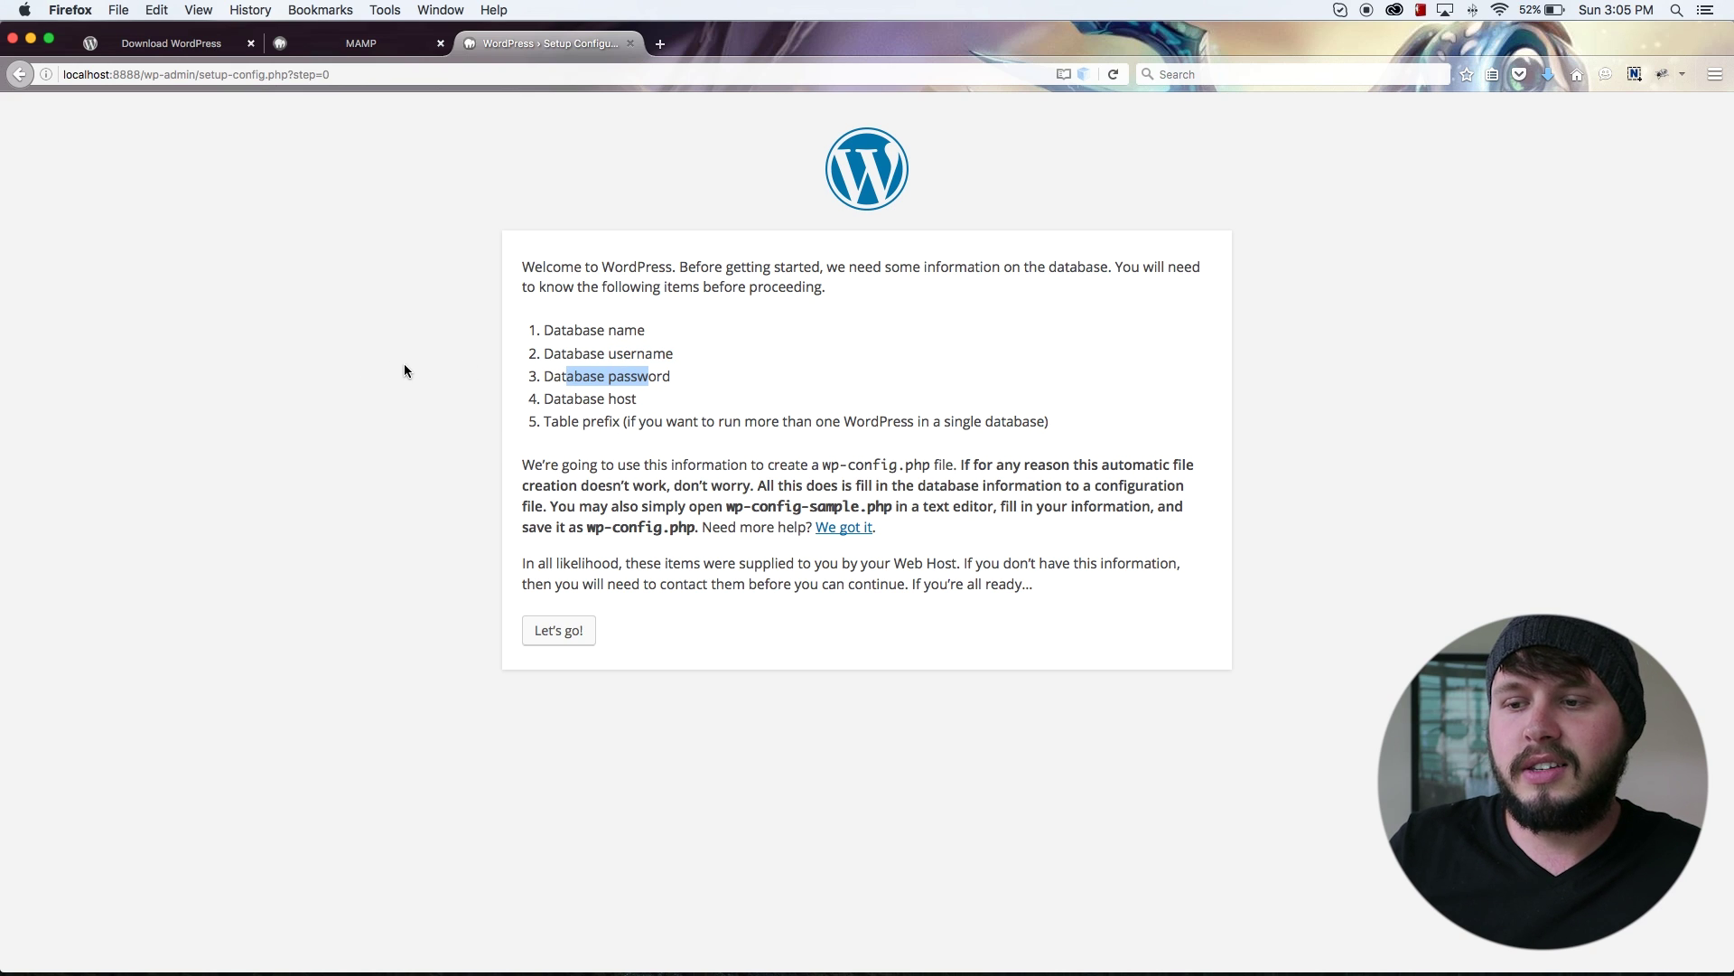
Step: Switch to the MAMP start page and scroll to its MySQL settings (localhost, port 8889)
click(350, 49)
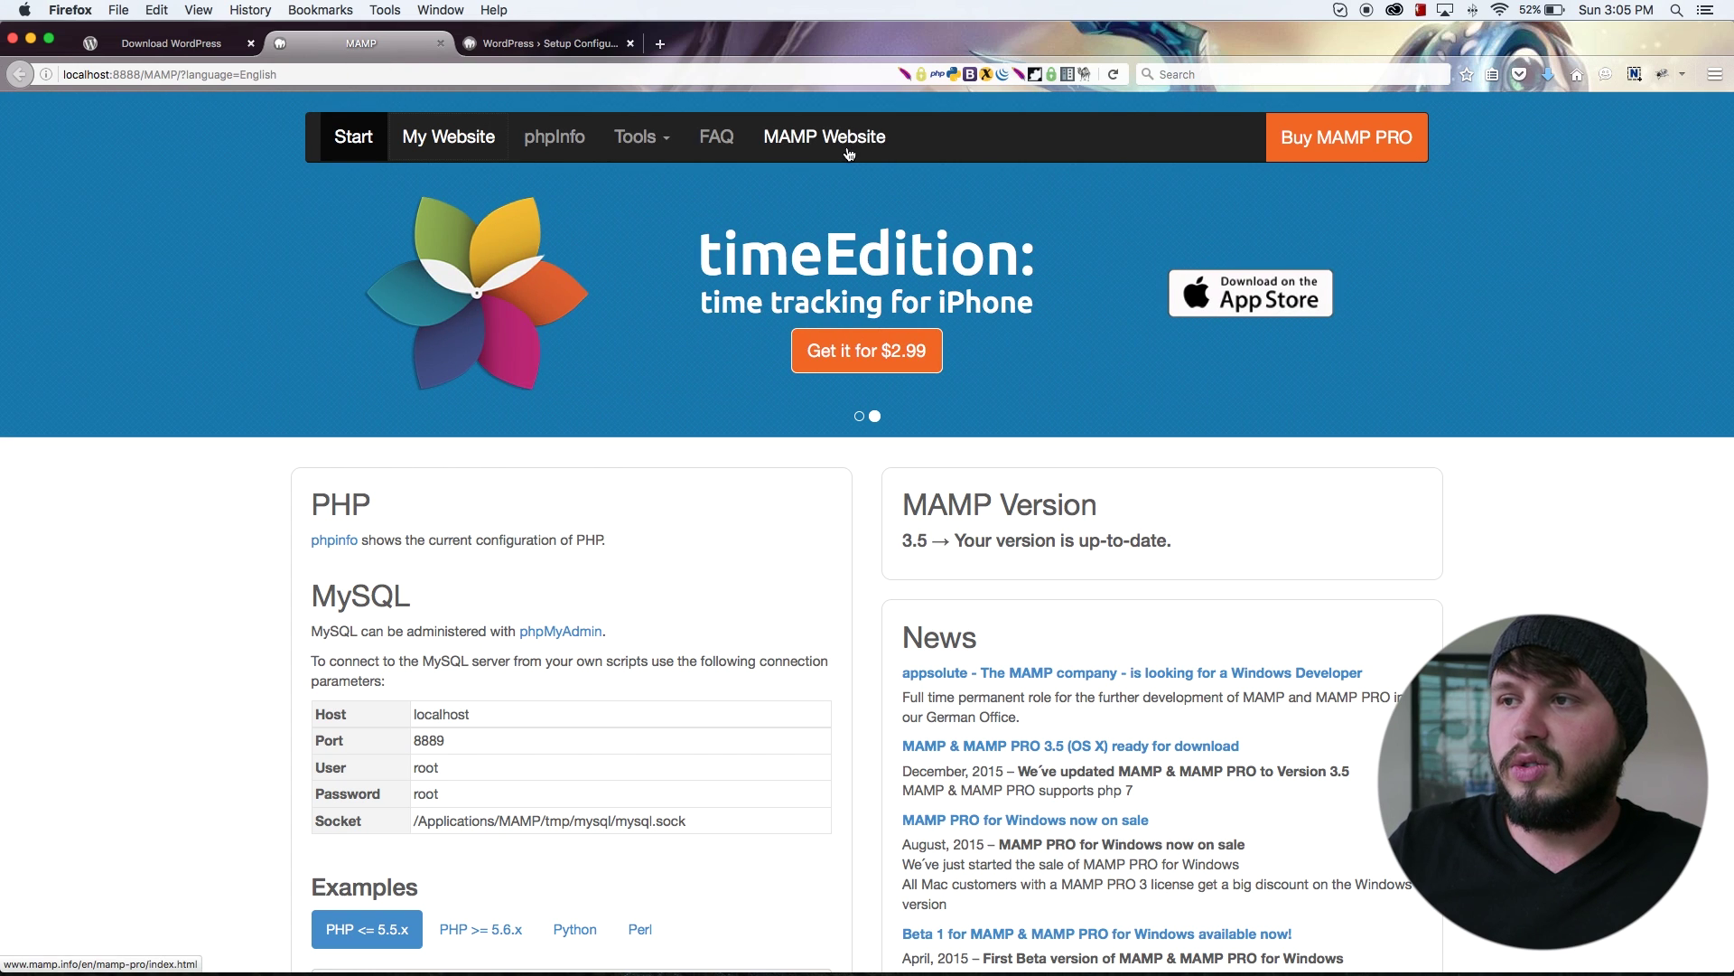
scroll(704, 232, down, 5)
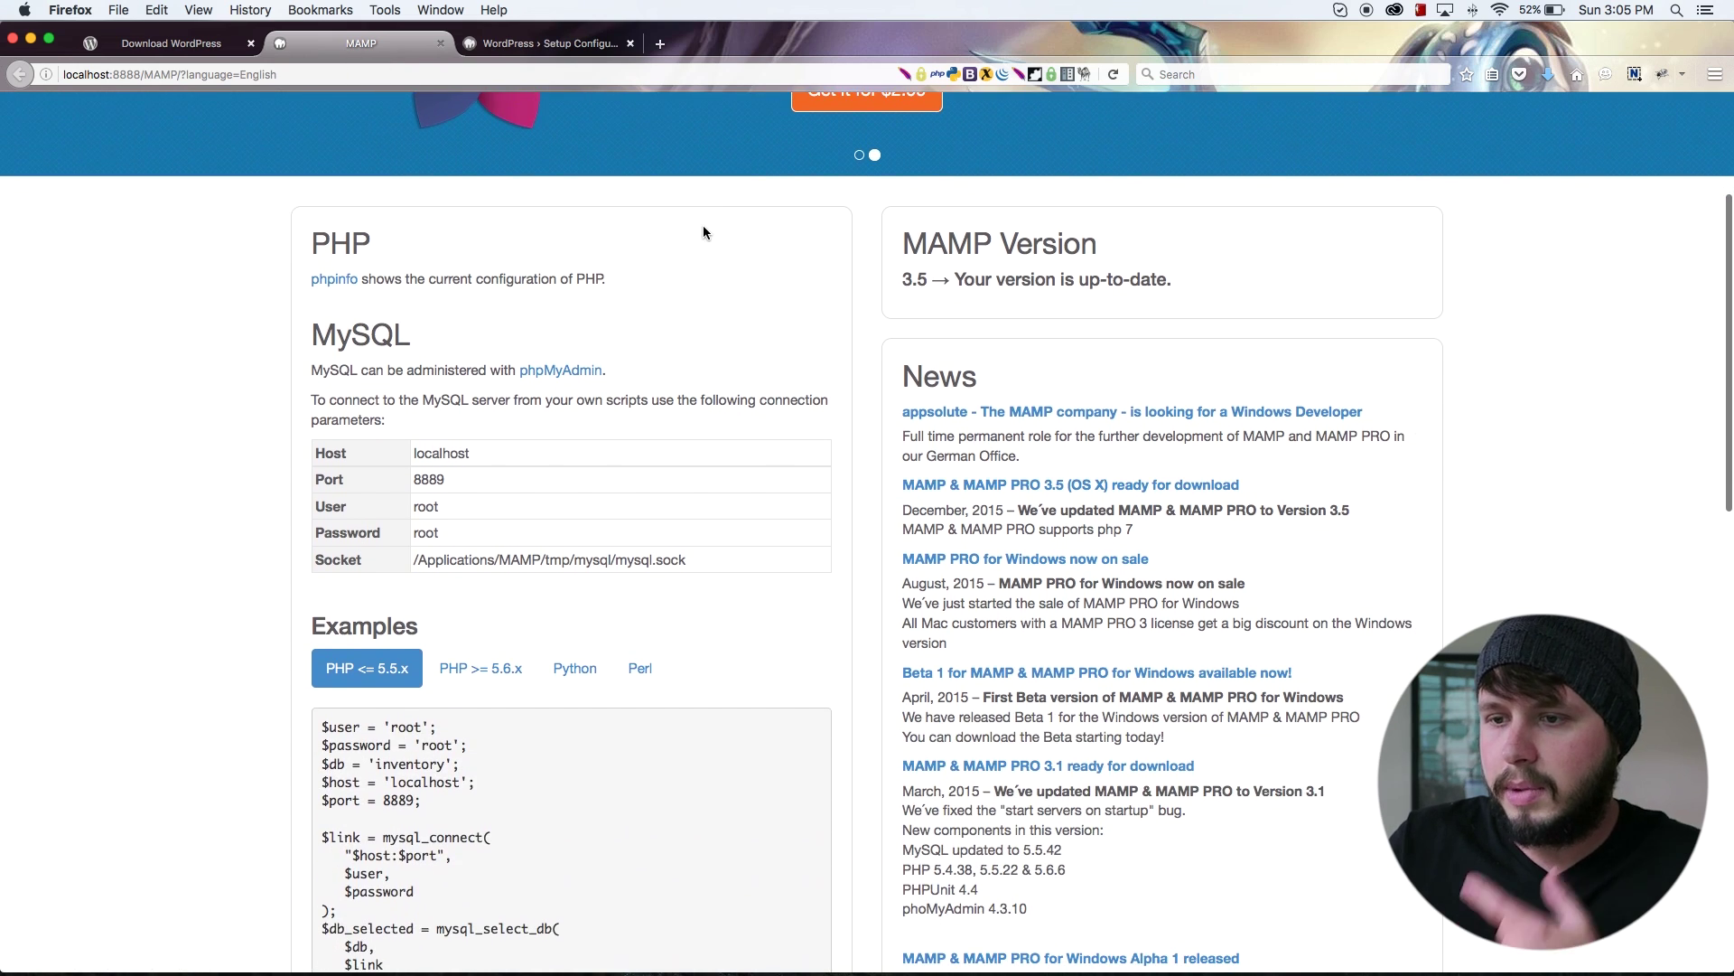
scroll(704, 232, down, 12)
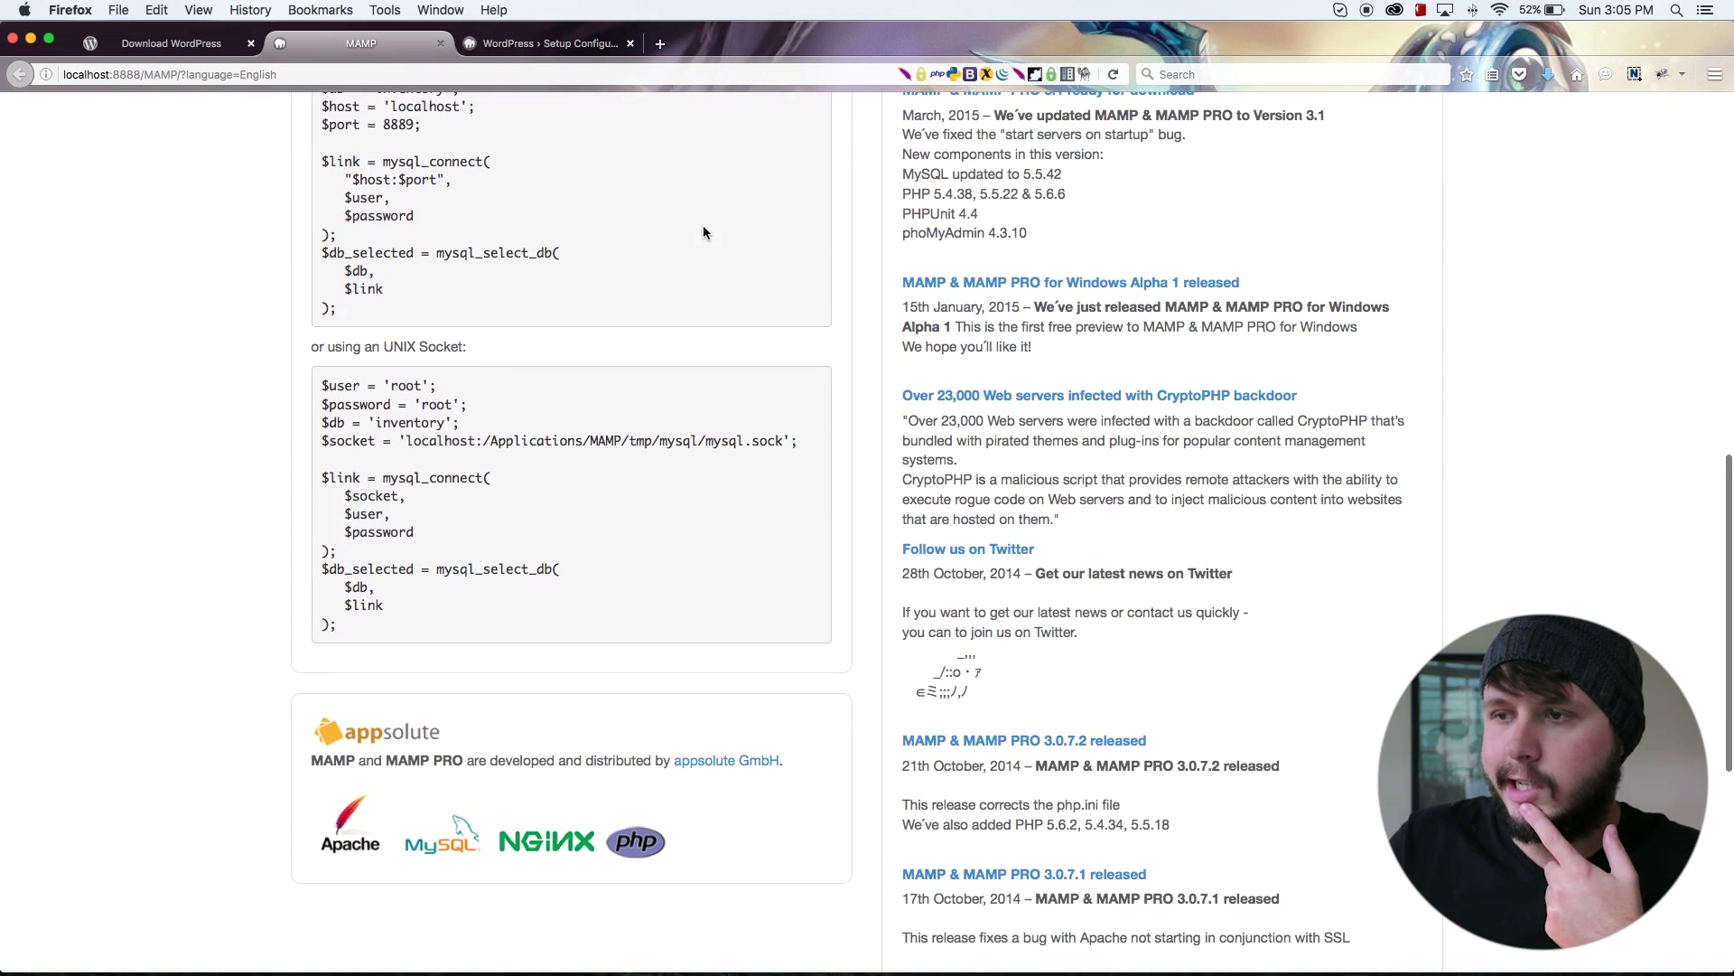
scroll(703, 233, up, 17)
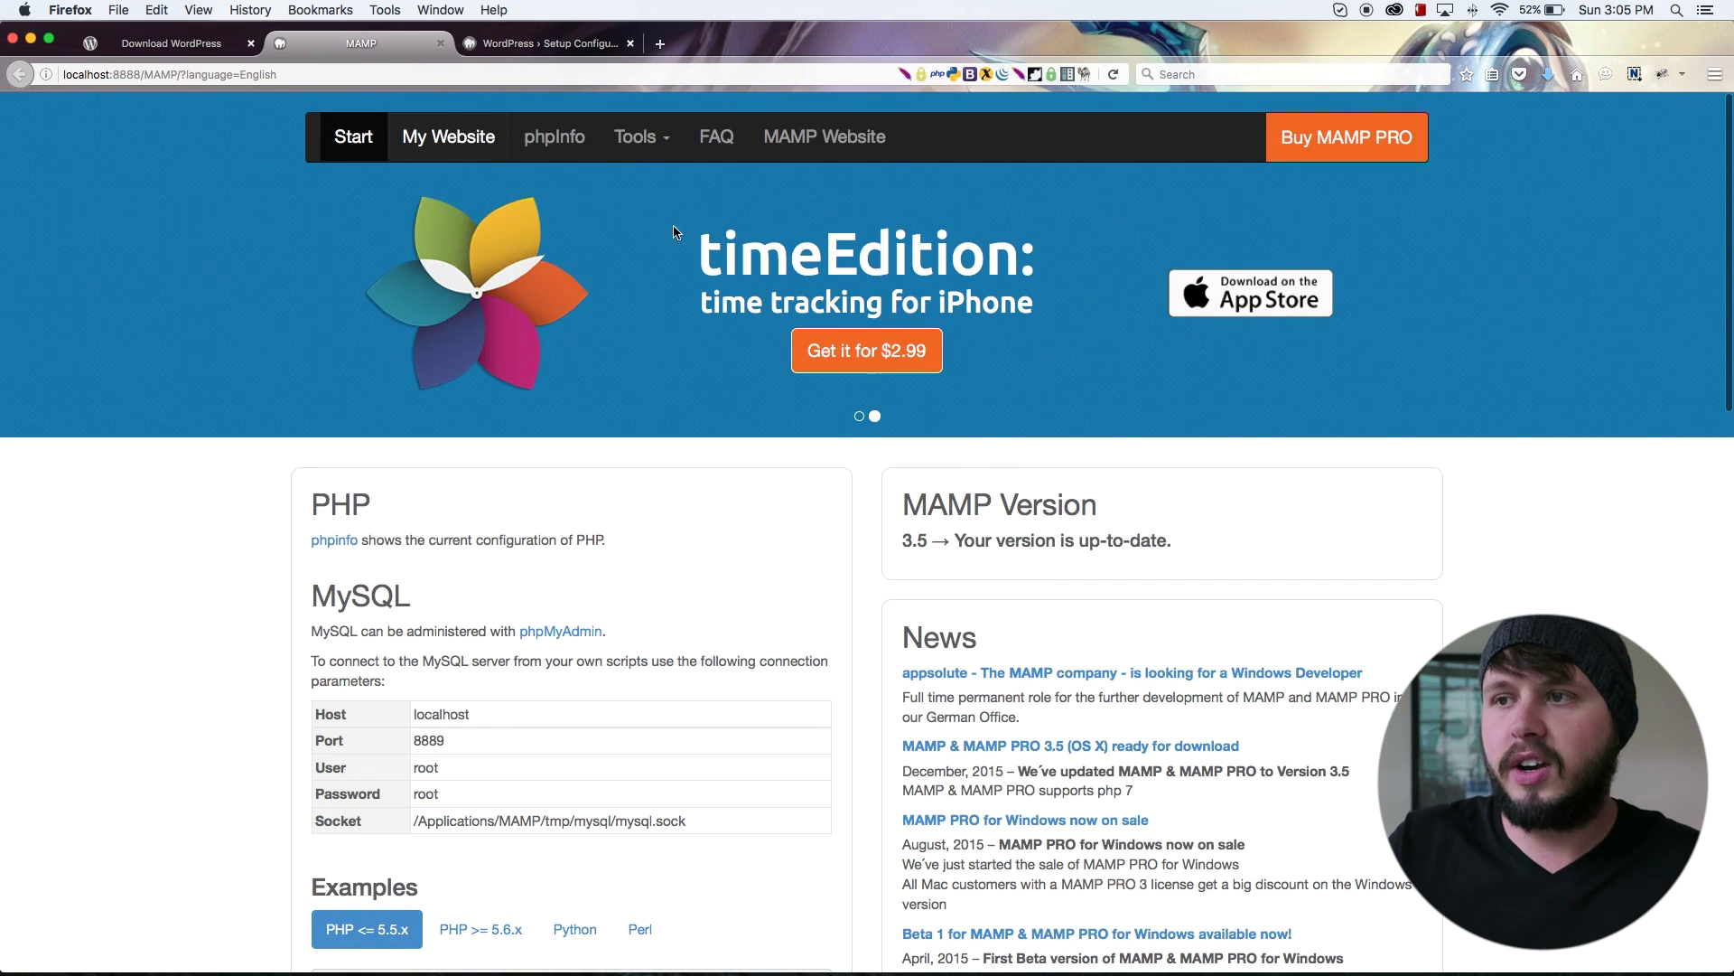
Step: In a new tab, go to localhost:8888/phpmyadmin
click(583, 45)
click(659, 43)
text(lko)
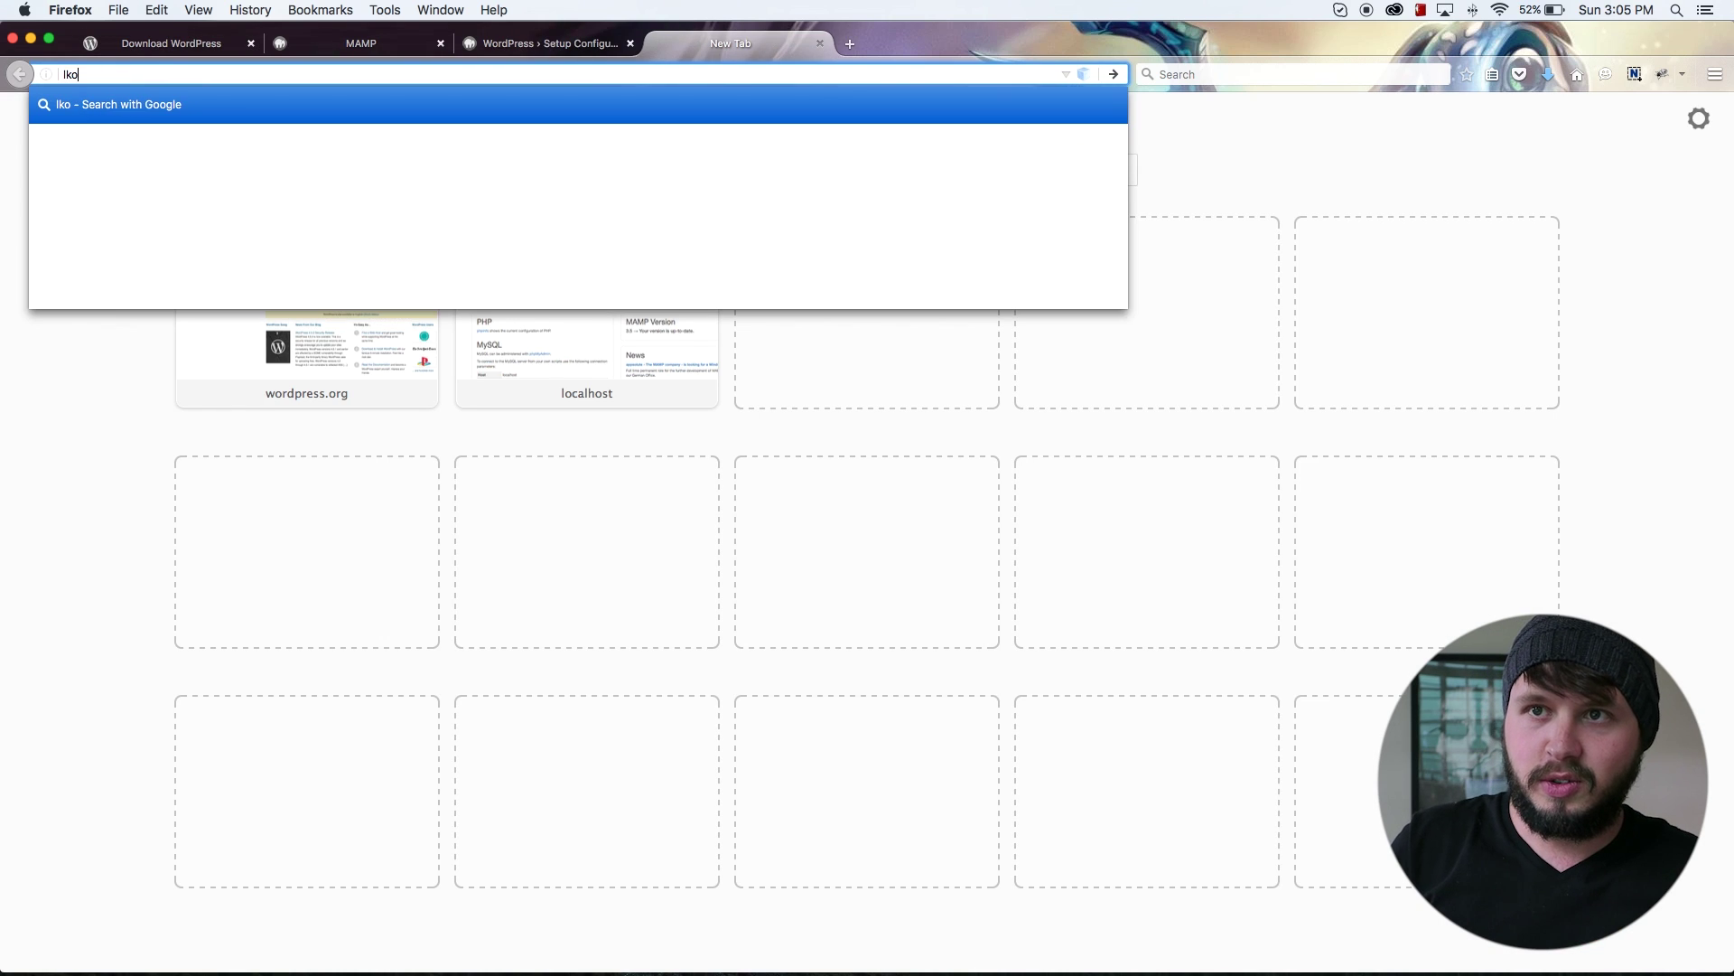
text(c)
key(BackSpace)
key(BackSpace)
key(BackSpace)
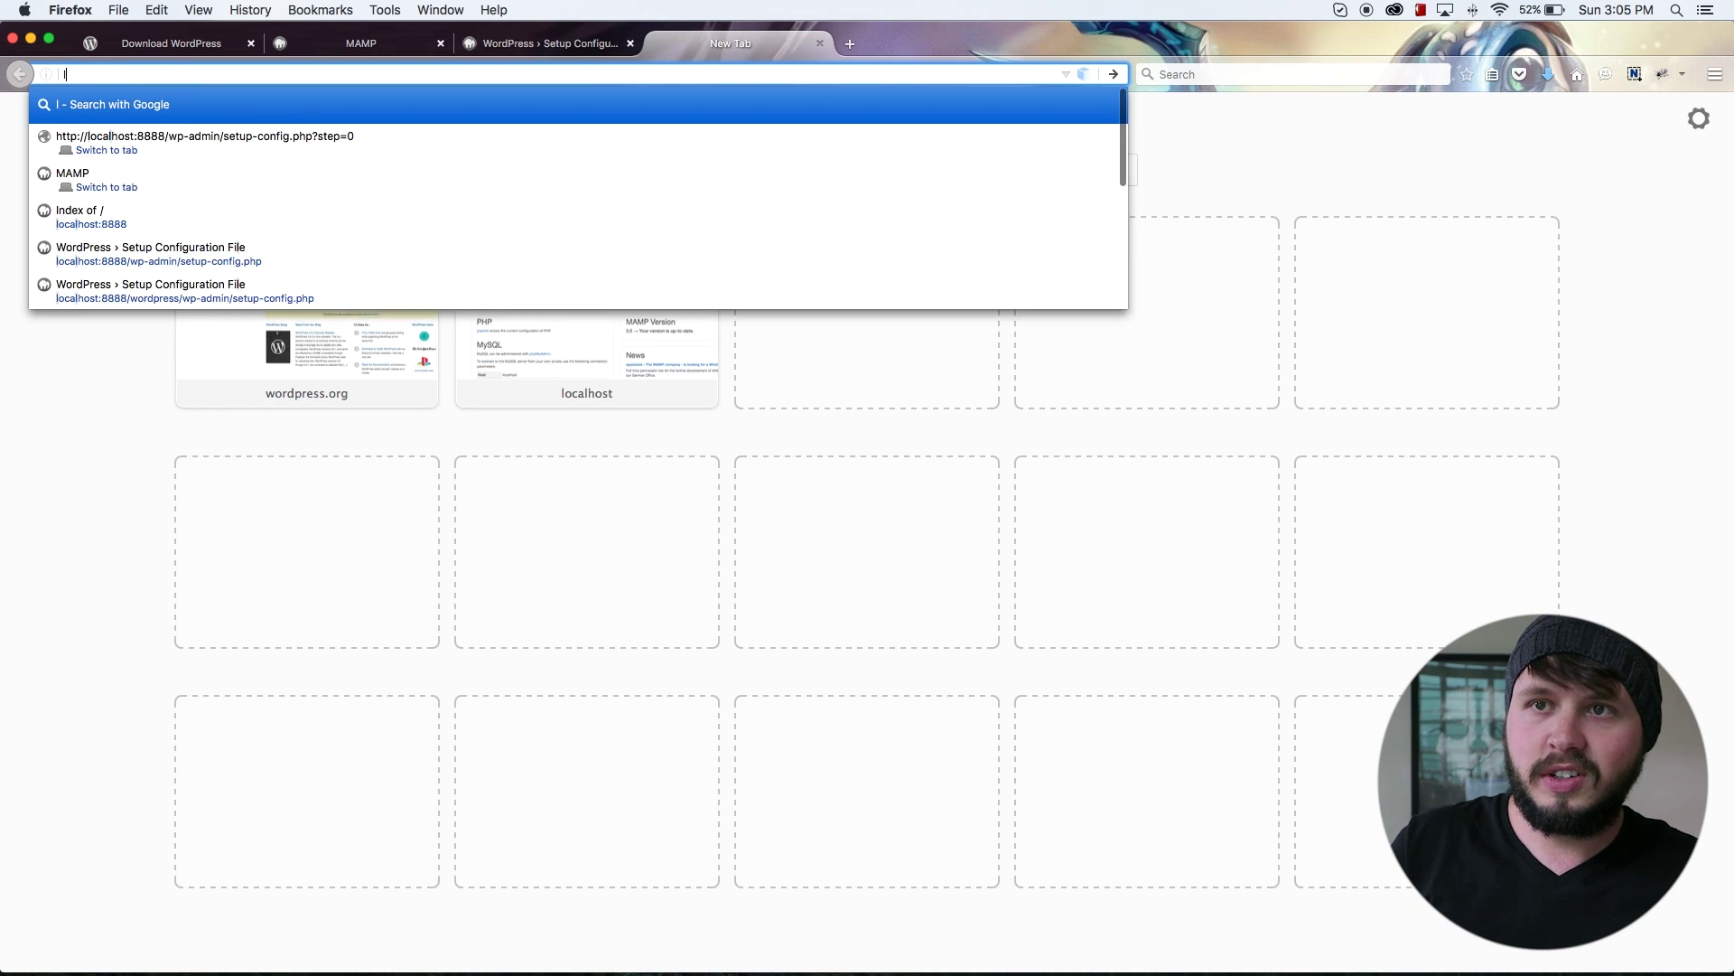
text(ca)
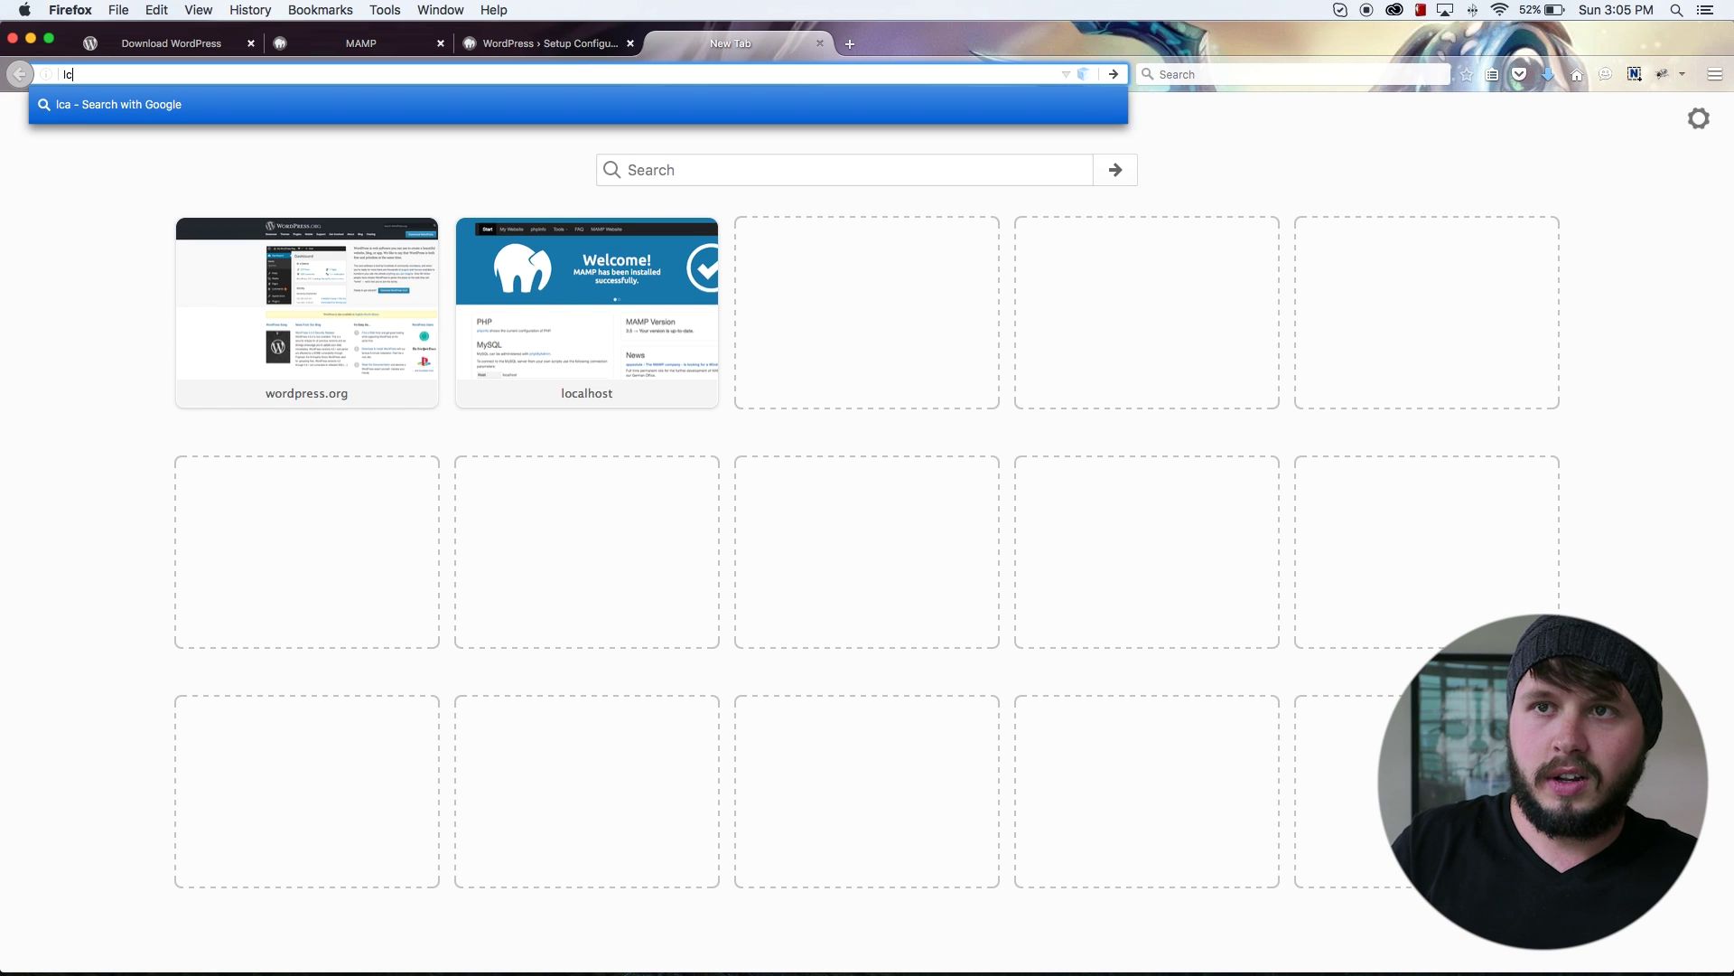
key(BackSpace)
text(ocalhost)
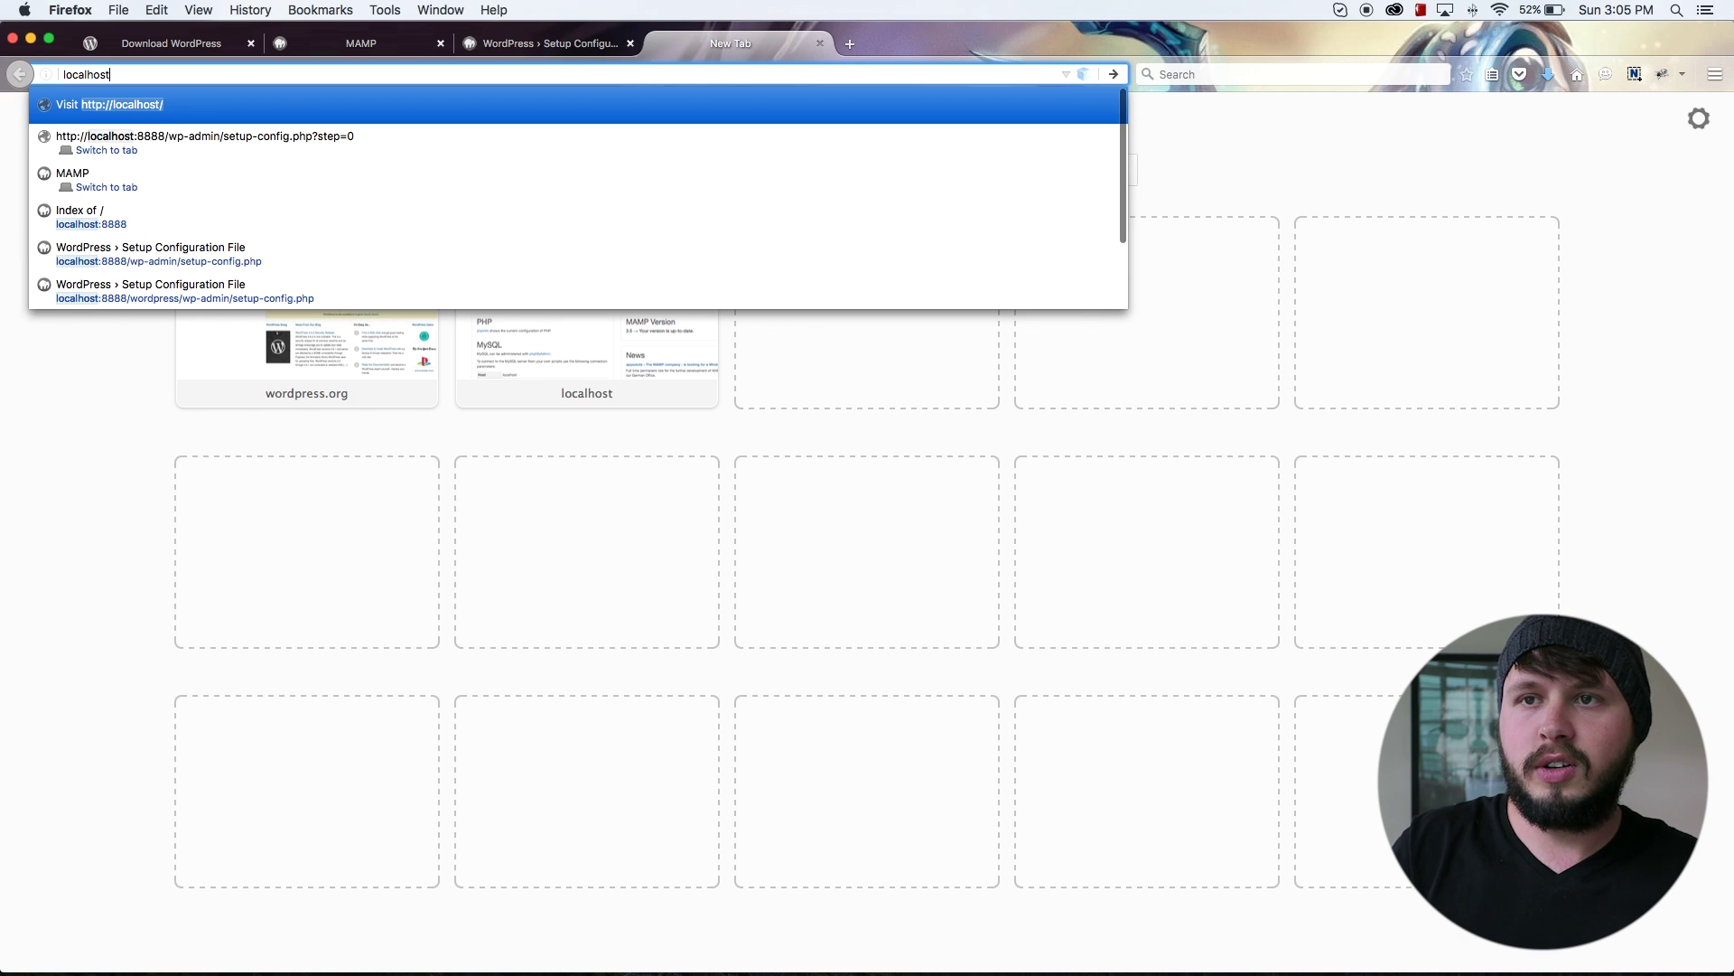
text(:888)
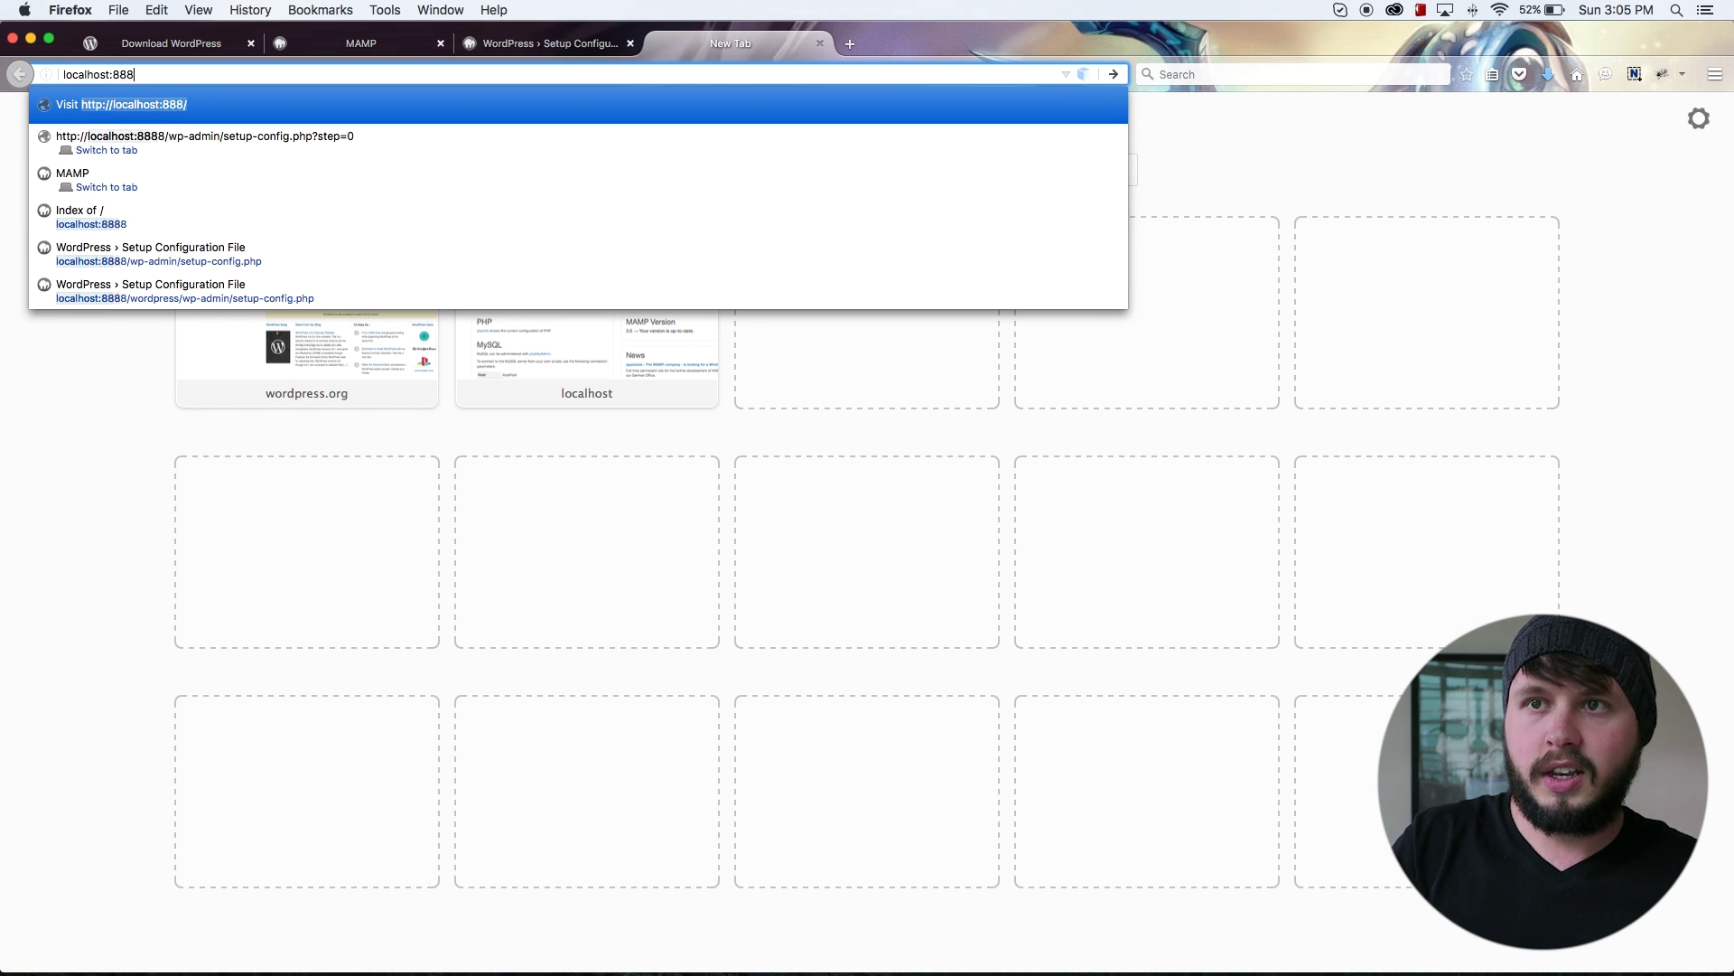
text(8/)
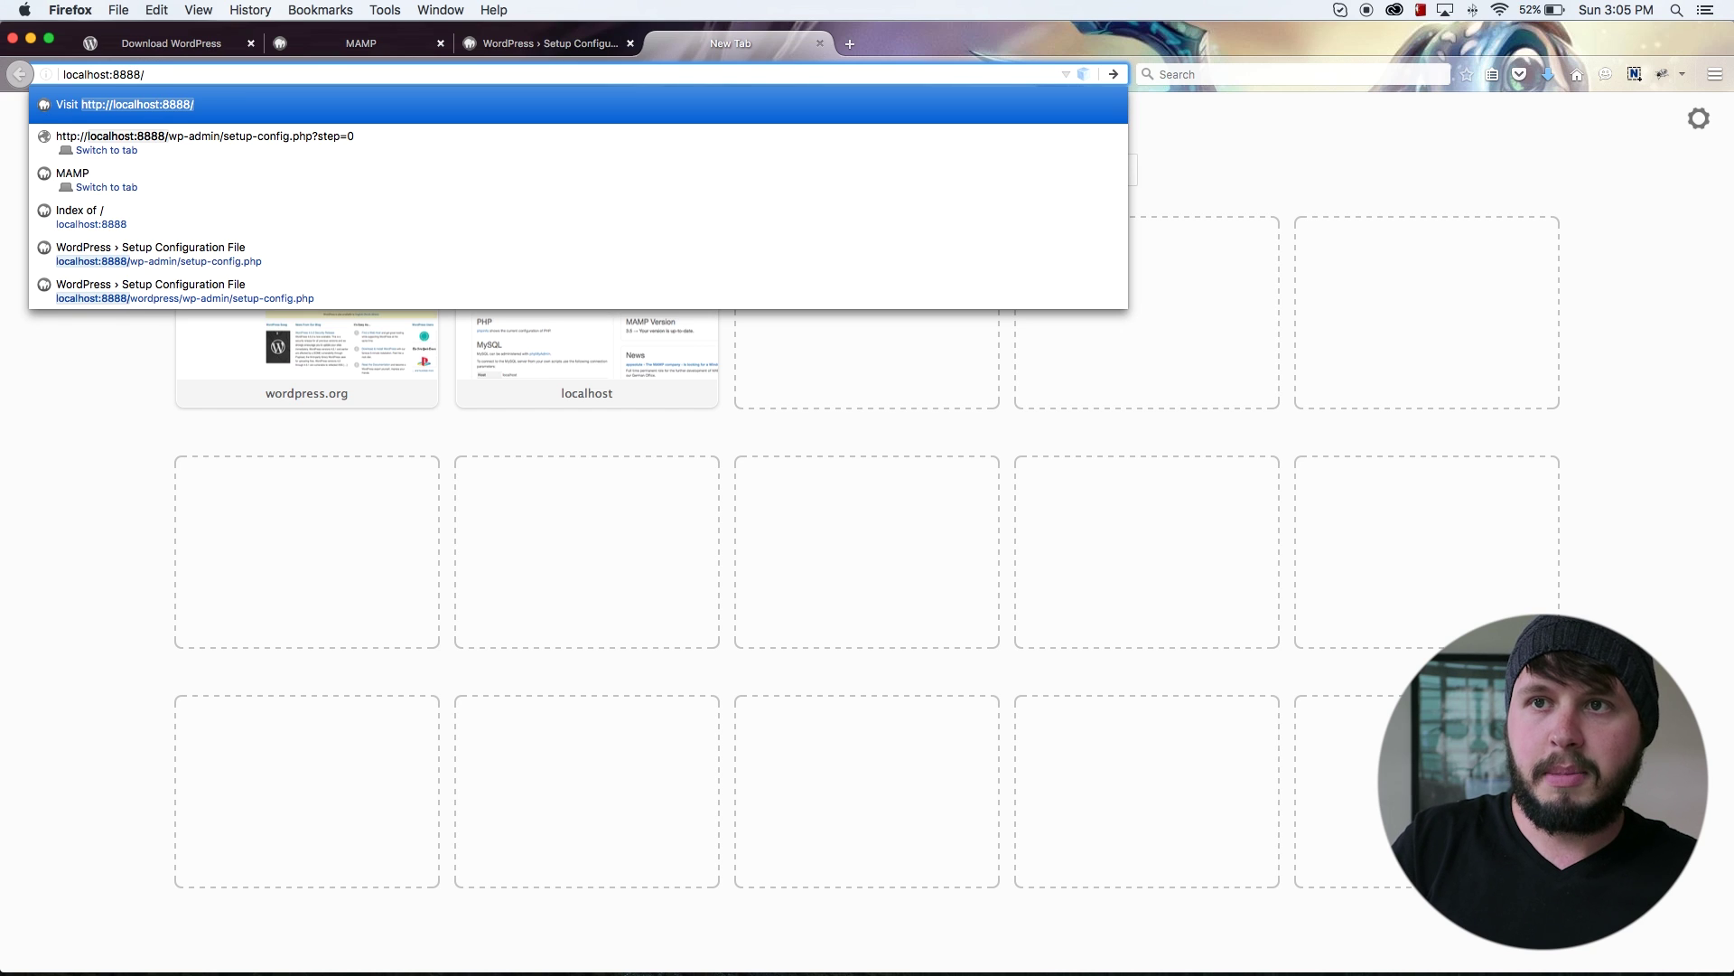
text(php,)
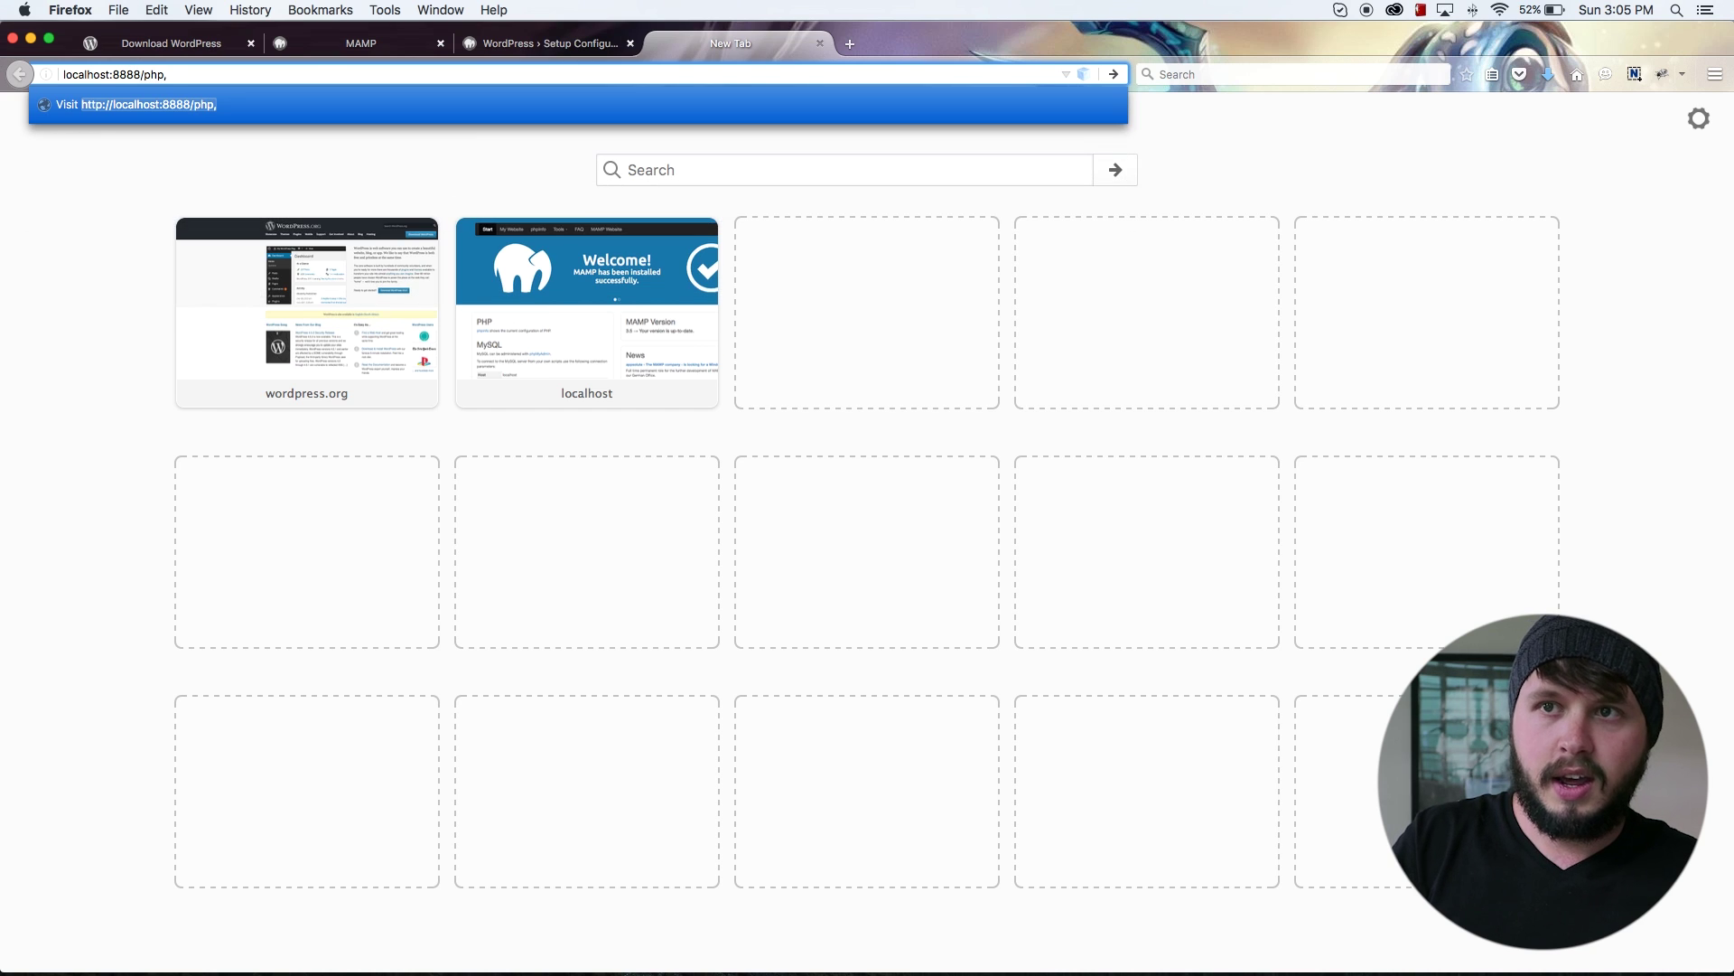
text(ya)
key(BackSpace)
key(BackSpace)
text(m)
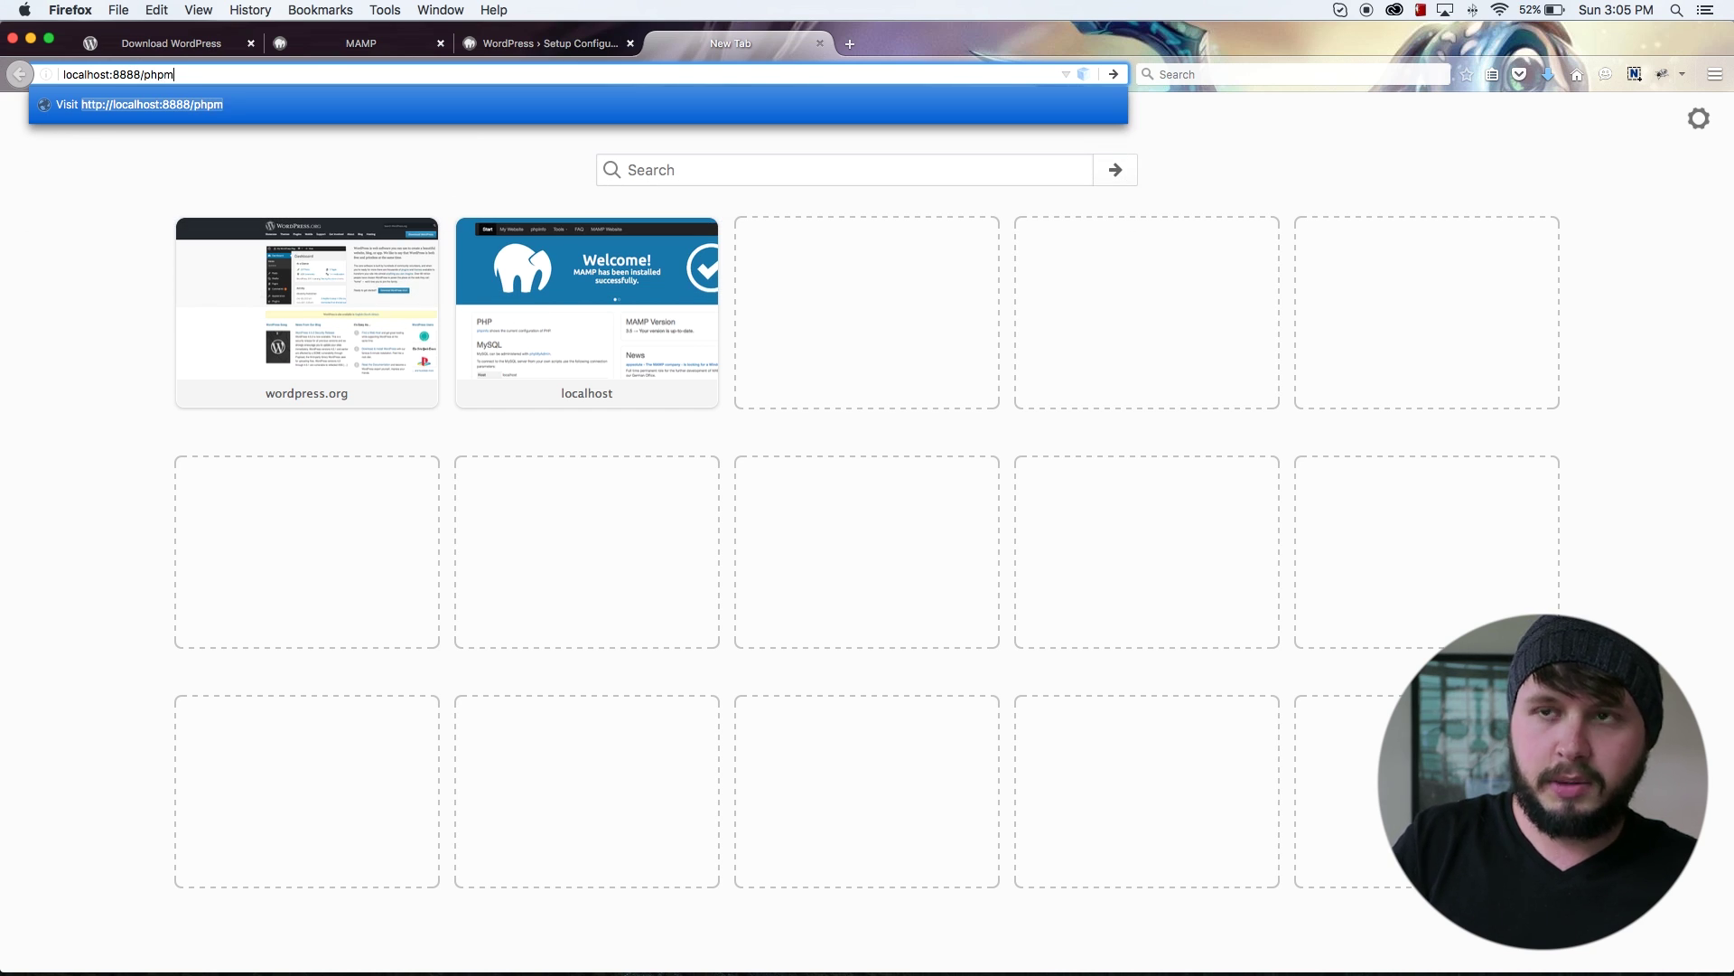
text(yadin)
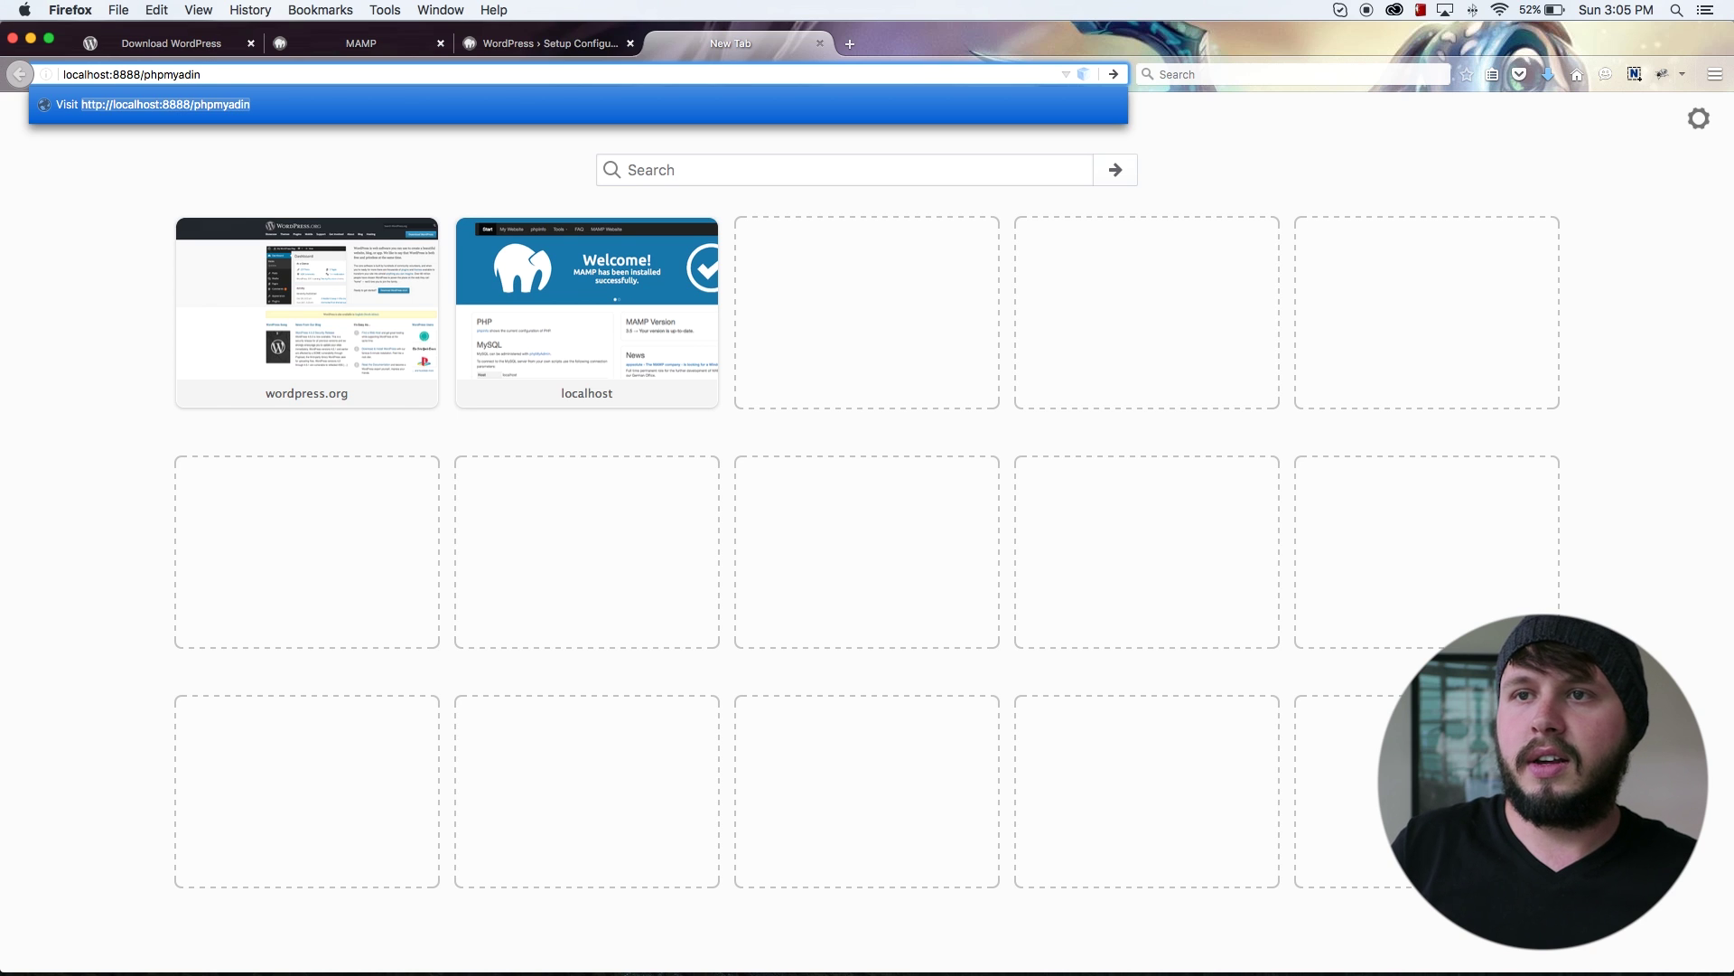
key(BackSpace)
key(BackSpace)
text(min)
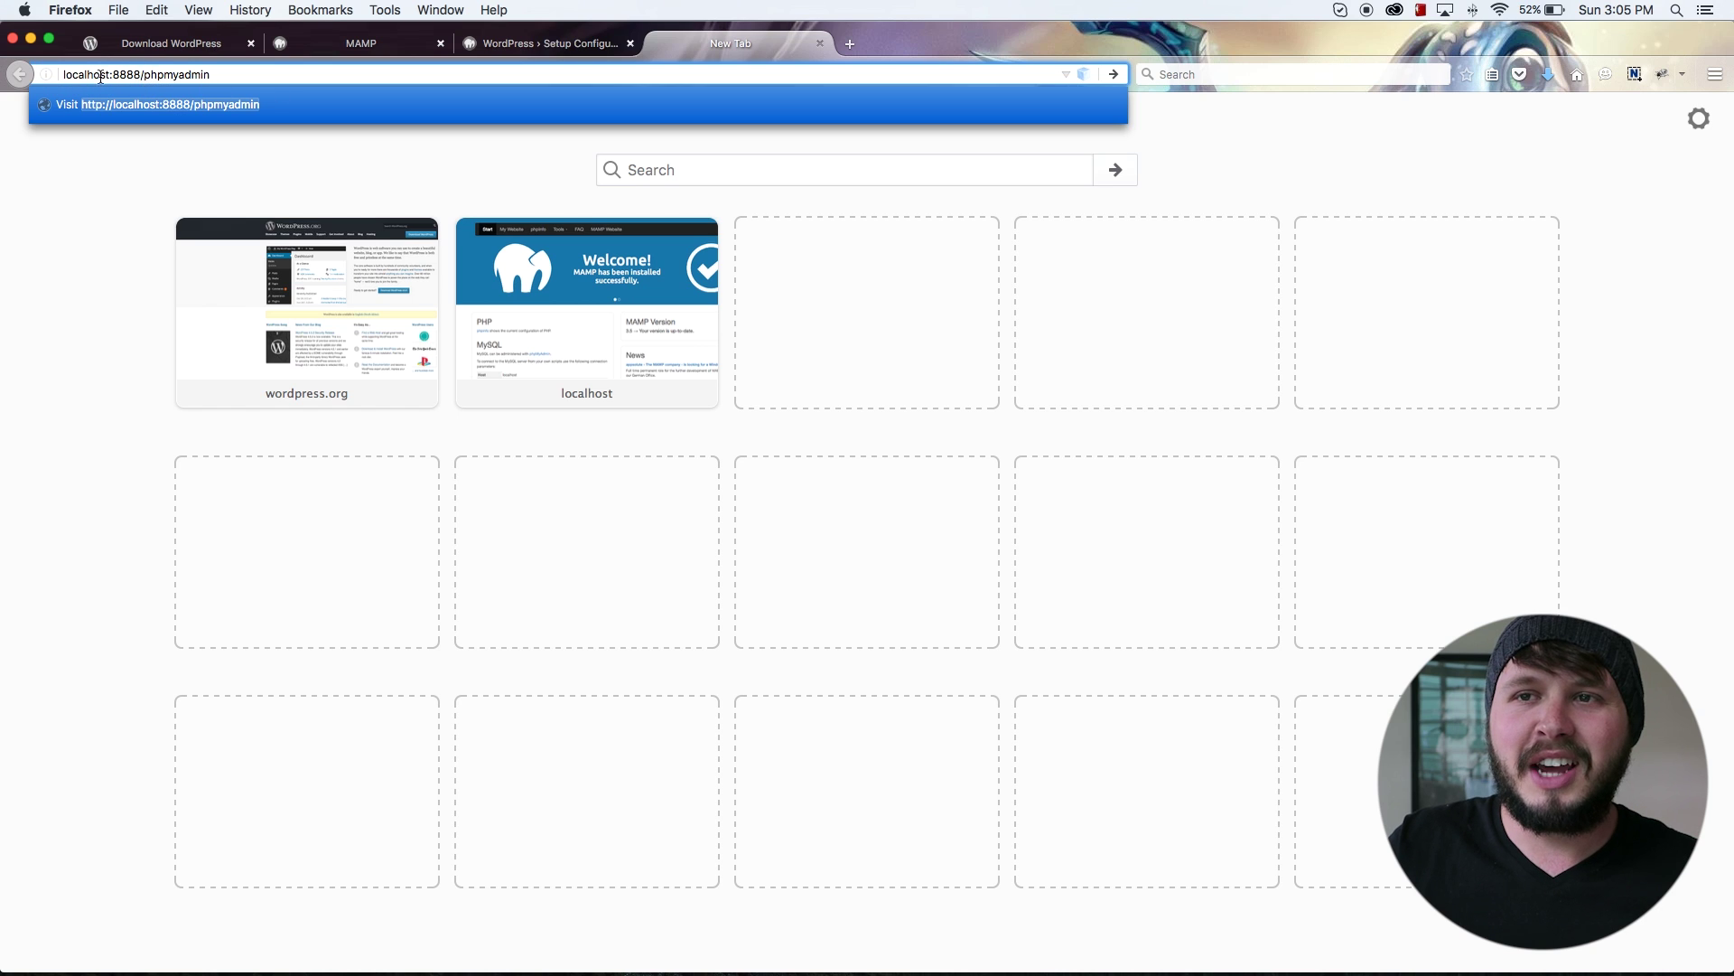
key(Return)
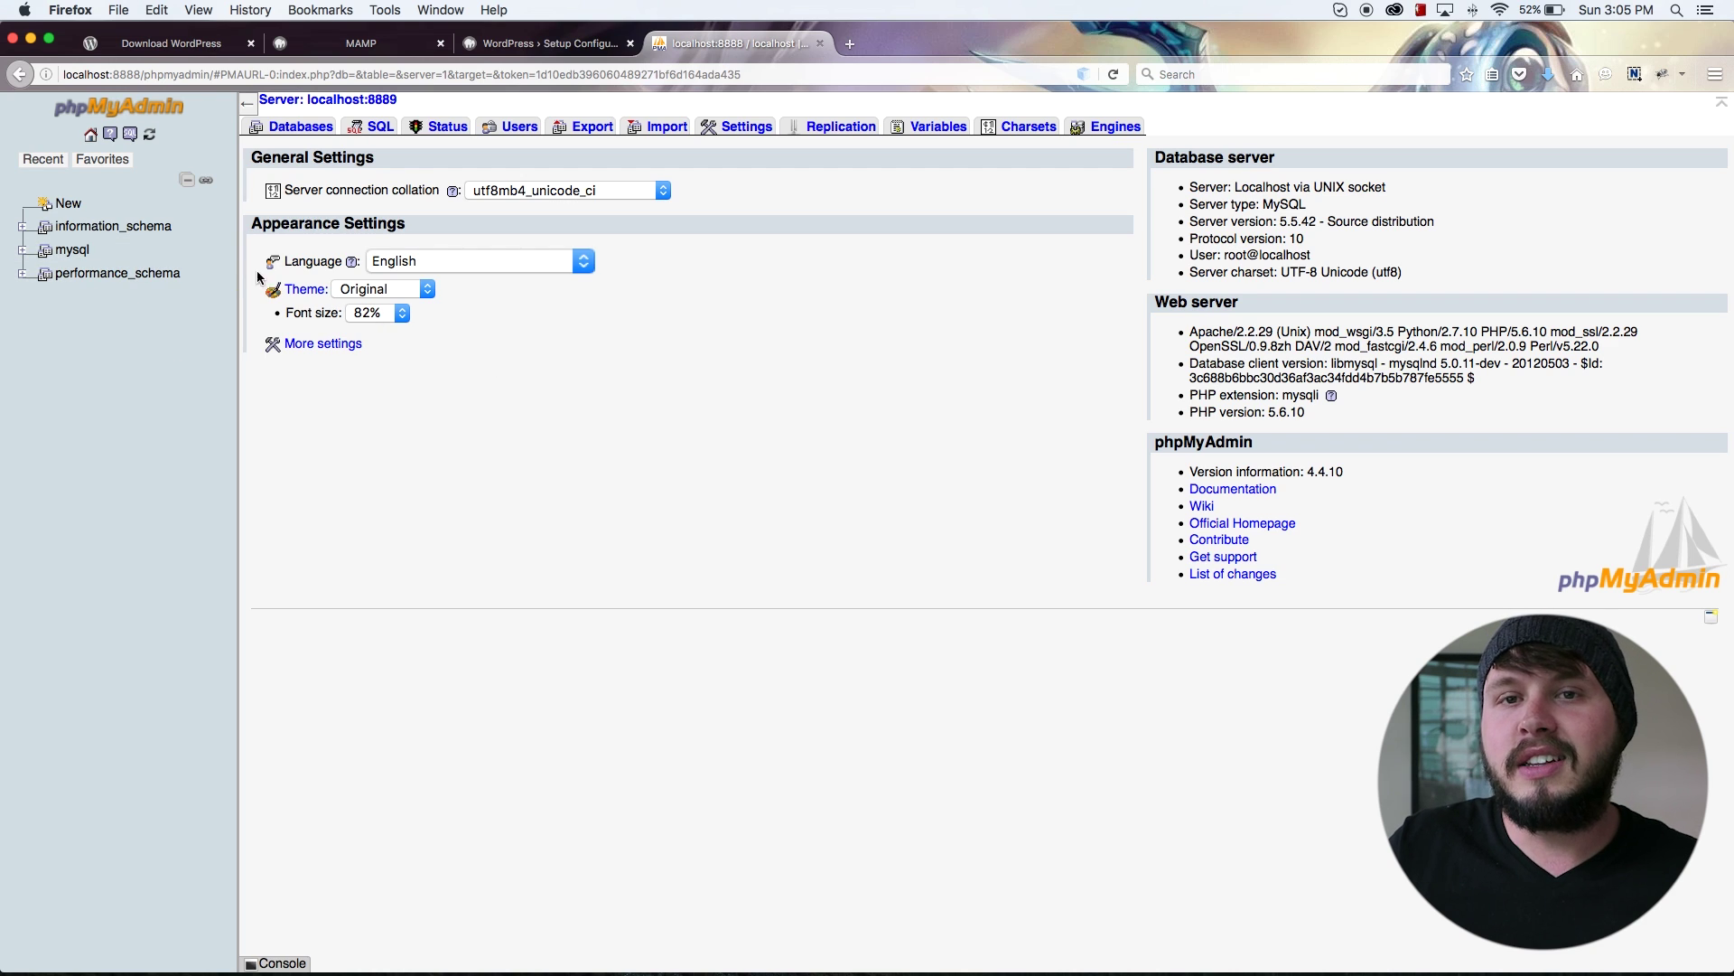
Step: Enter wp_demo as the name for a new database
click(69, 204)
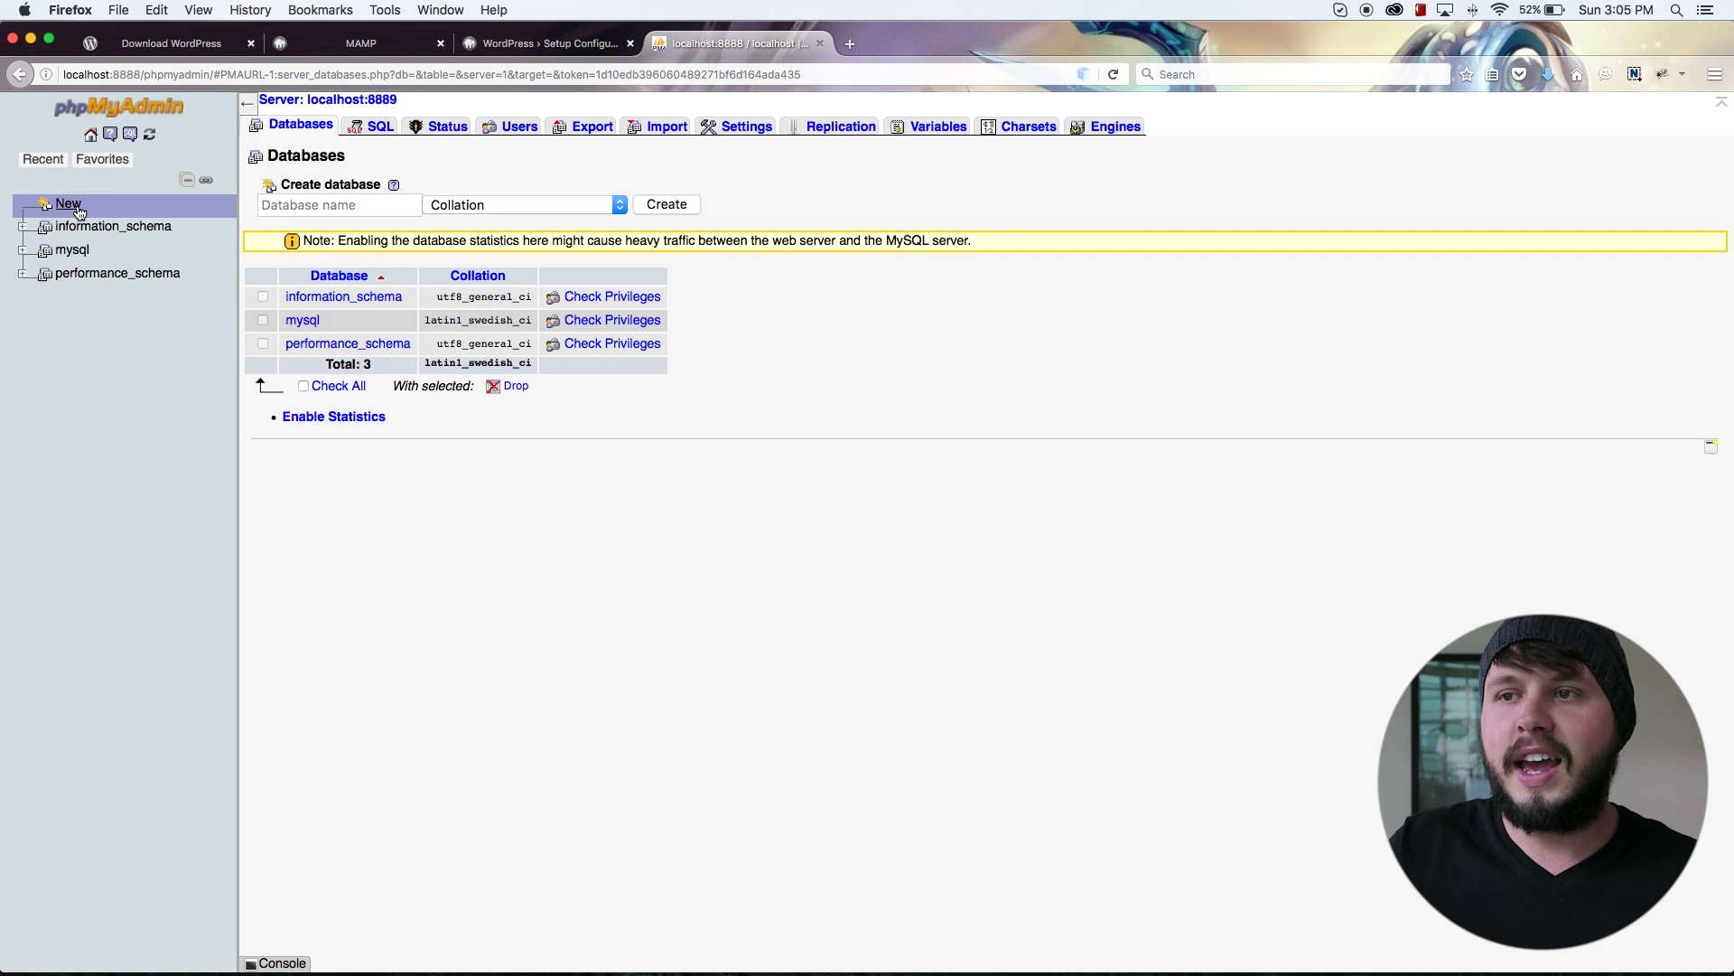
click(369, 213)
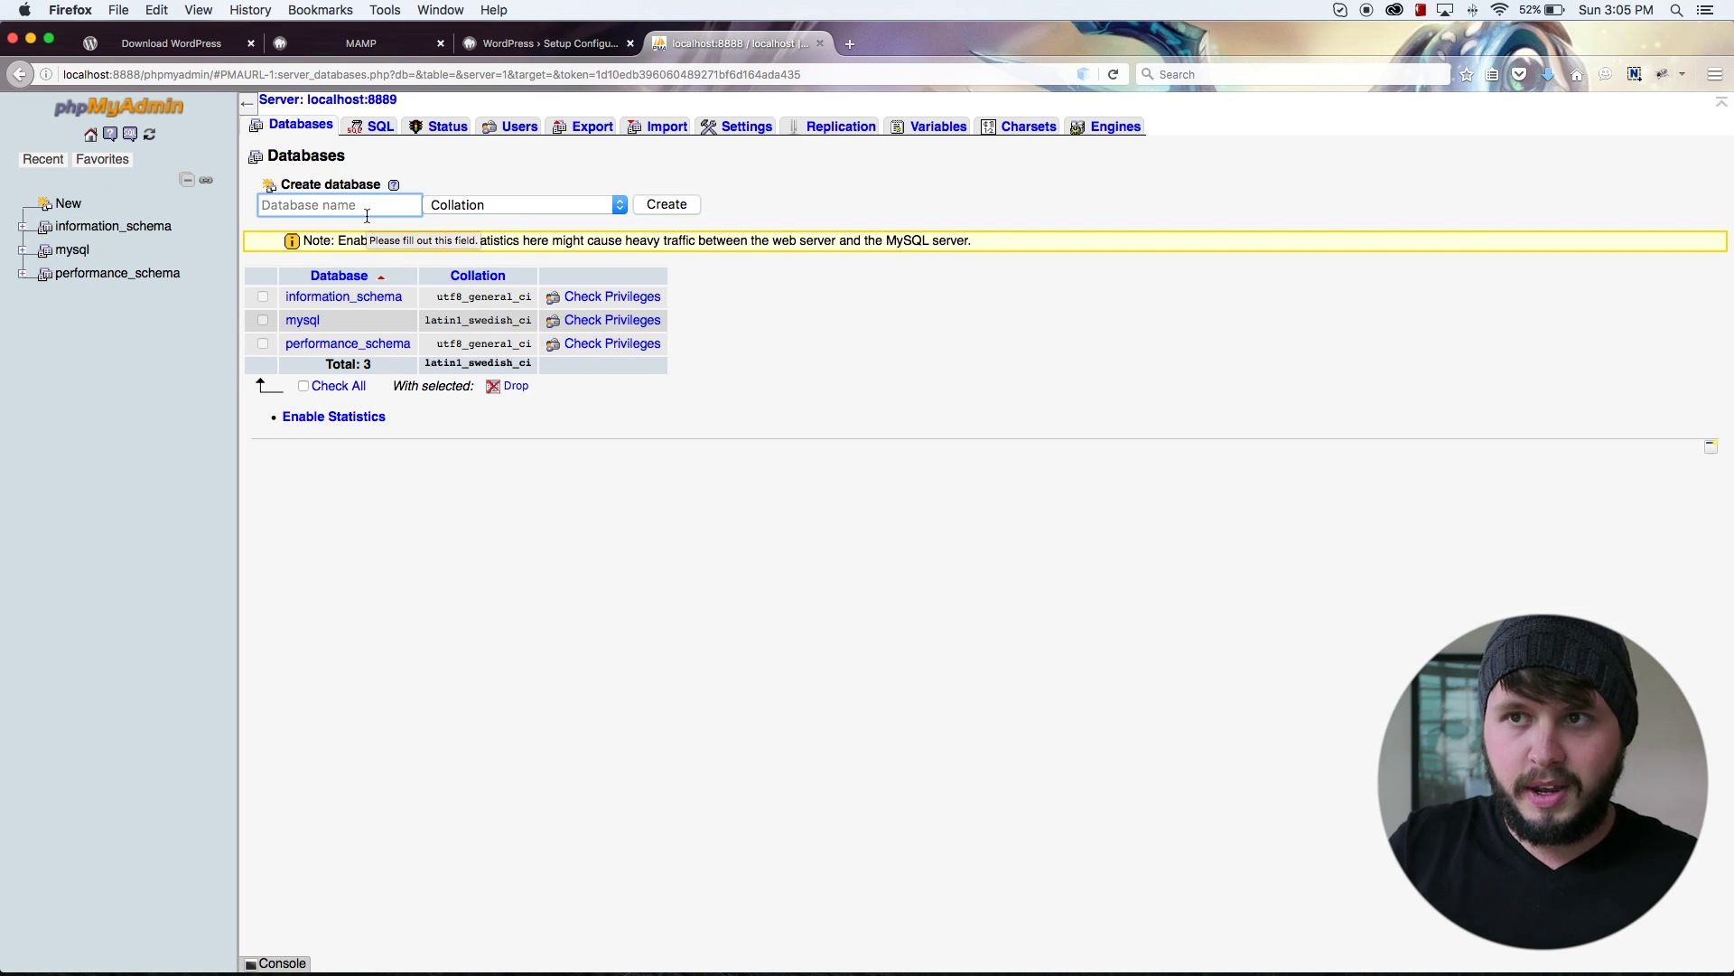
text(wp)
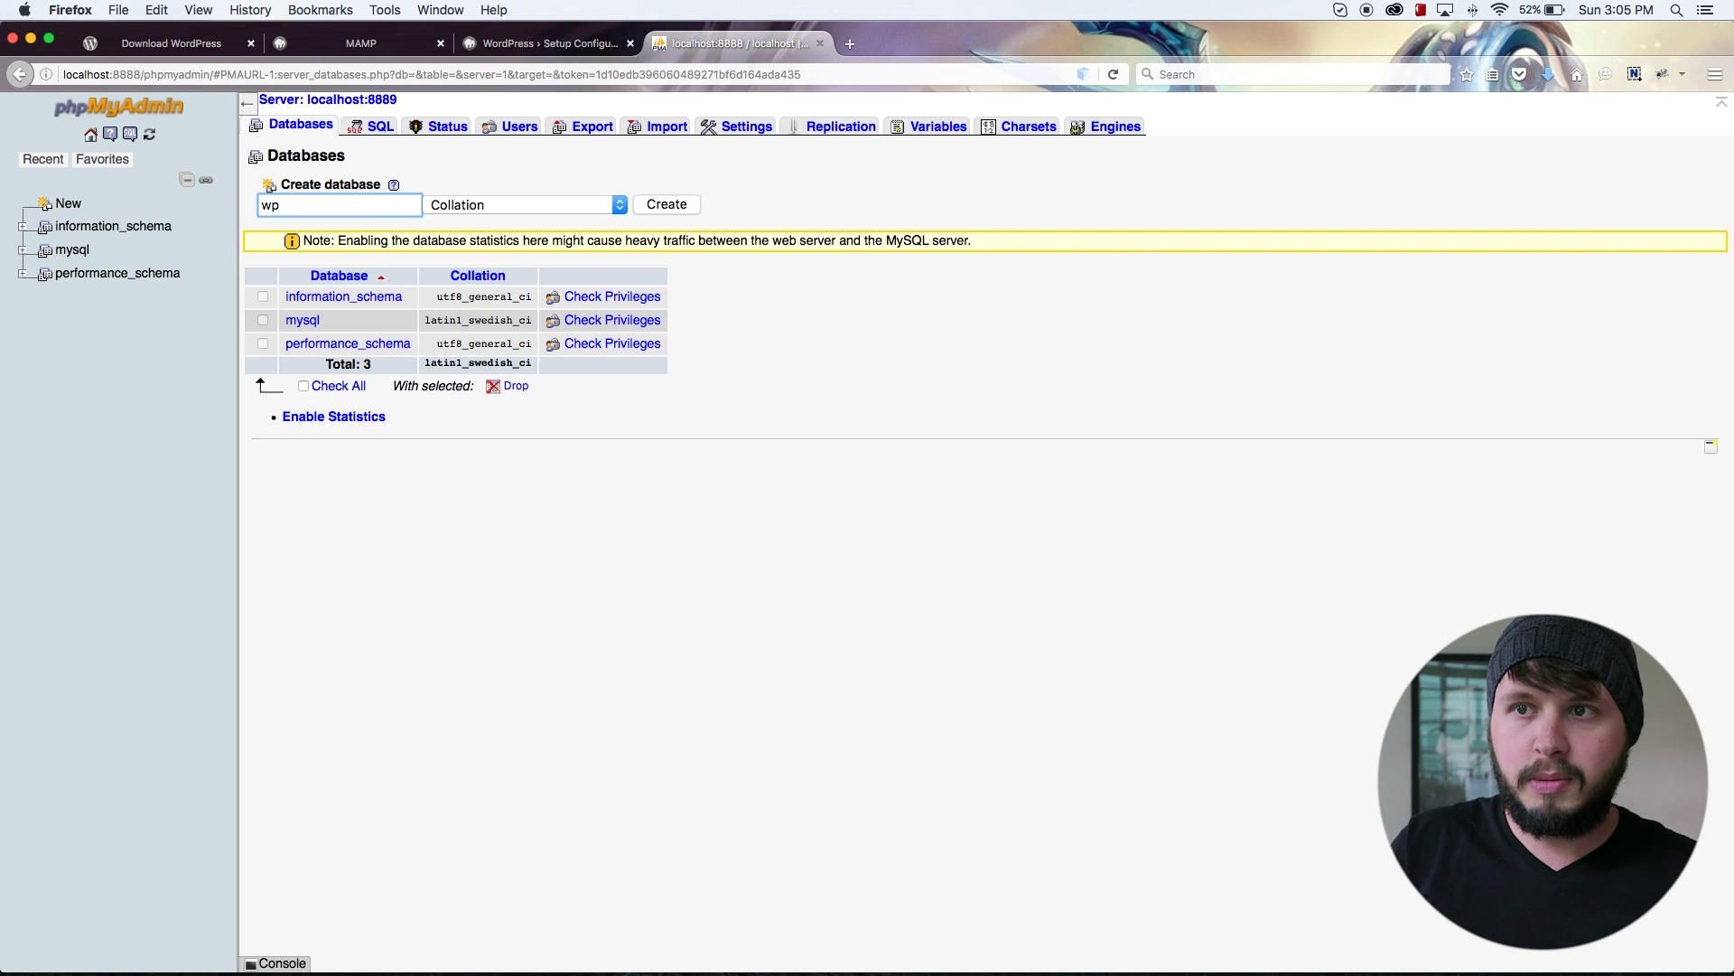
text(_demo)
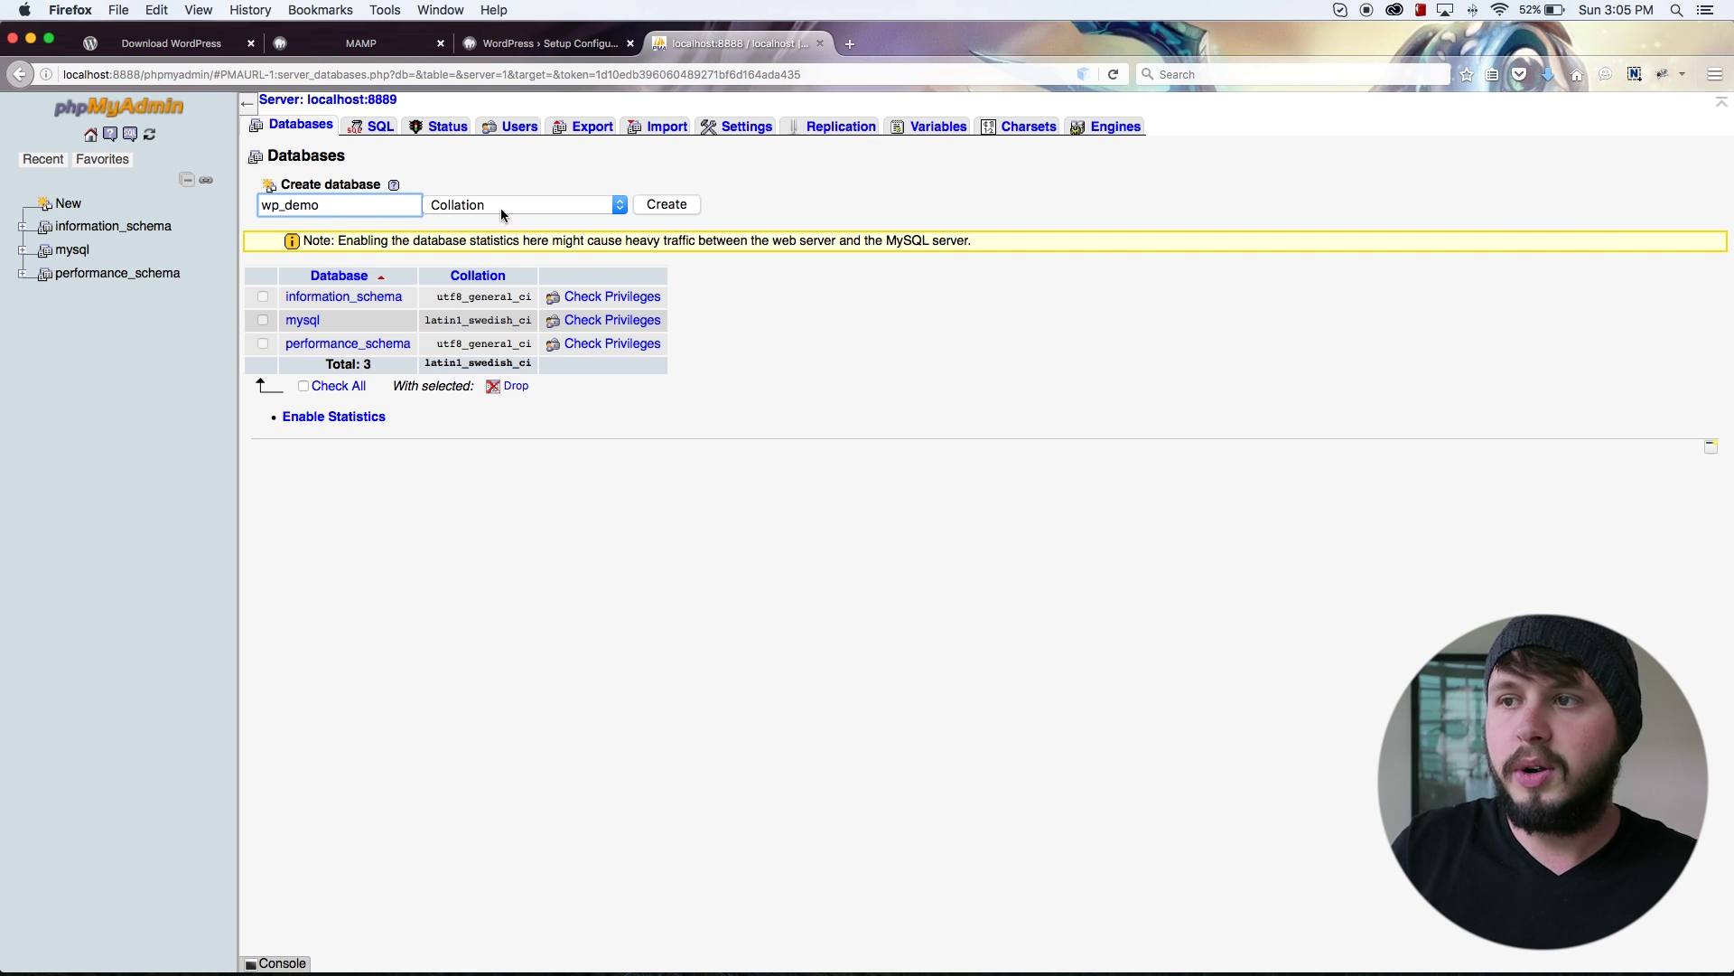
Step: Set the collation to utf8_general_ci and create the database
click(564, 213)
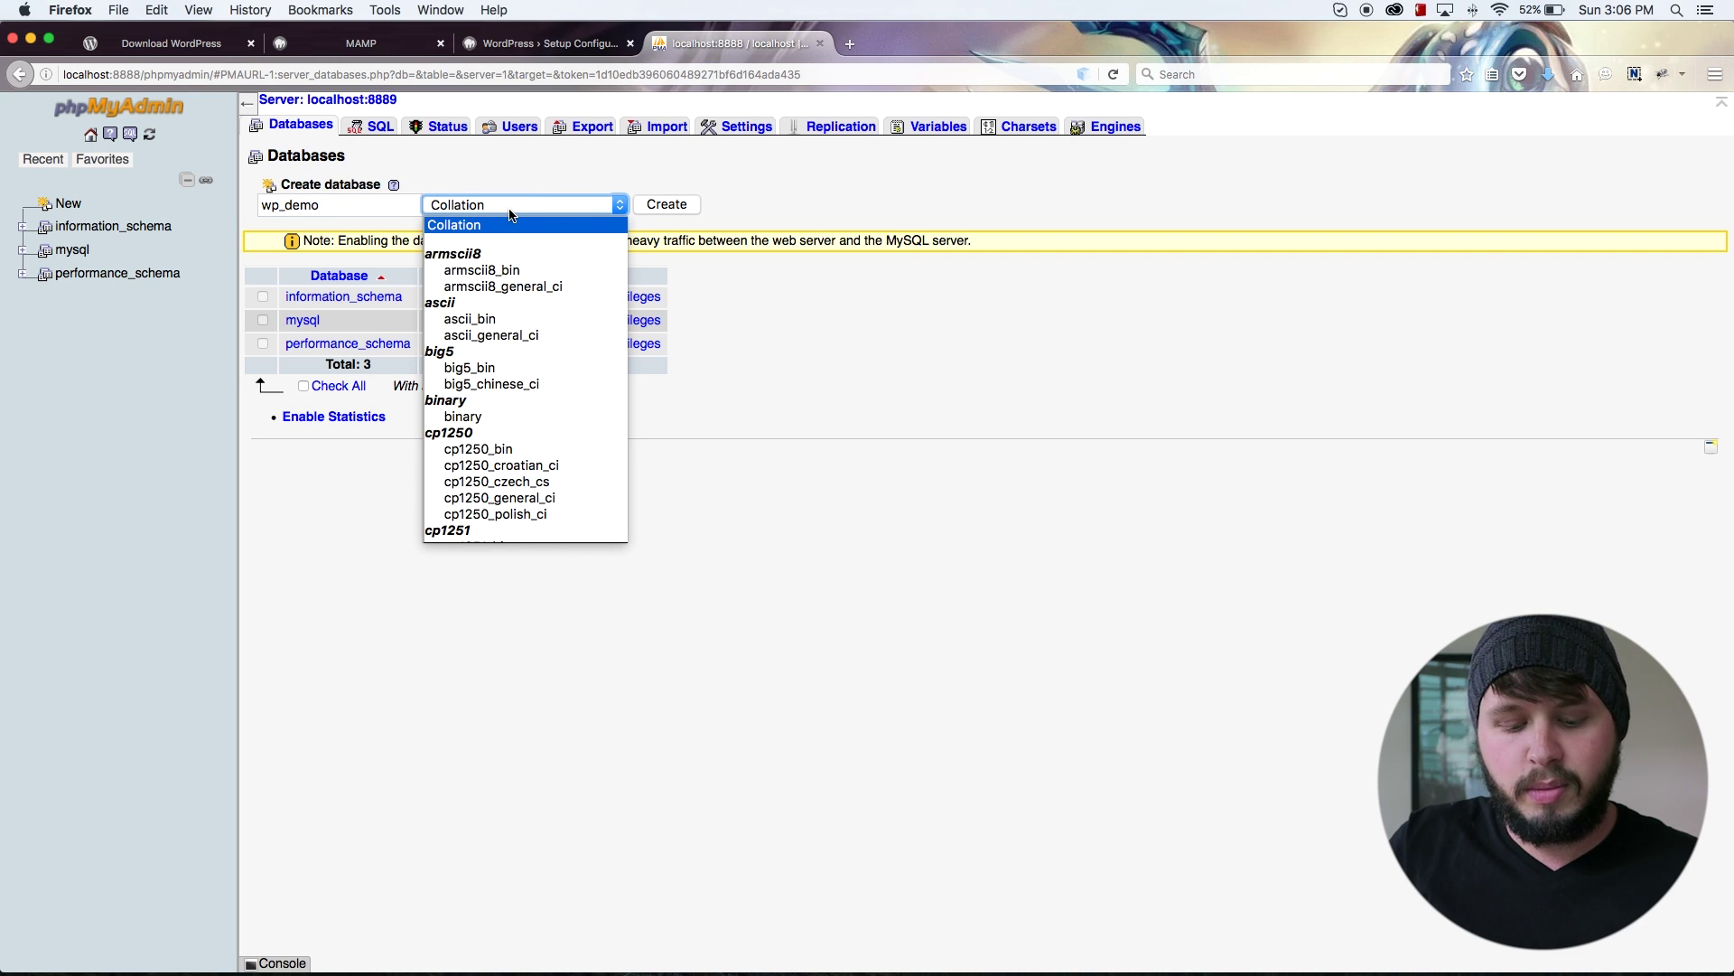
text(utf8_bin)
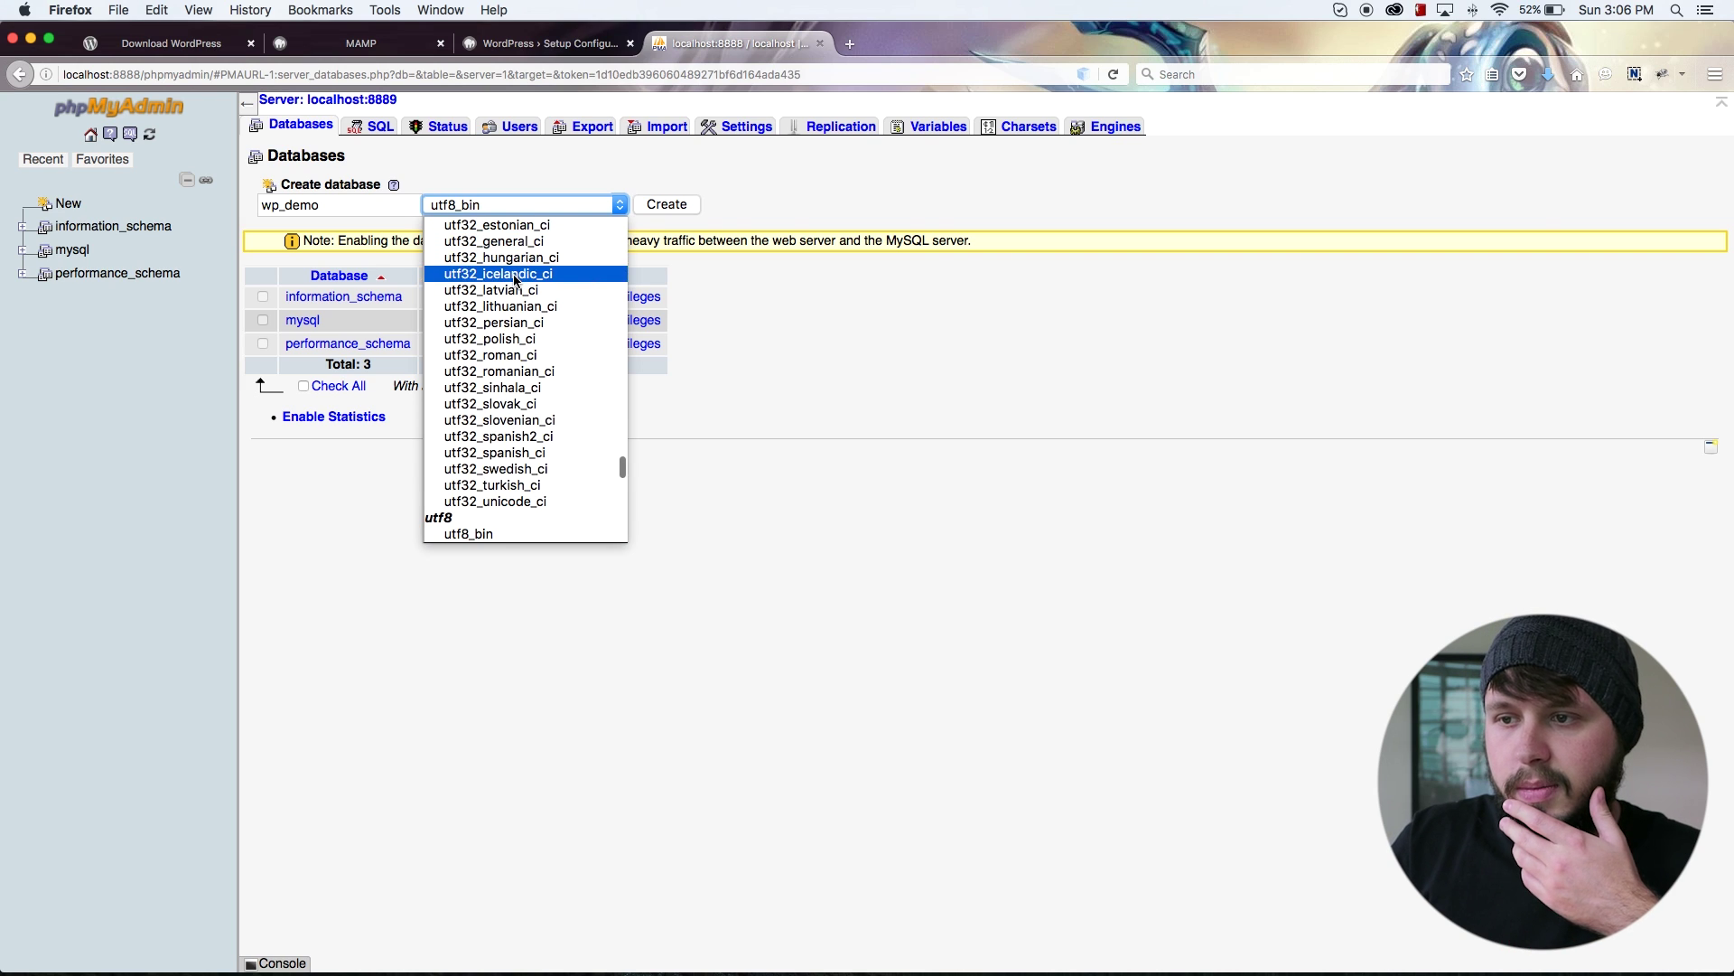
scroll(492, 291, down, 4)
scroll(493, 416, down, 2)
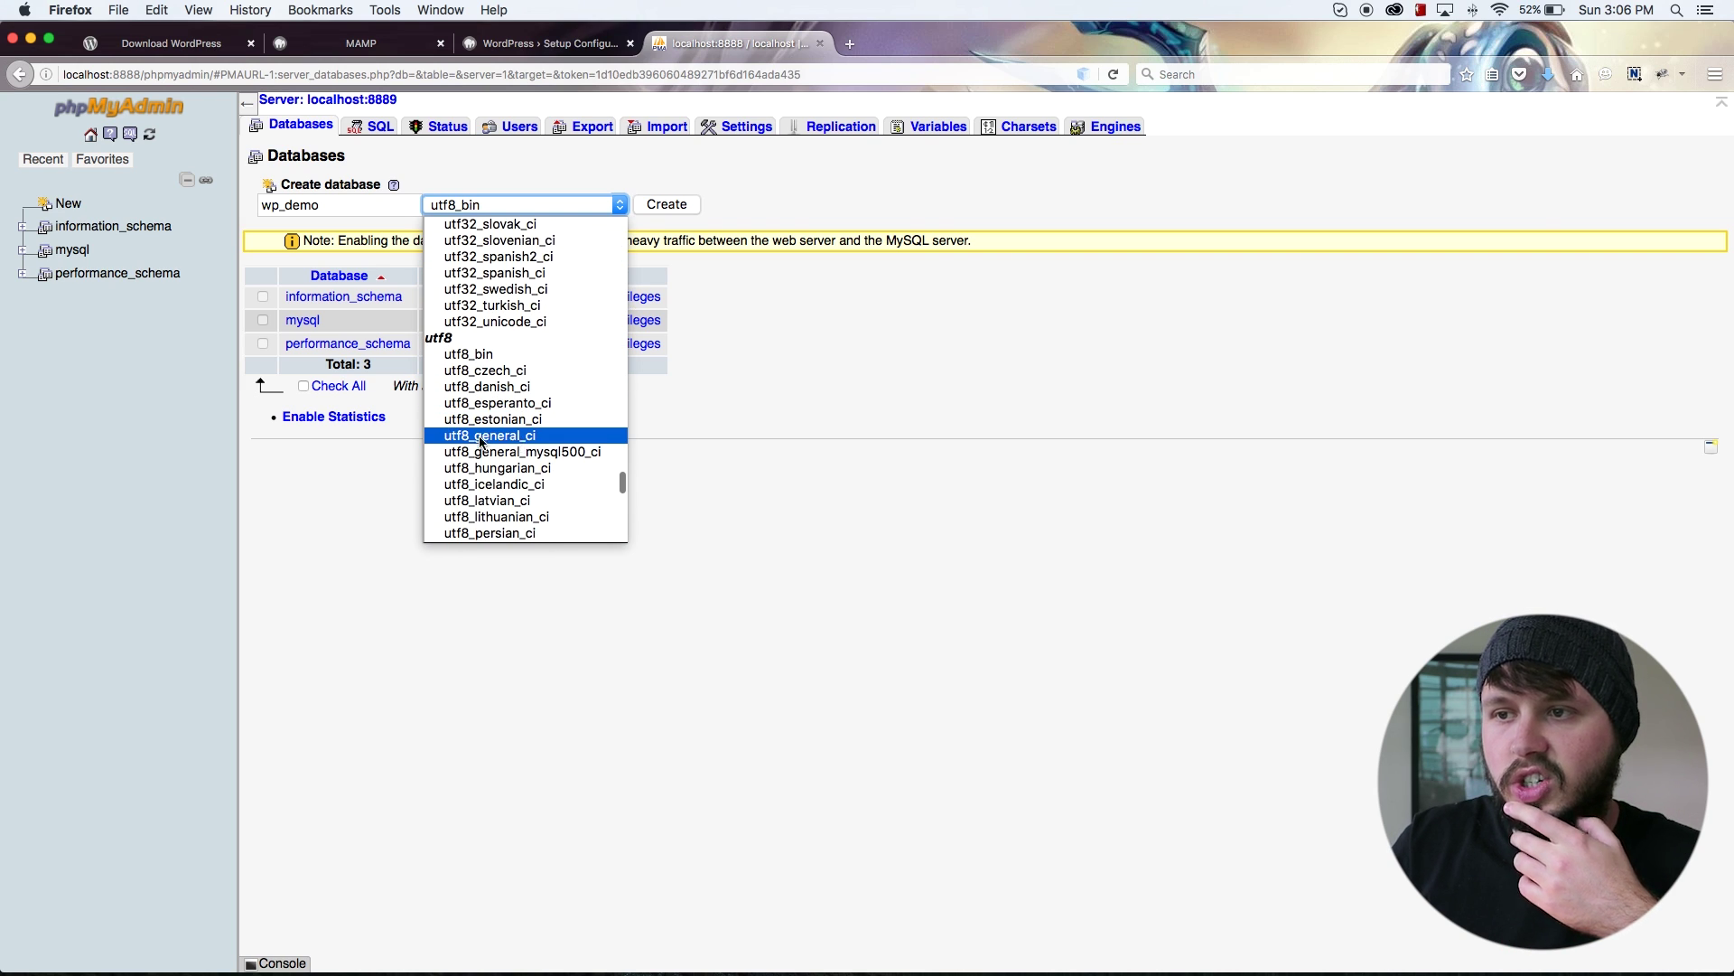
click(505, 437)
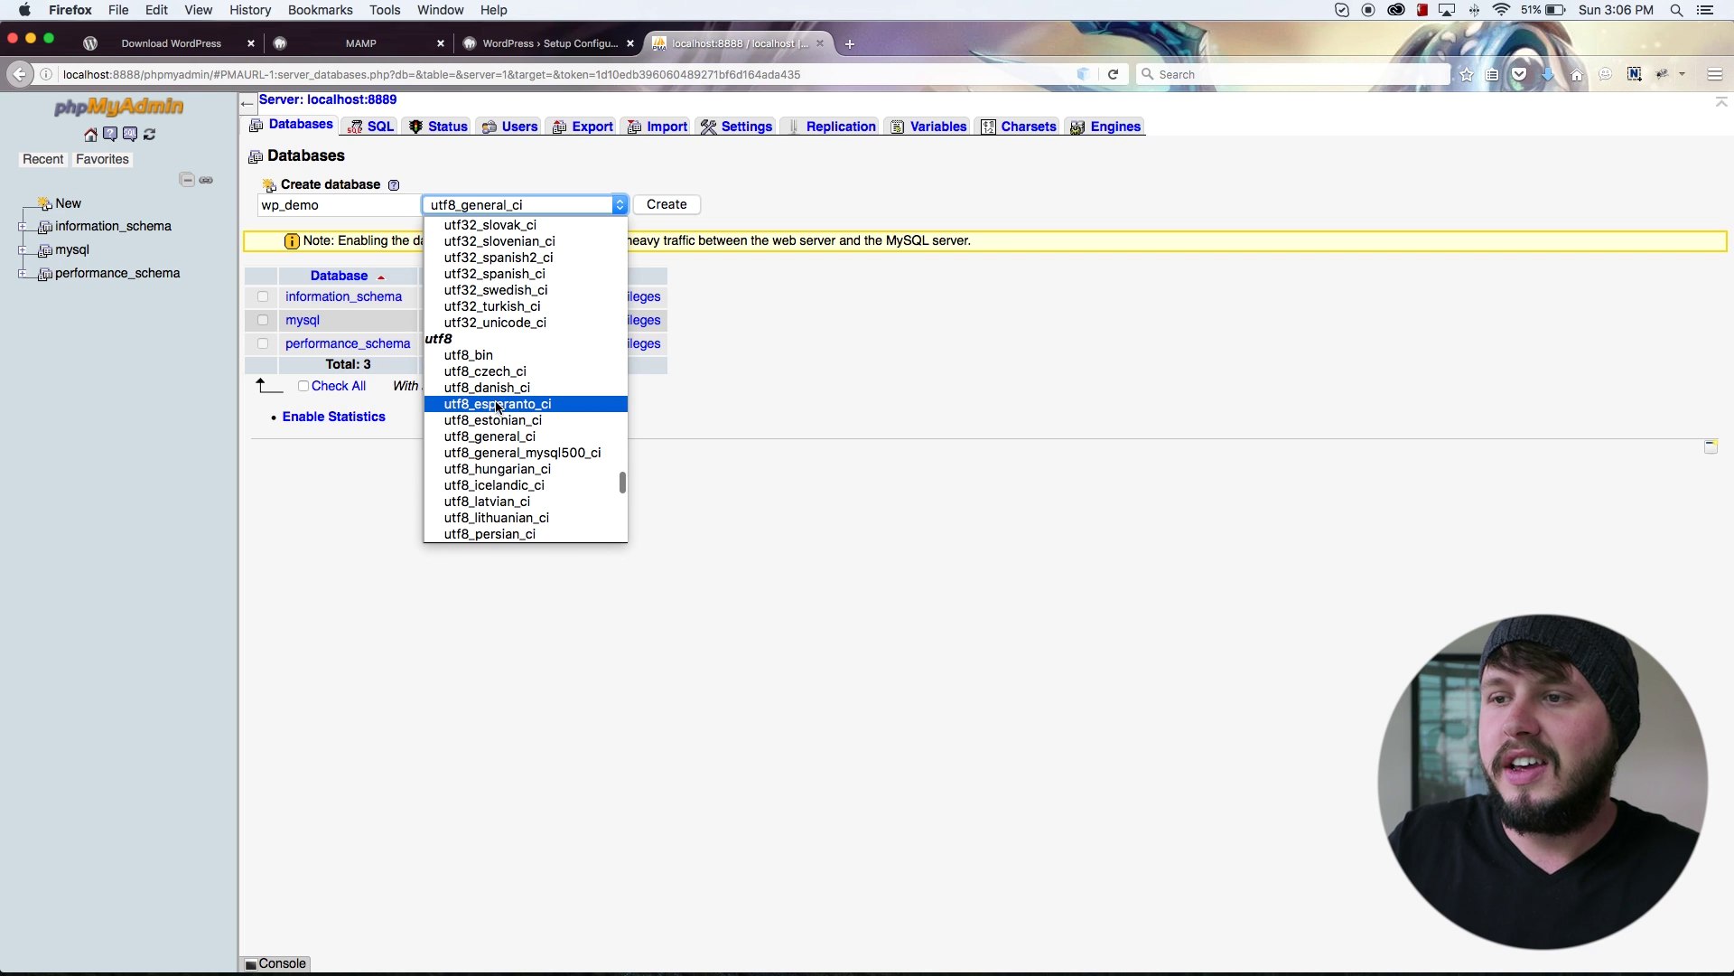
key(Down)
key(Down)
key(Down)
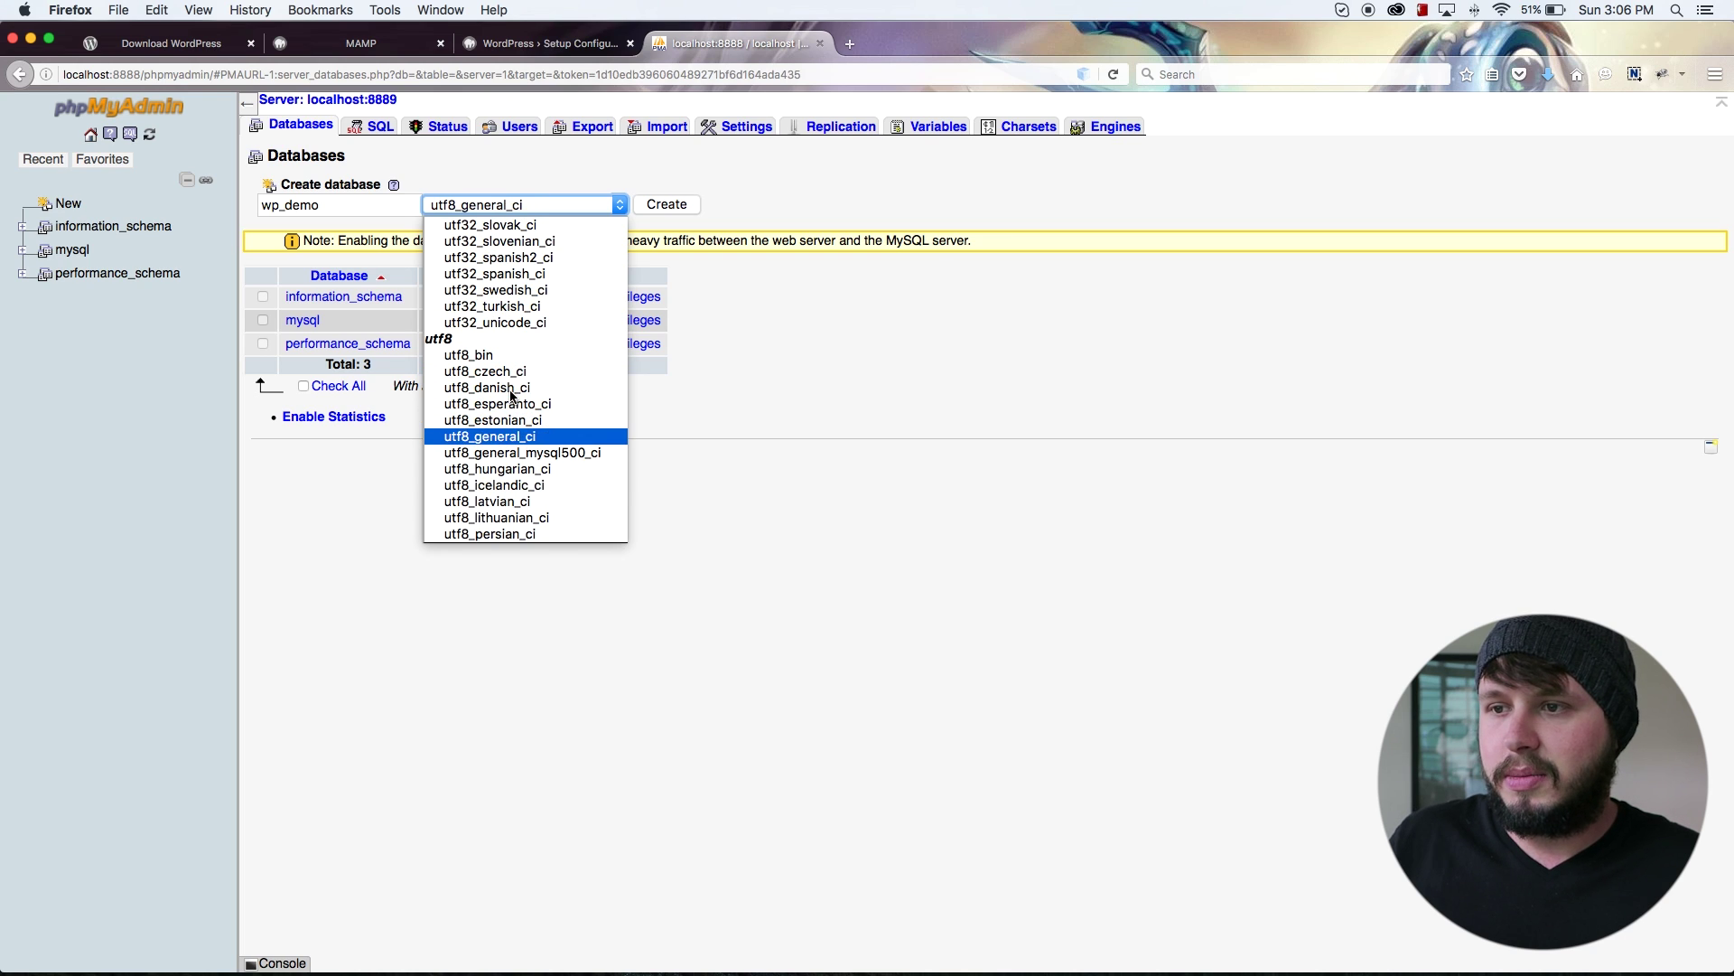
key(Return)
click(684, 204)
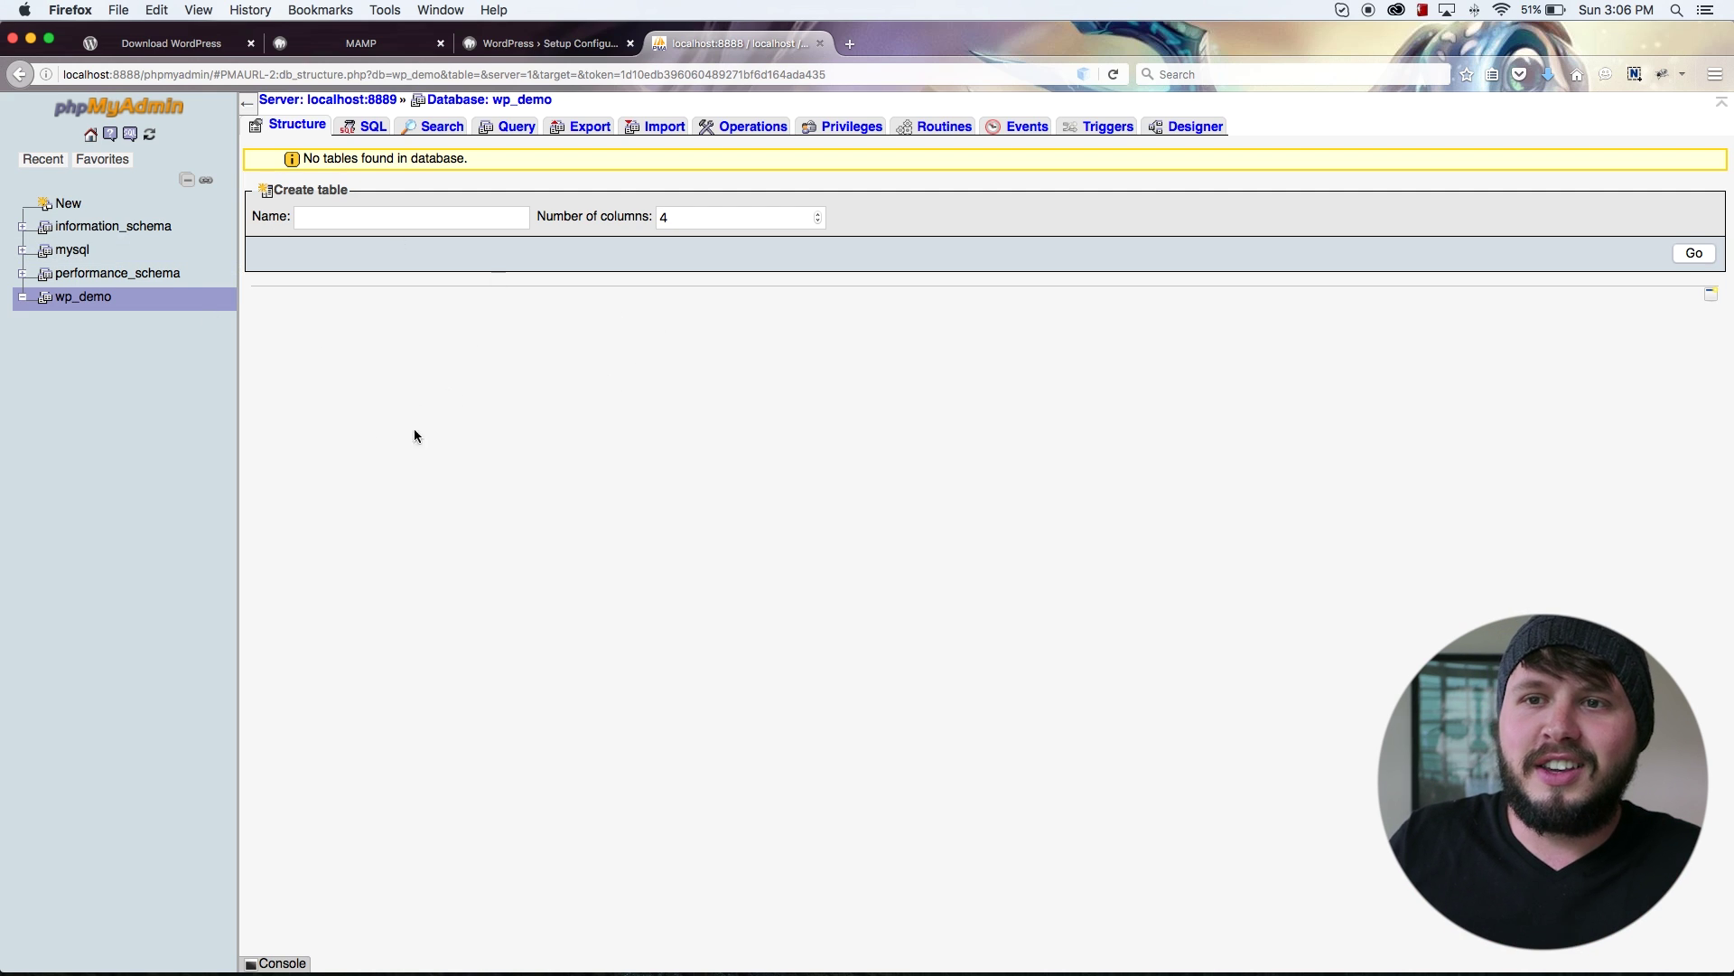
Step: Start WordPress's database connection step and look over the default database name field
click(518, 46)
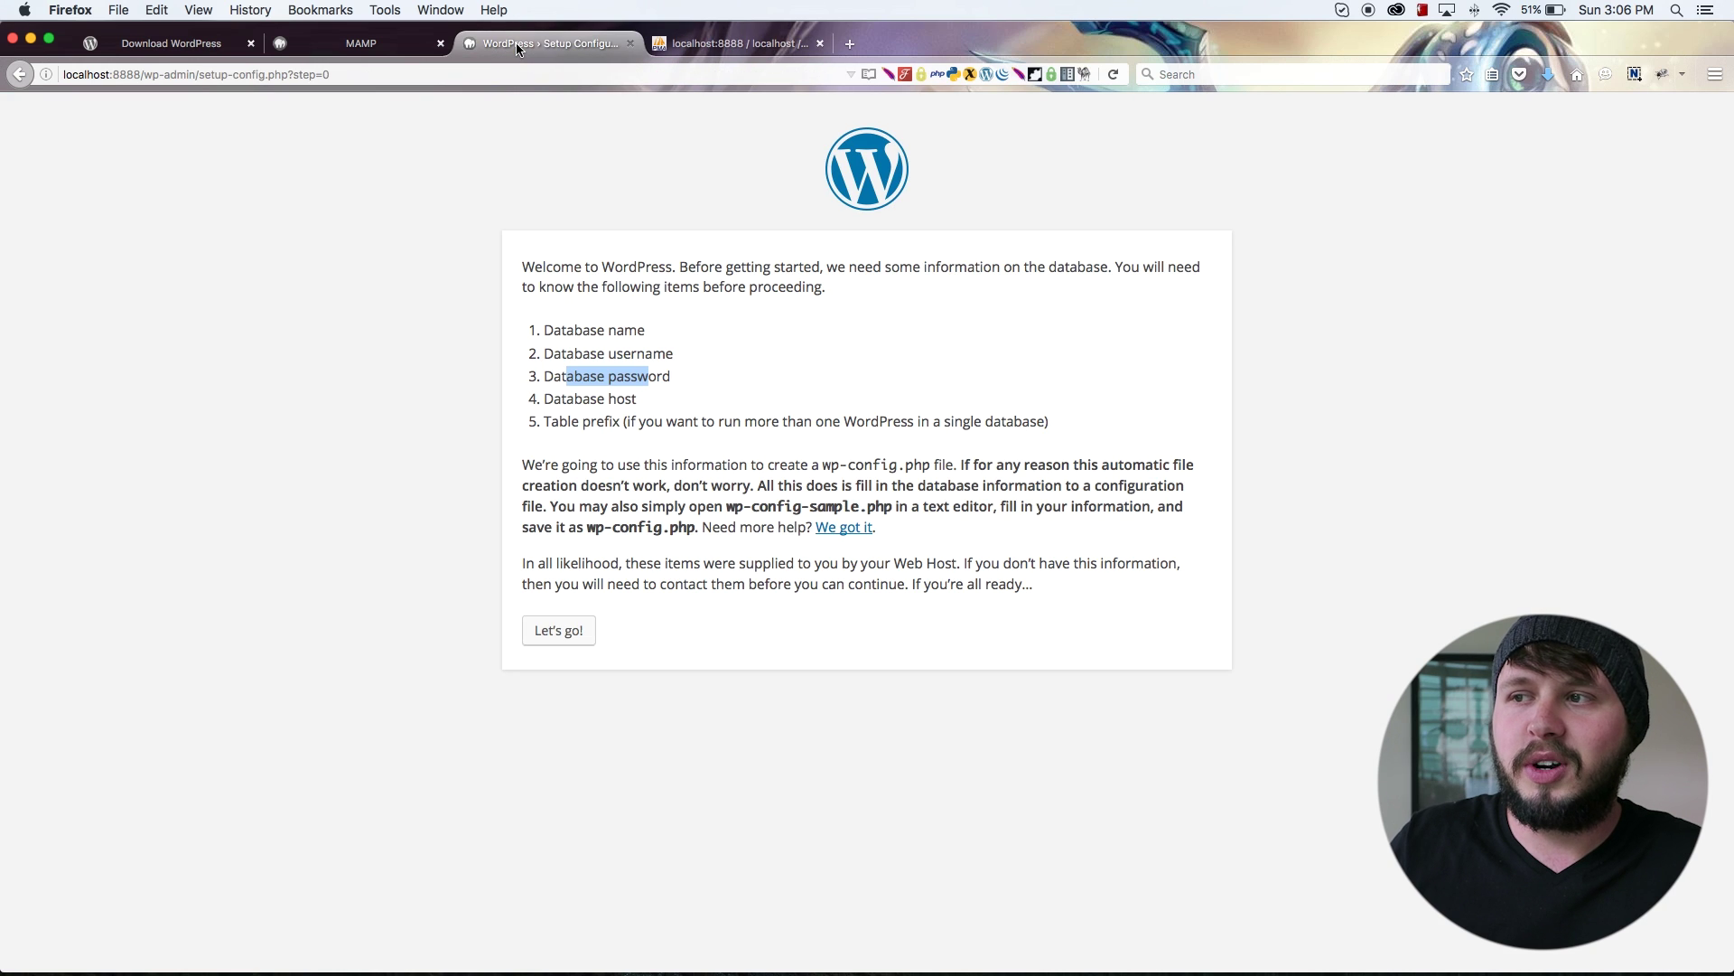
click(561, 630)
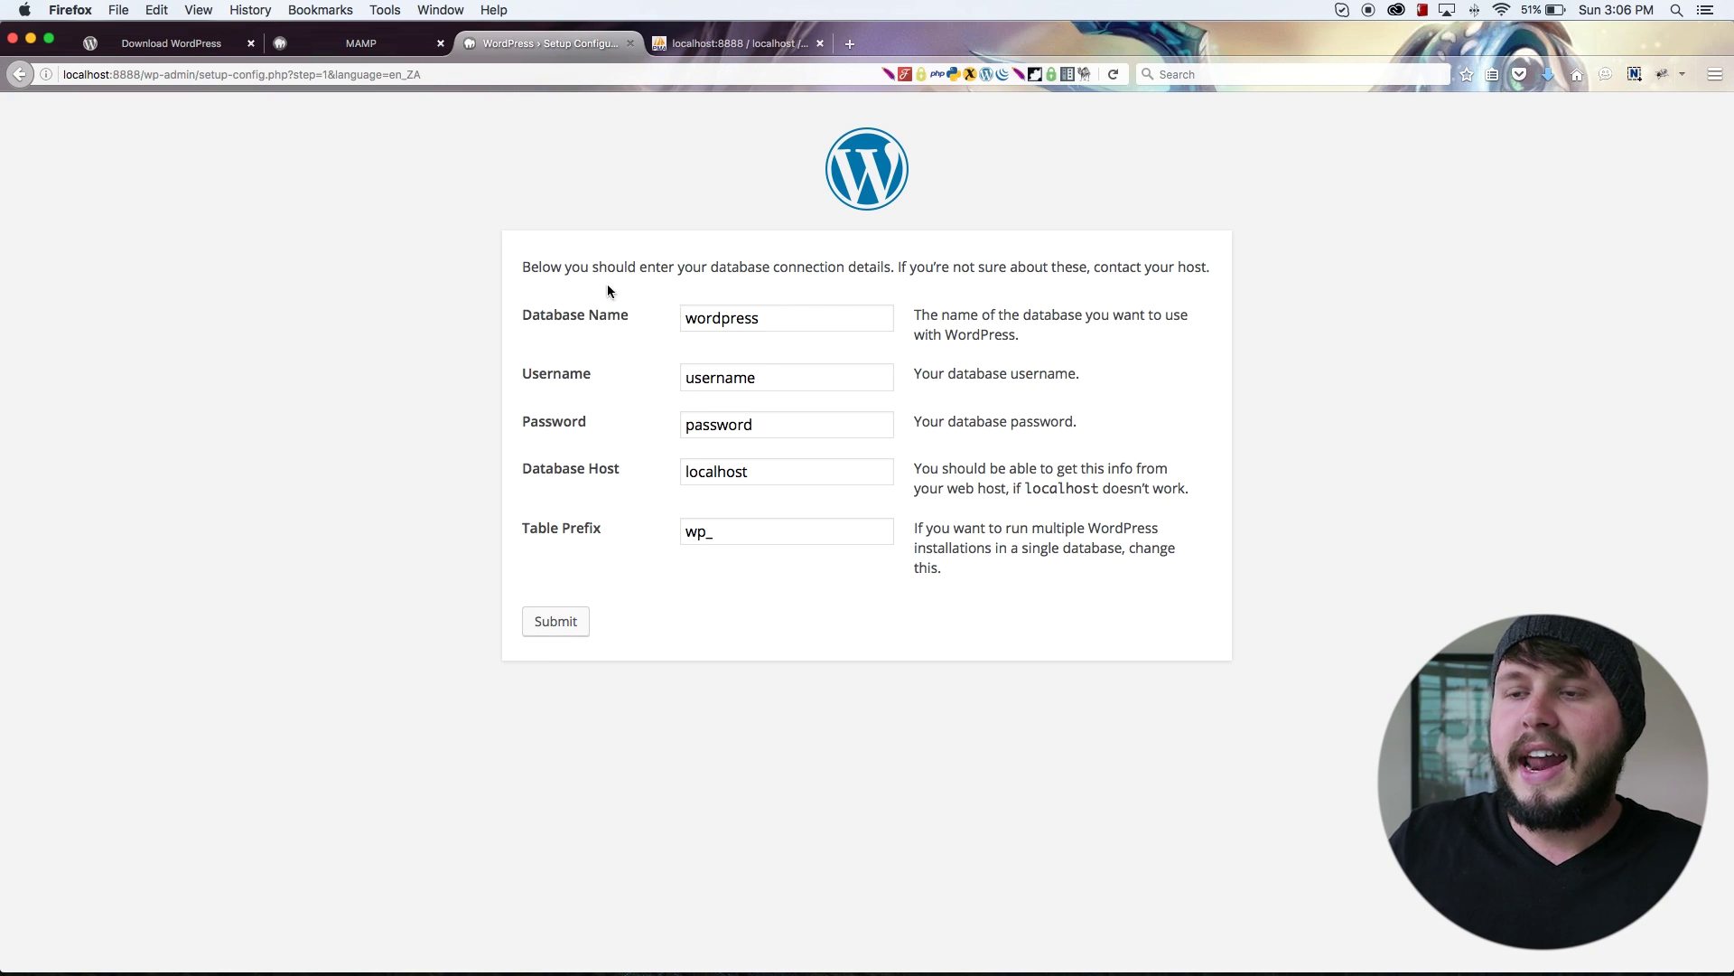
double_click(790, 321)
key(Tab)
click(767, 442)
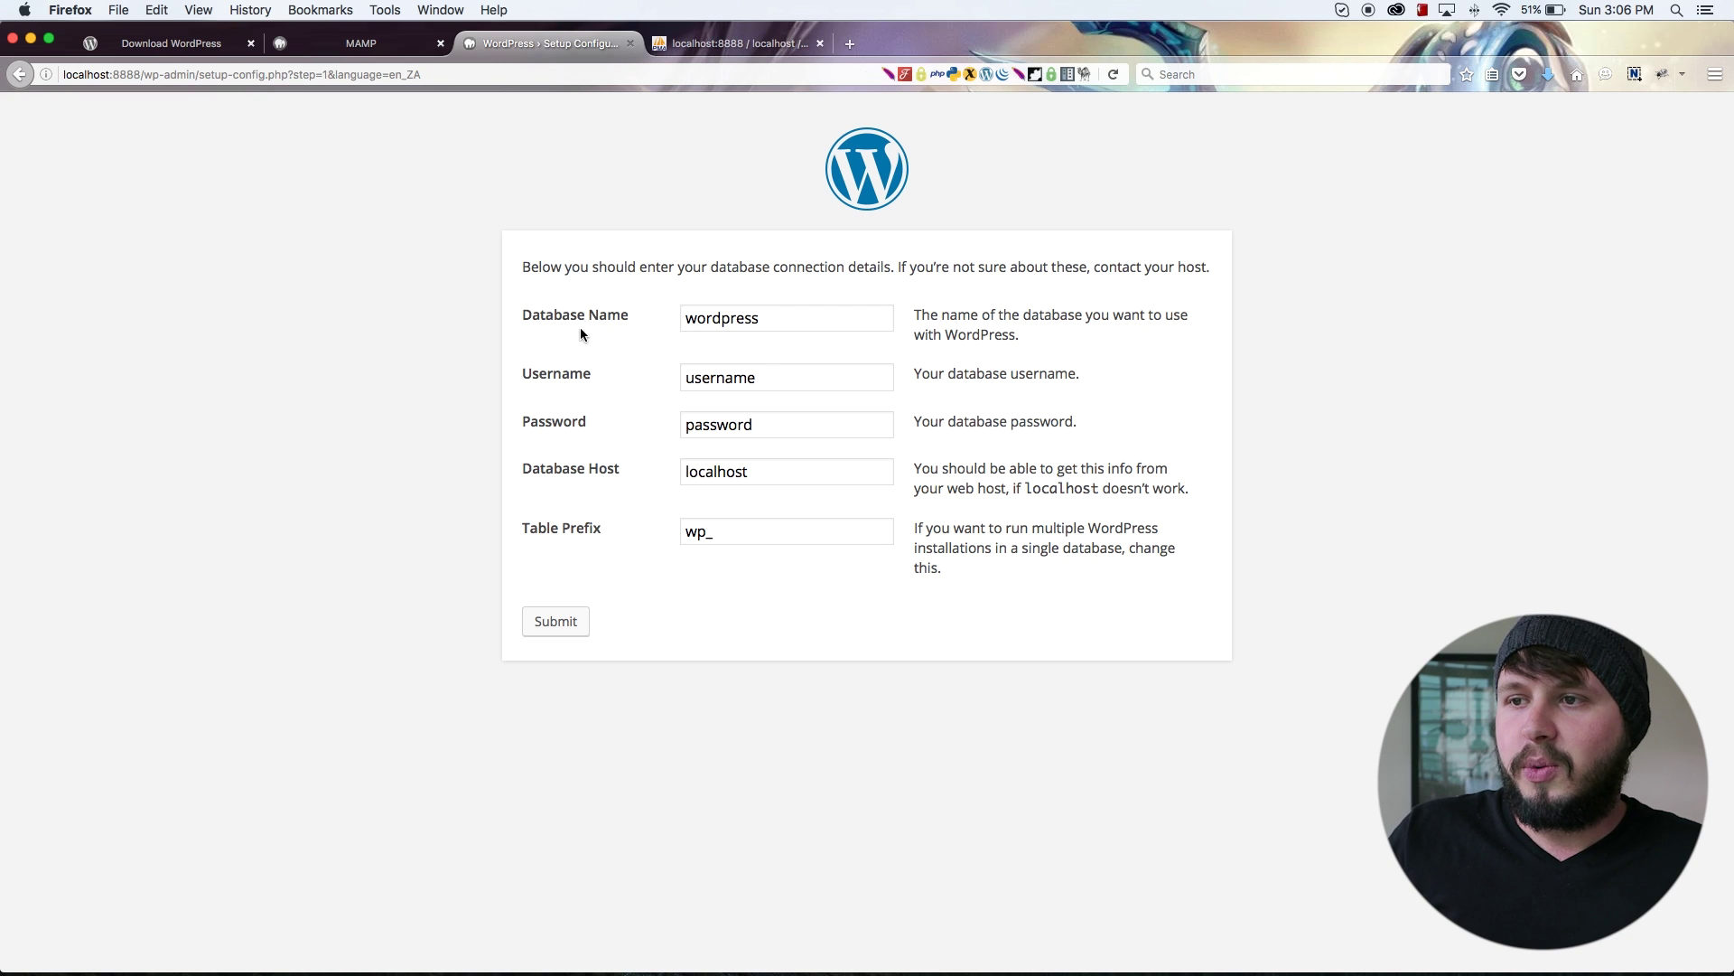
Step: Copy the wp_demo name from phpMyAdmin's sidebar and paste it over the default Database Name
click(716, 45)
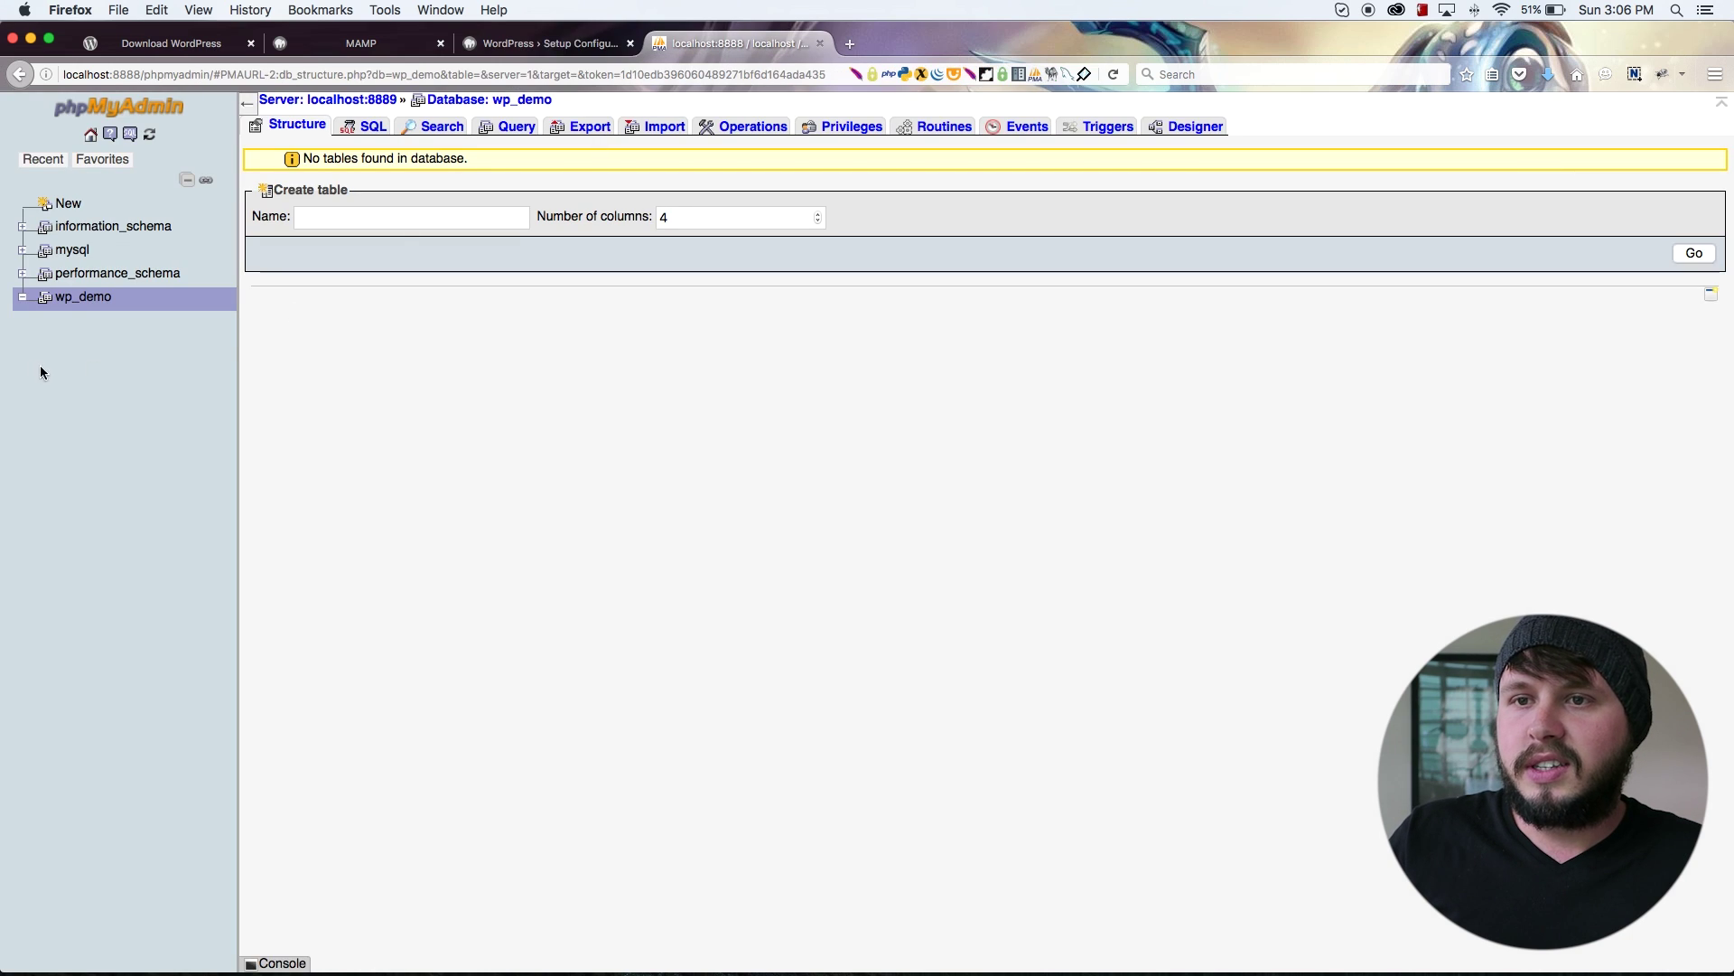
drag(110, 303, 59, 300)
right_click(65, 307)
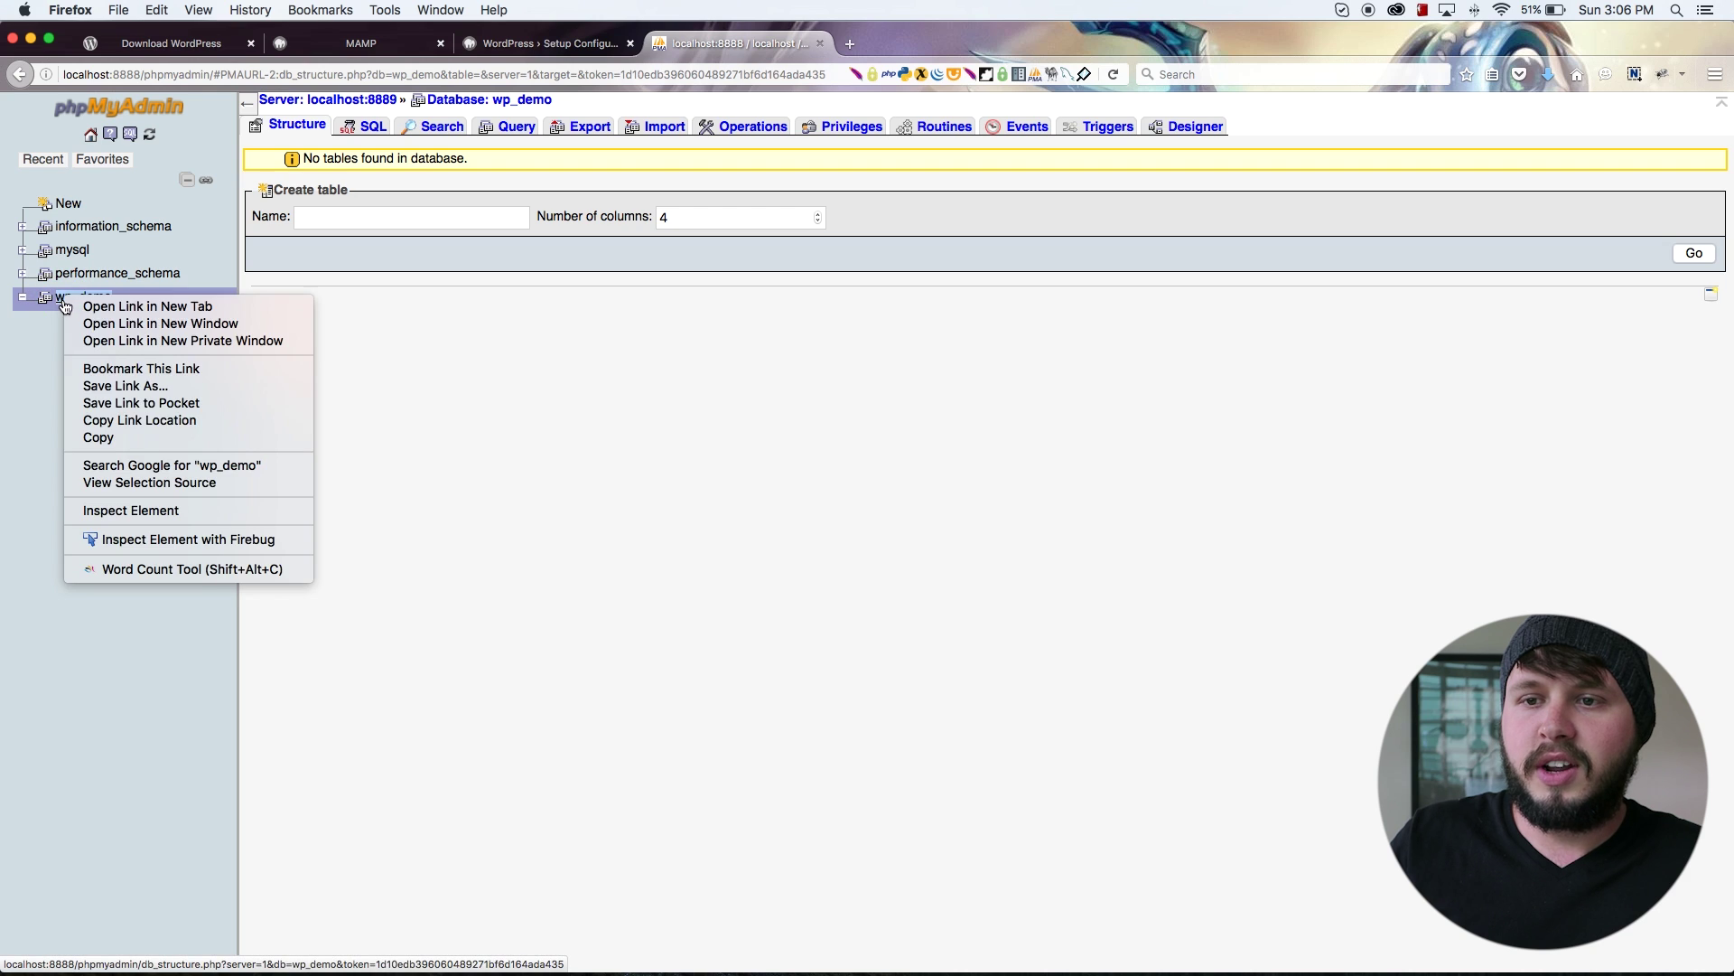
click(99, 437)
click(576, 50)
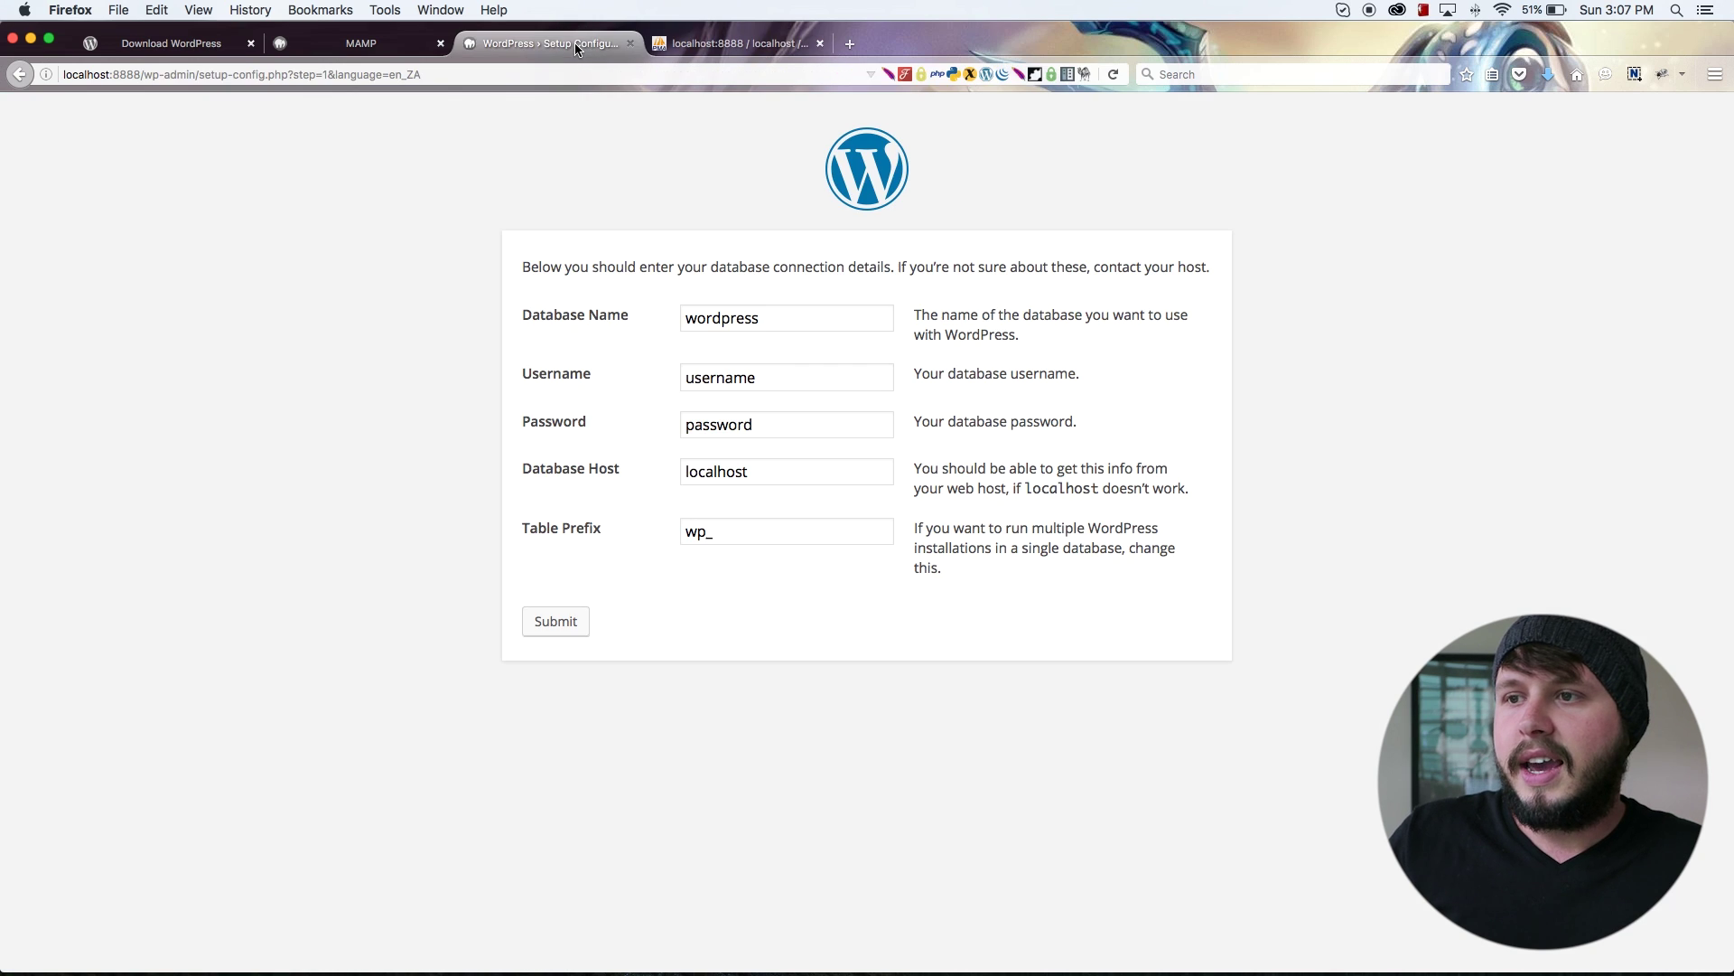
double_click(753, 330)
key(super+v)
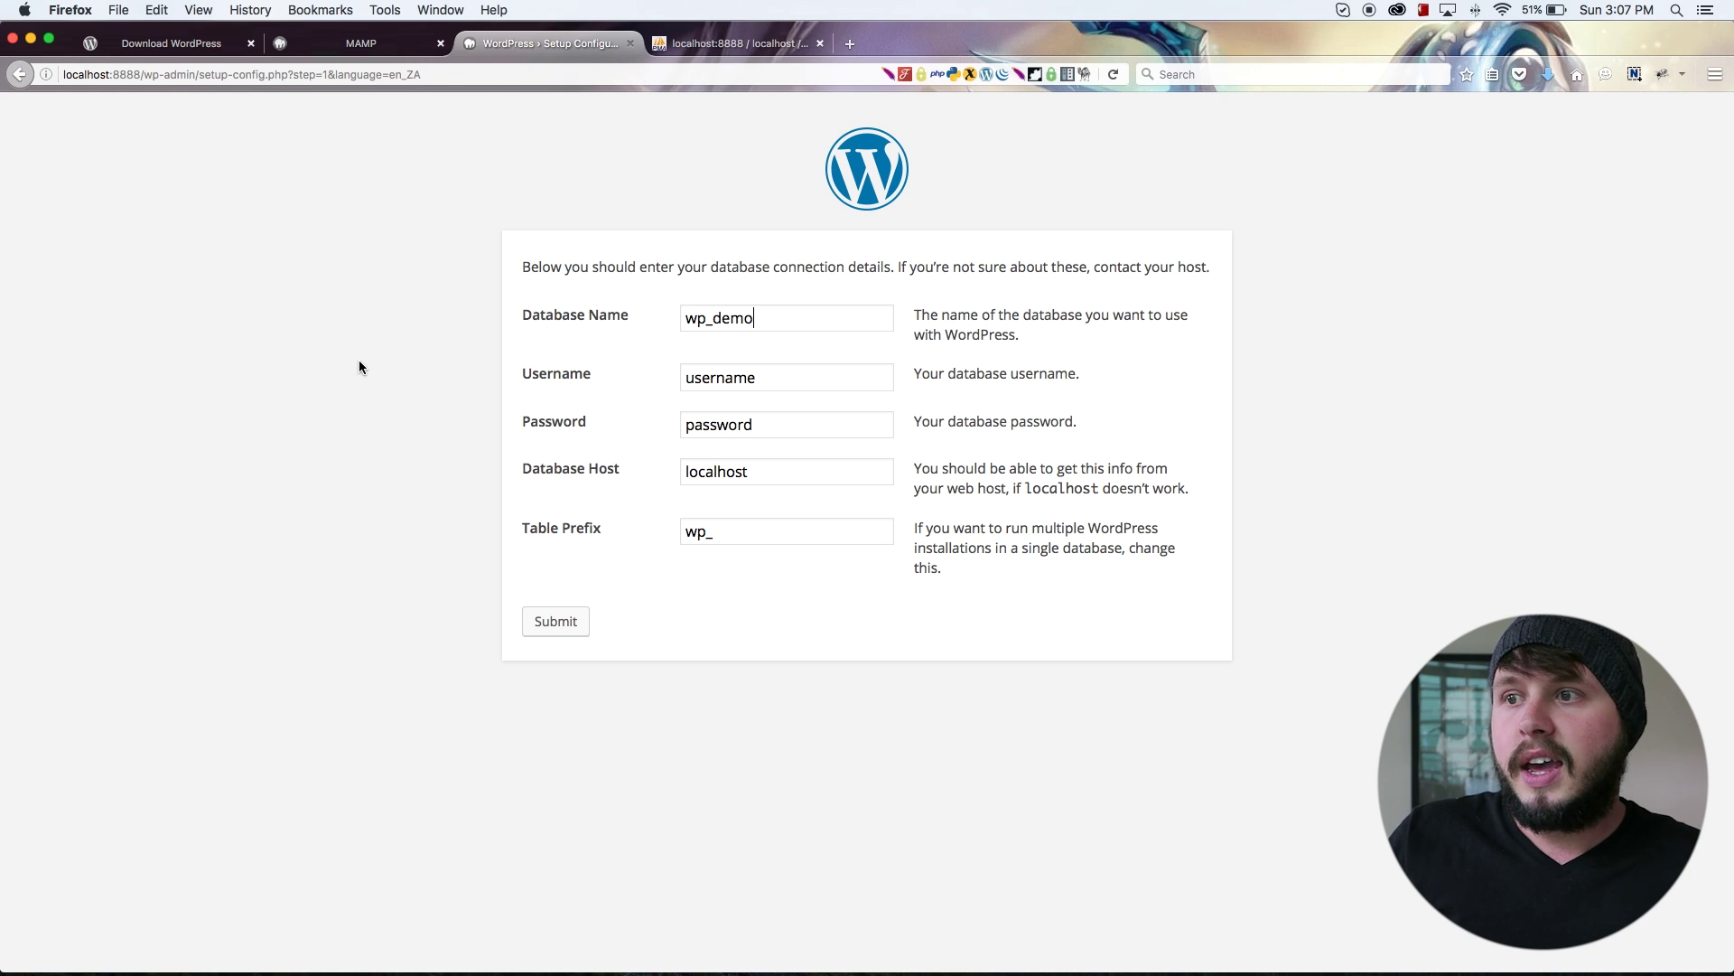
Step: Find the MySQL user and password in the MySQL section of MAMP's start page
double_click(737, 383)
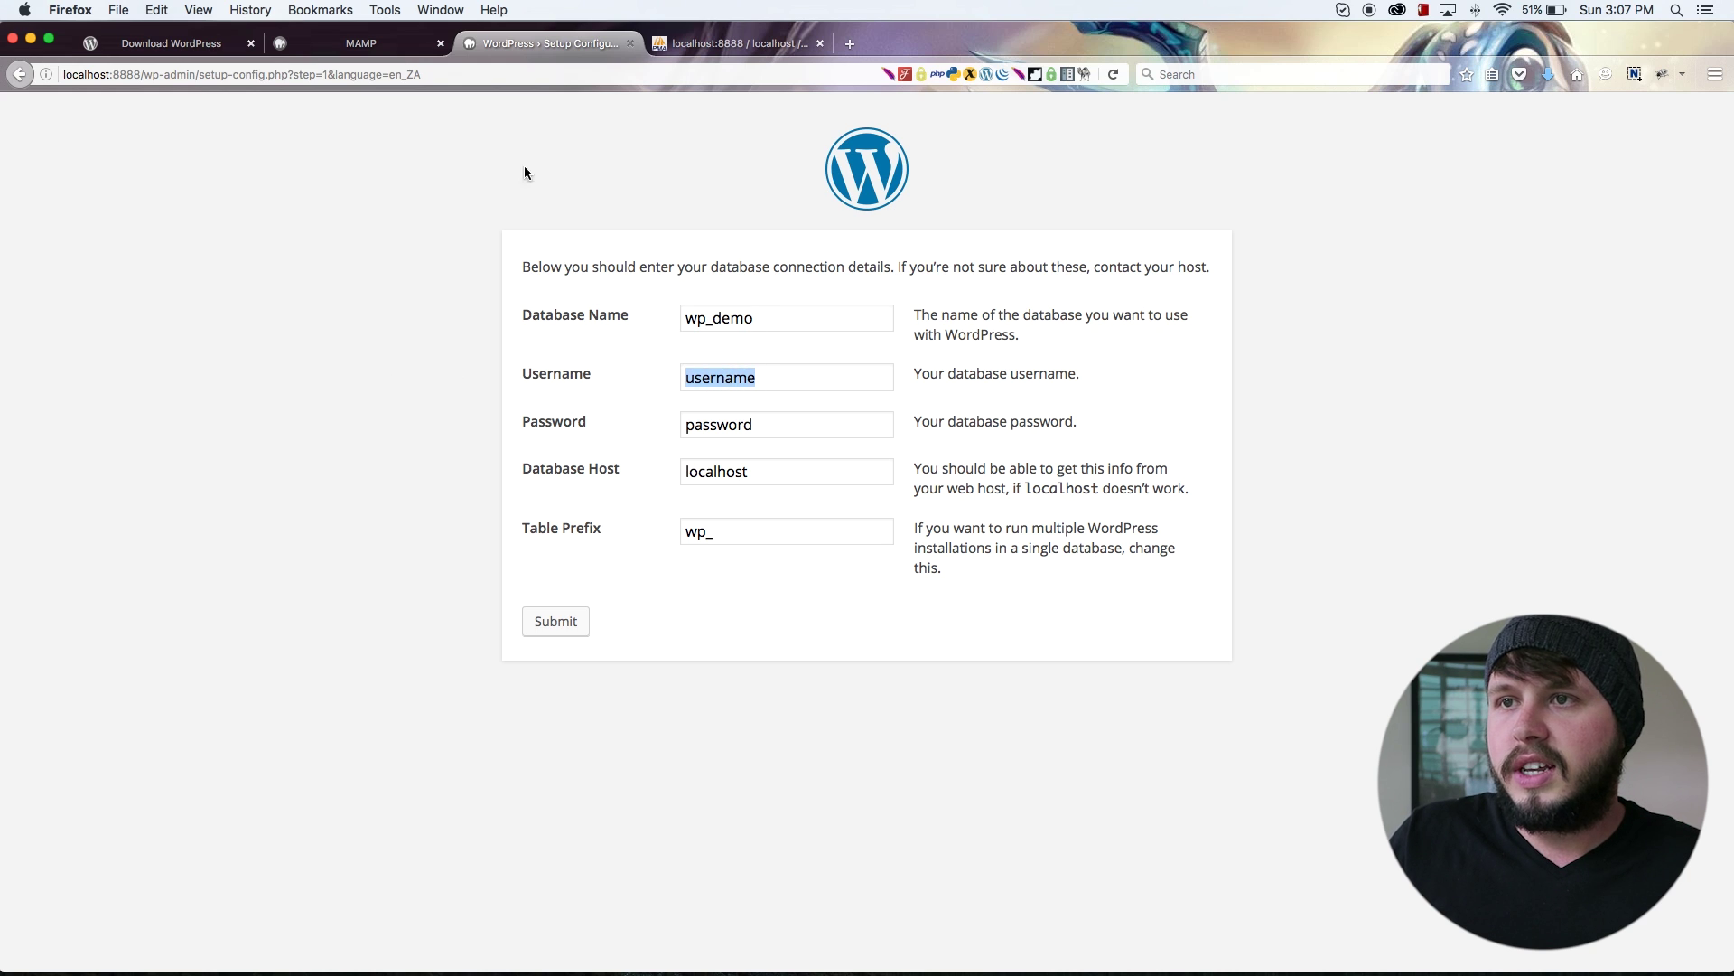
click(363, 43)
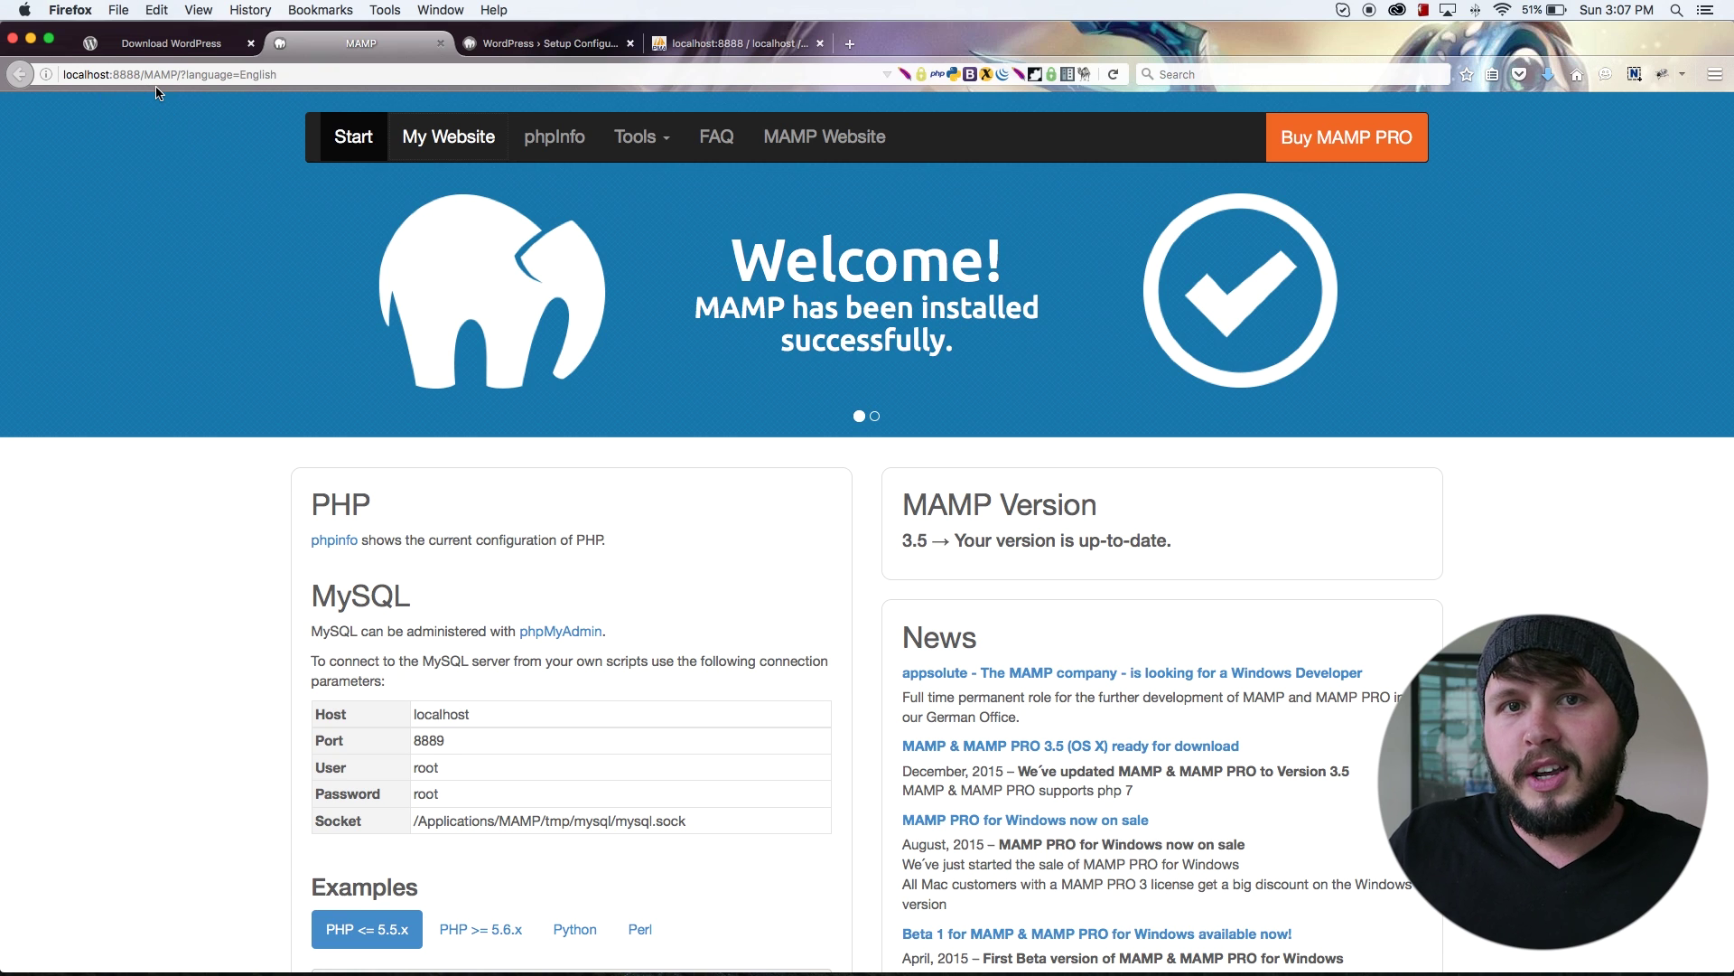
scroll(407, 311, down, 5)
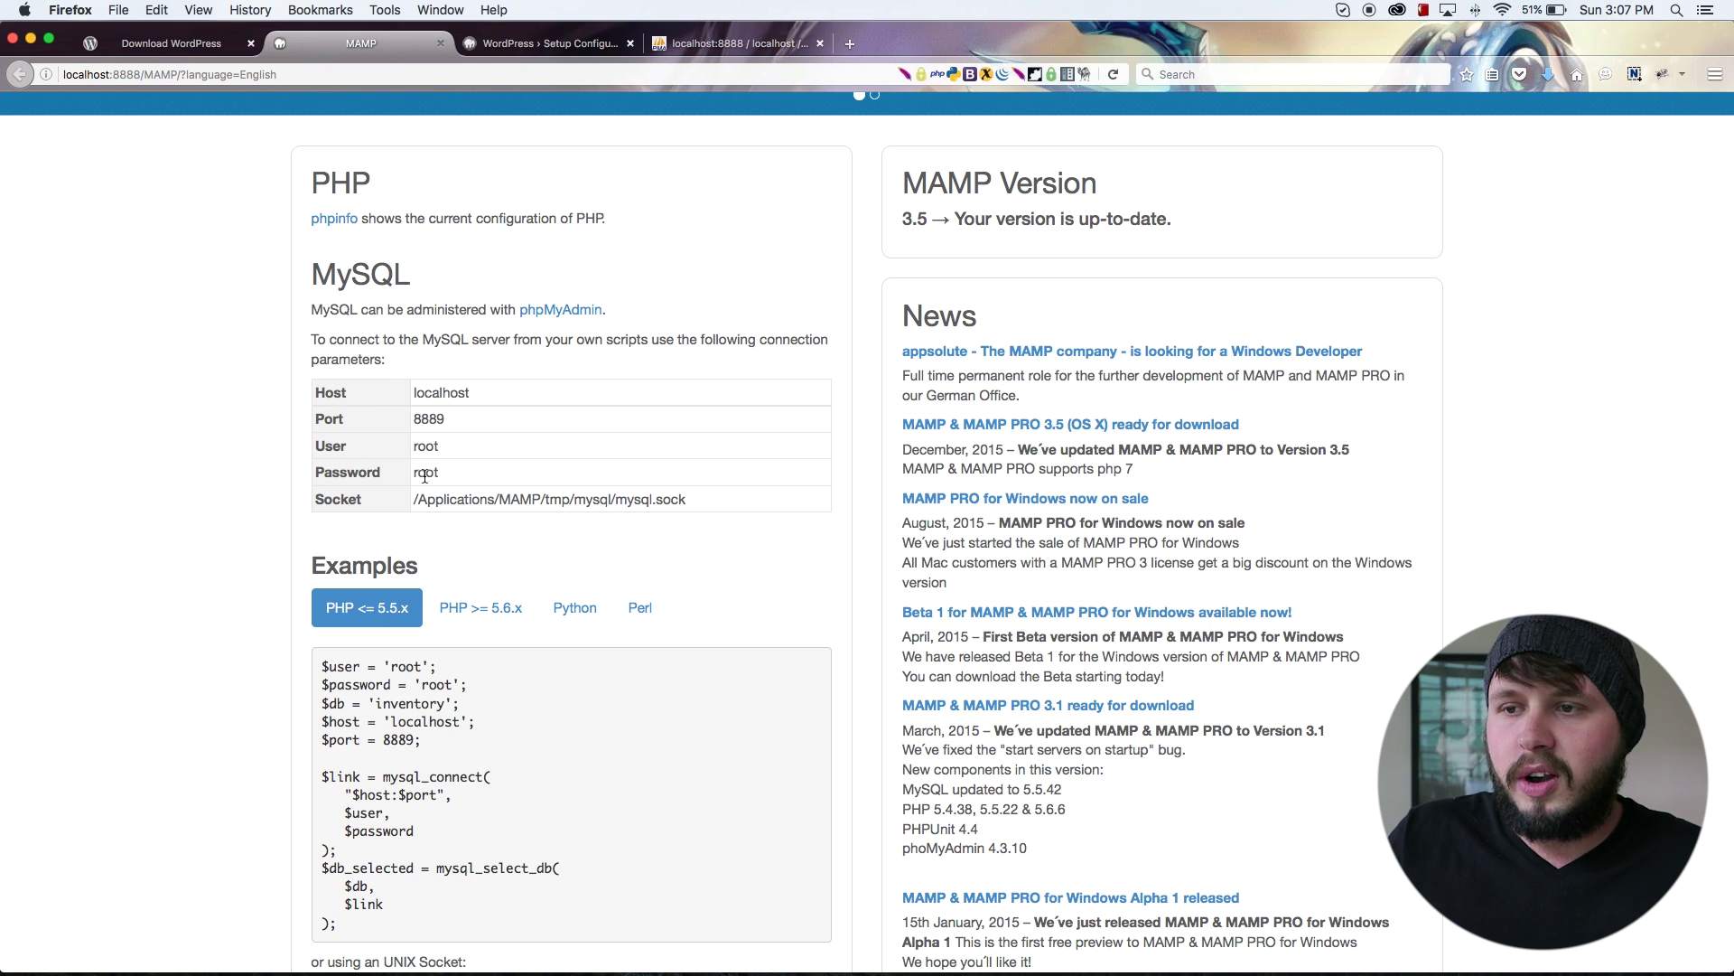
drag(445, 477, 360, 474)
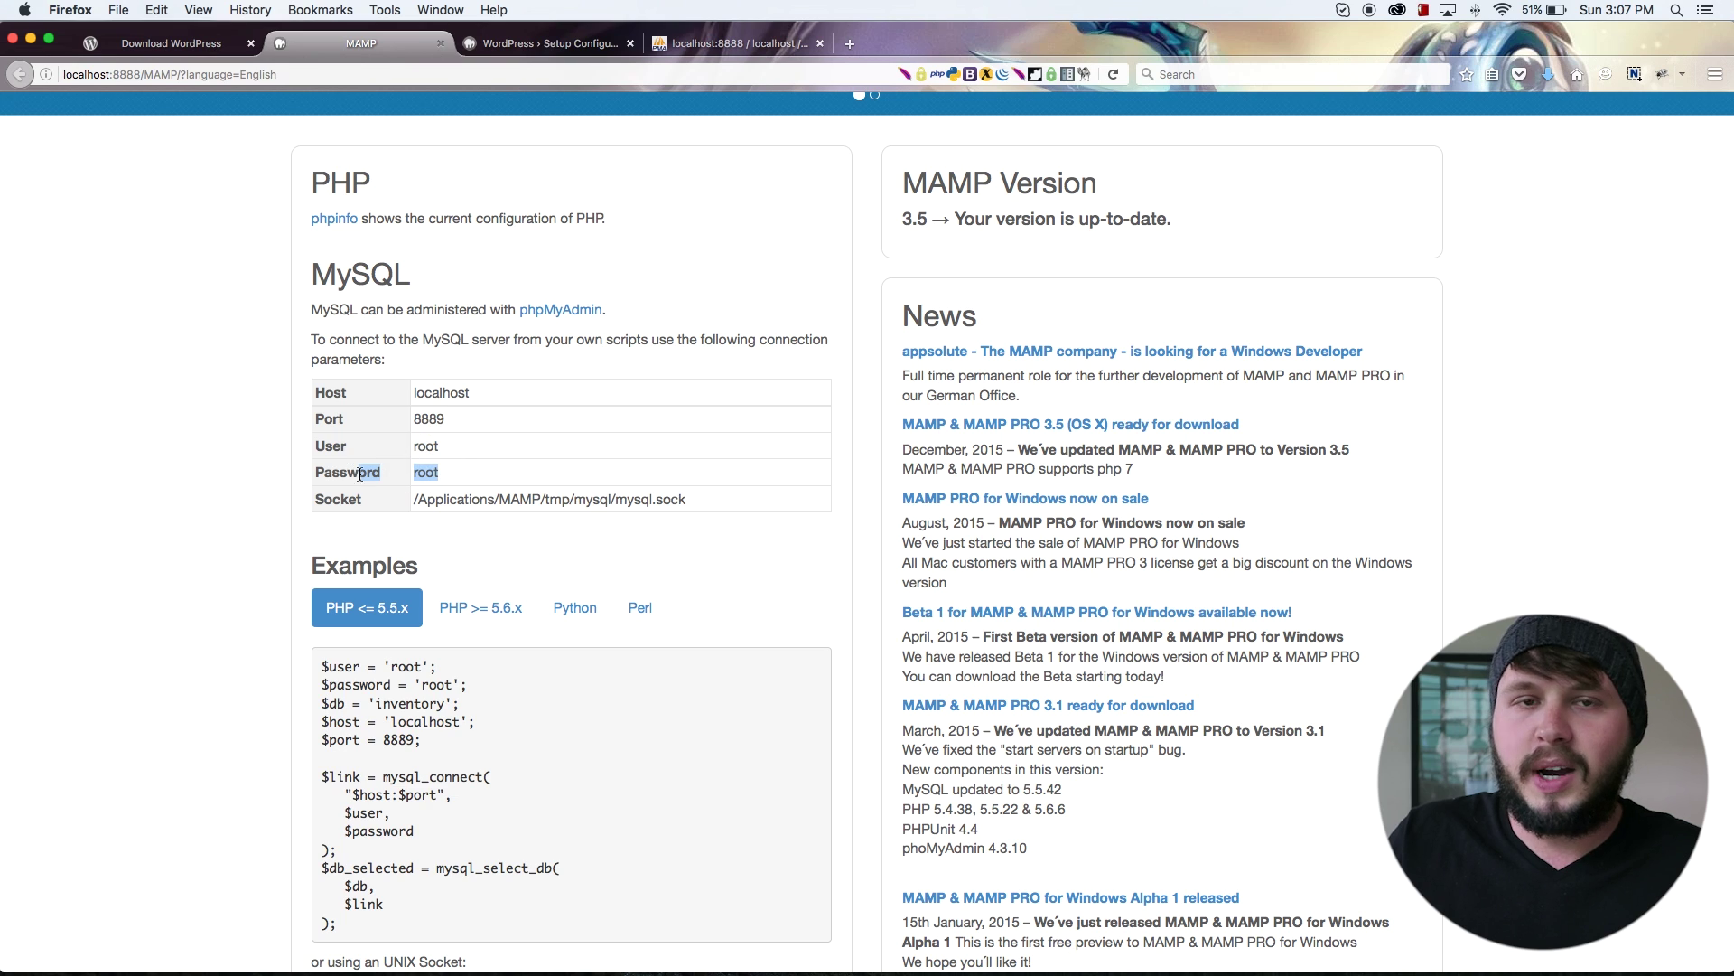
Step: Replace the placeholder Username with root and enter the MySQL password
click(762, 46)
click(546, 43)
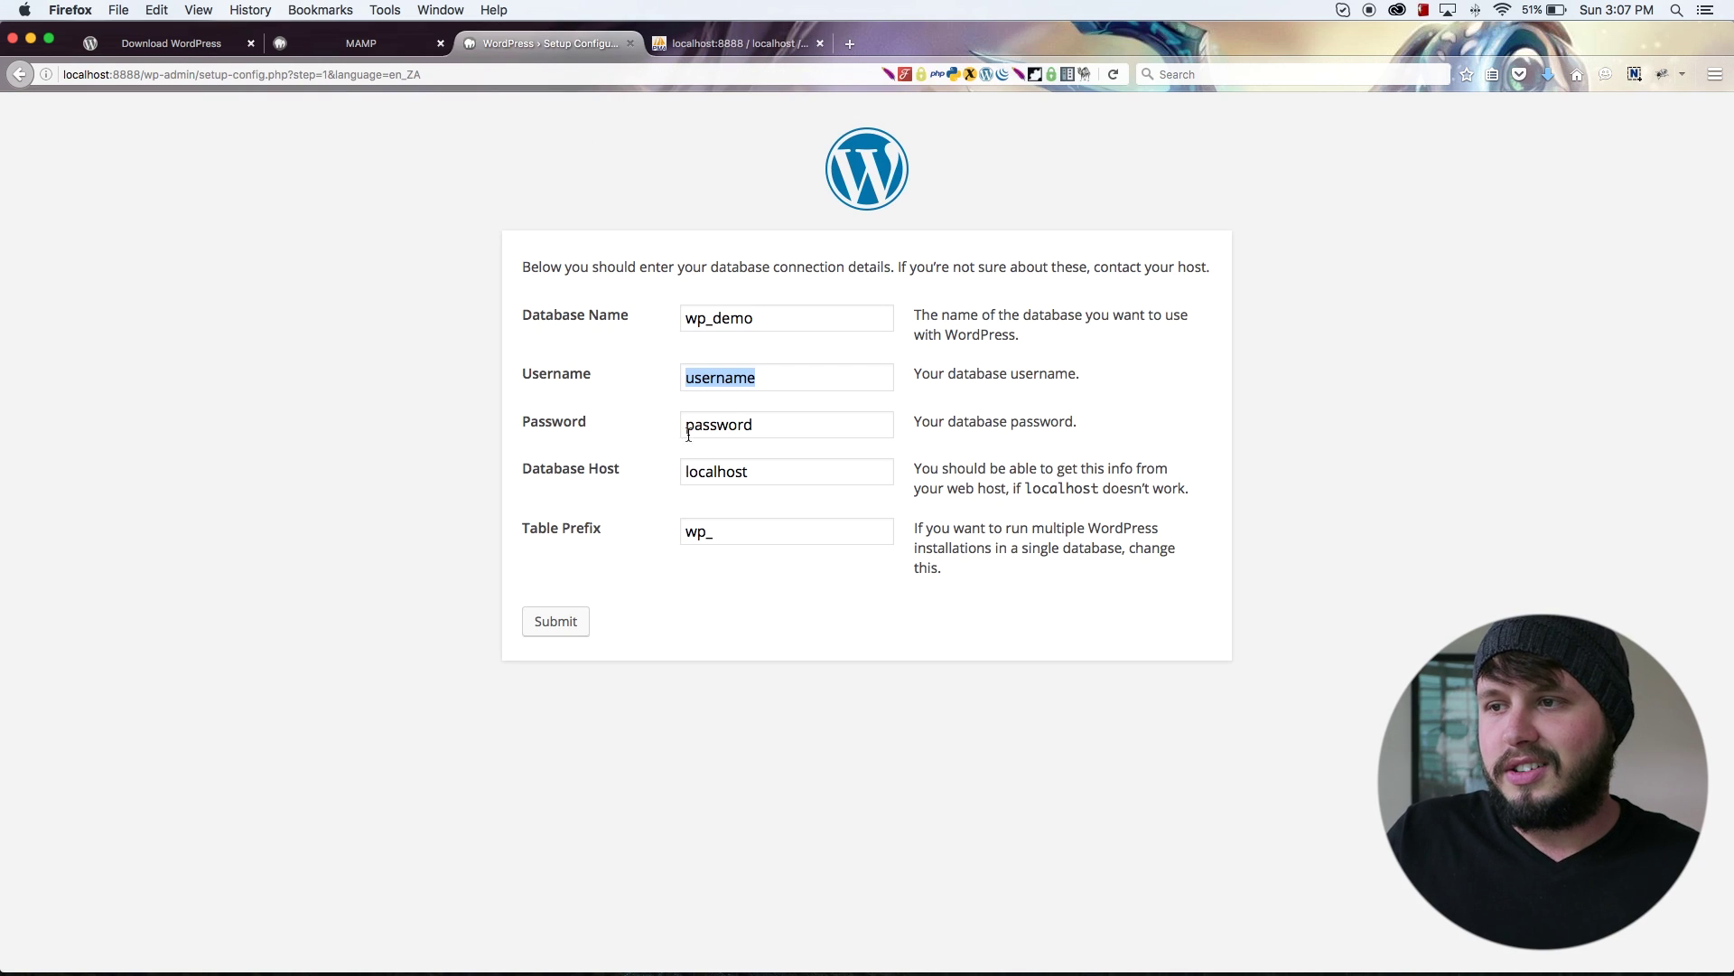
click(786, 376)
double_click(785, 376)
text(root)
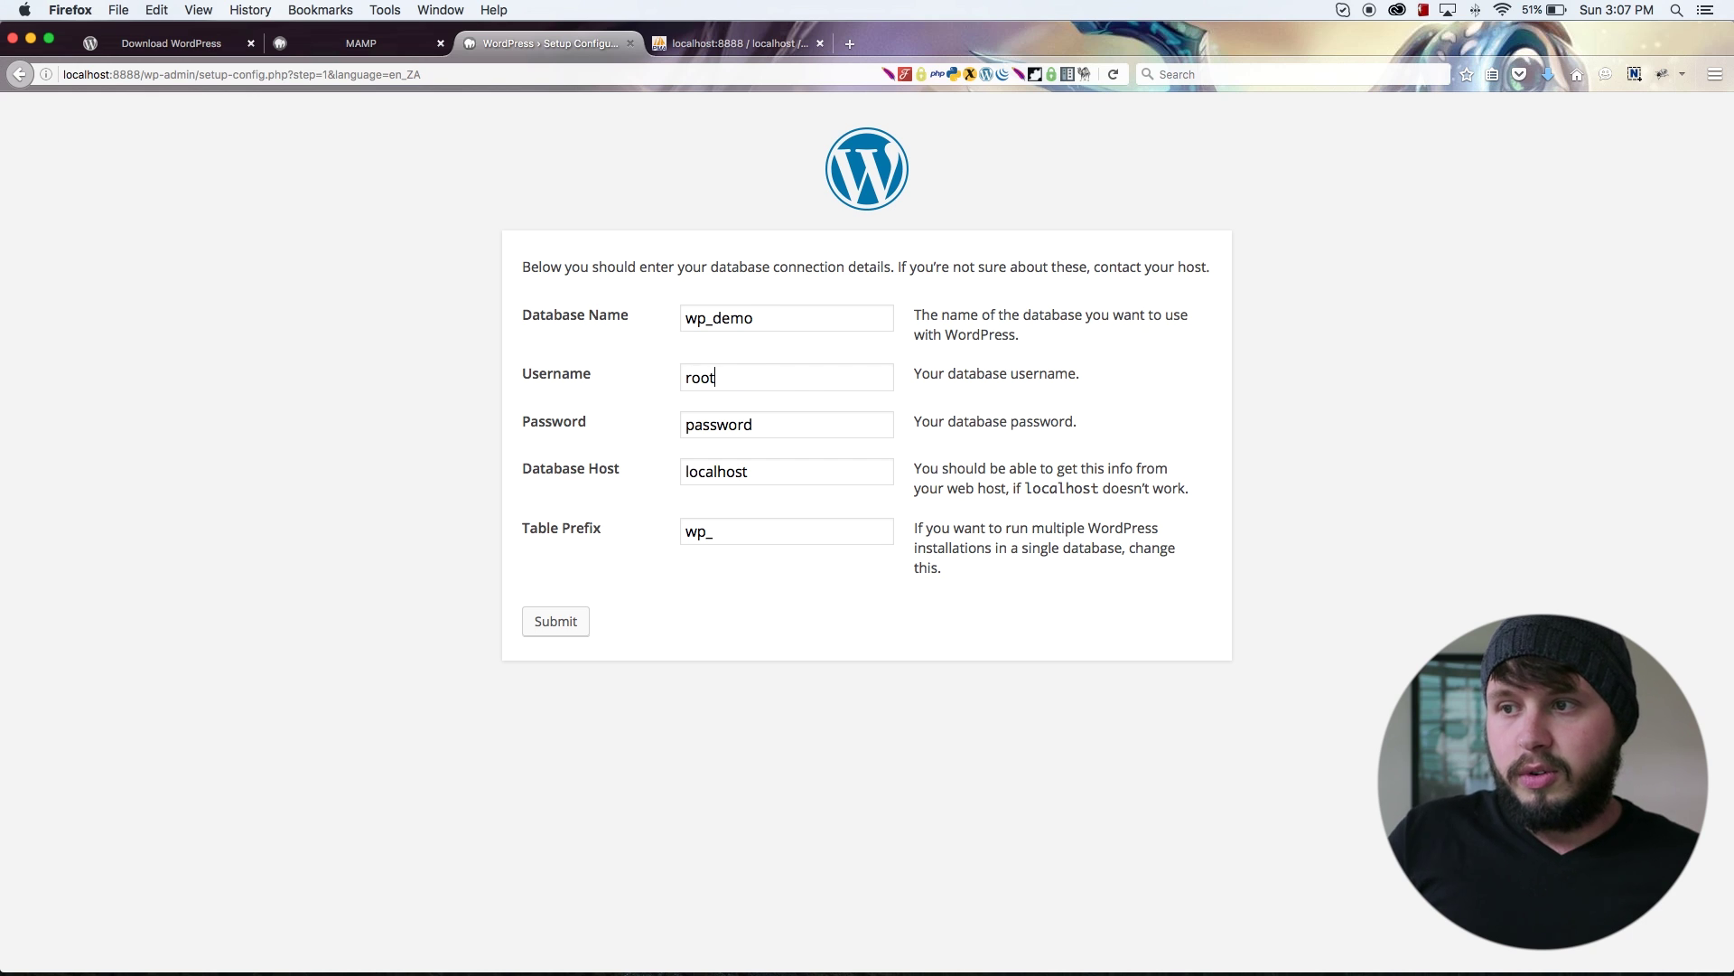
double_click(794, 433)
text(root)
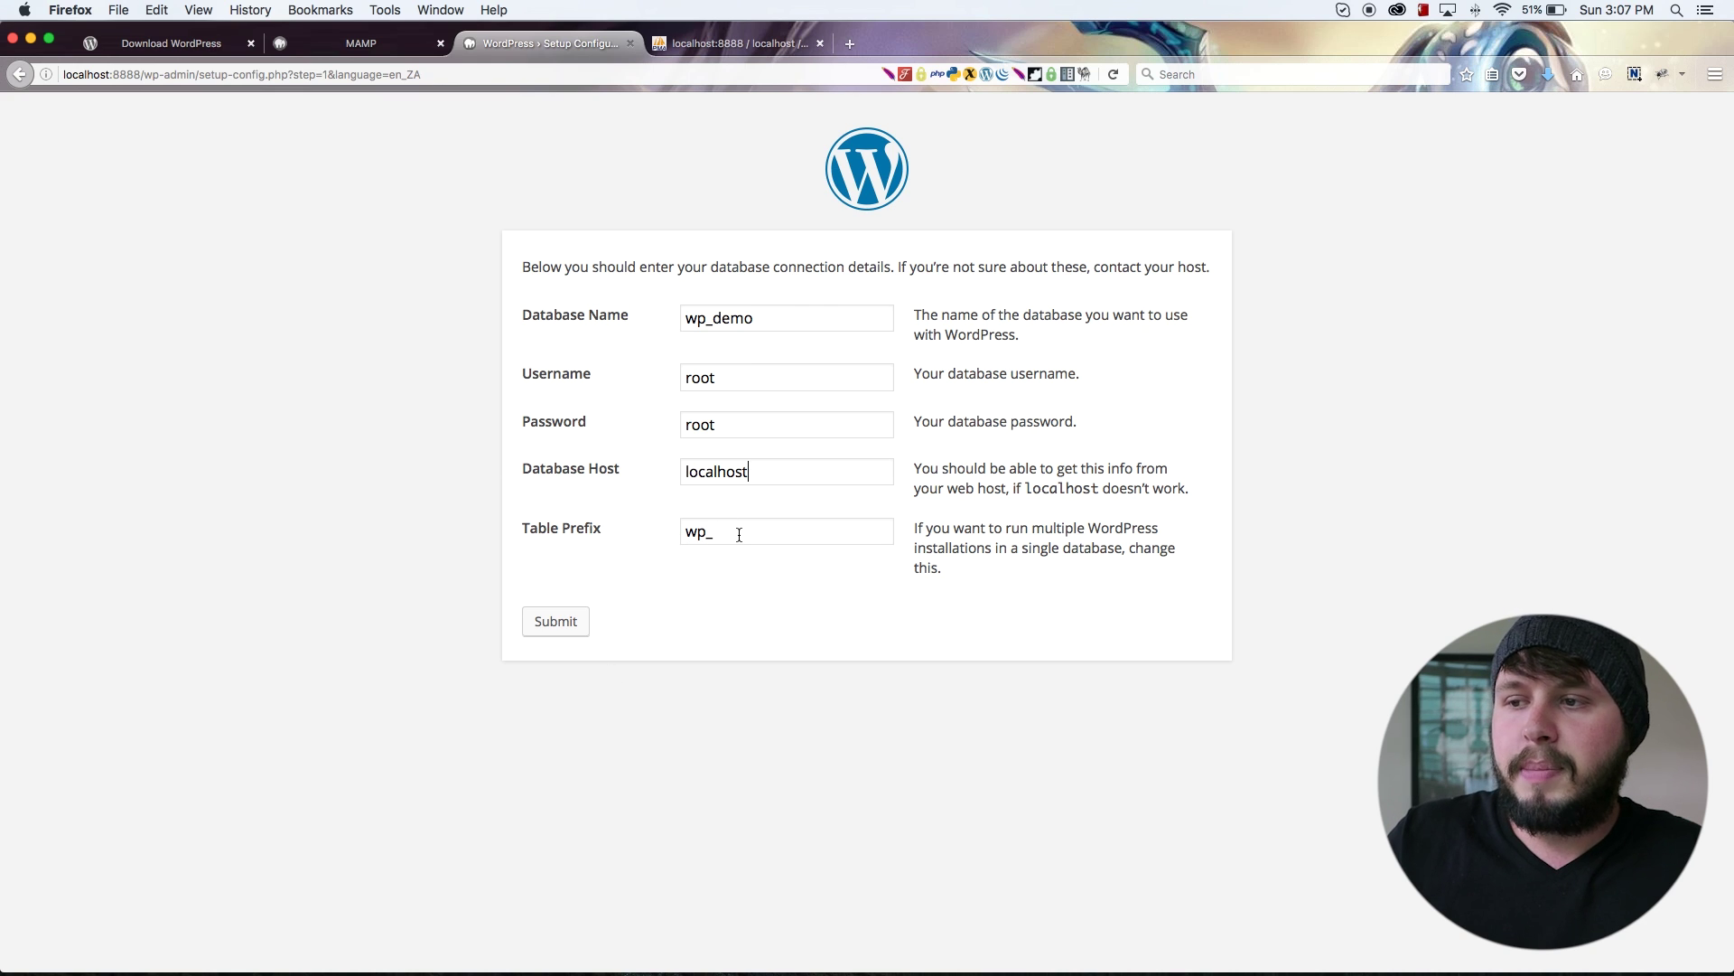
Step: Leave the Table Prefix as wp_ and submit the database connection details
drag(739, 535, 628, 533)
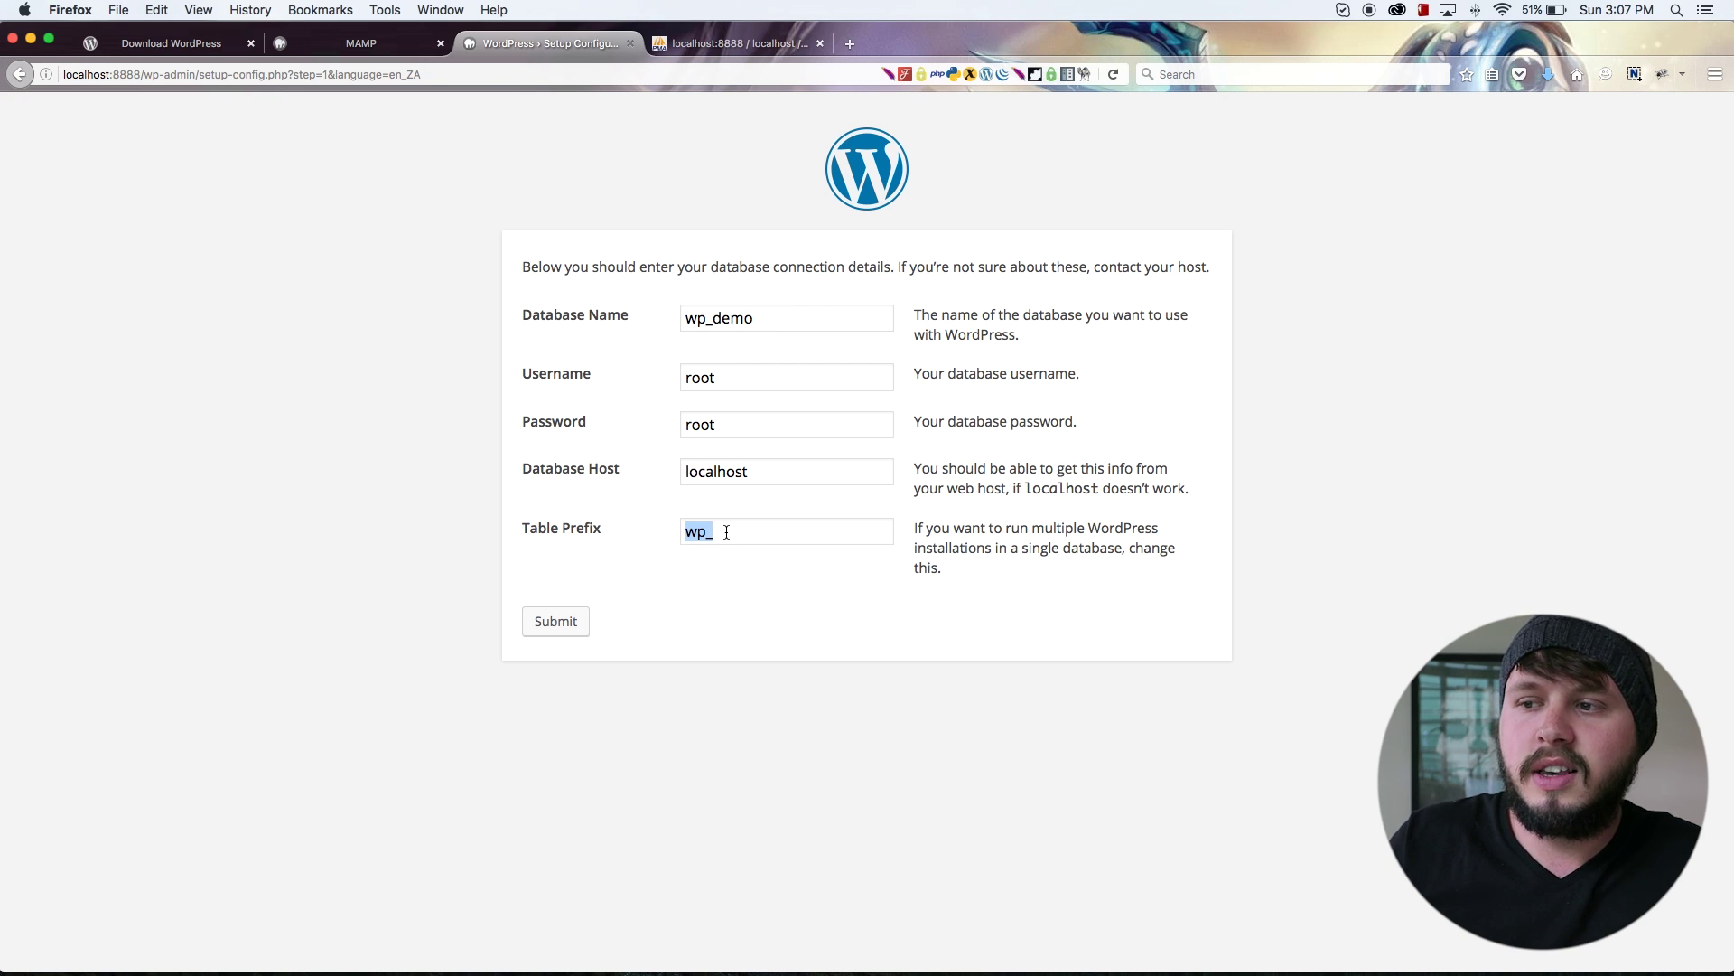
click(726, 532)
drag(688, 536, 572, 534)
click(744, 531)
click(727, 534)
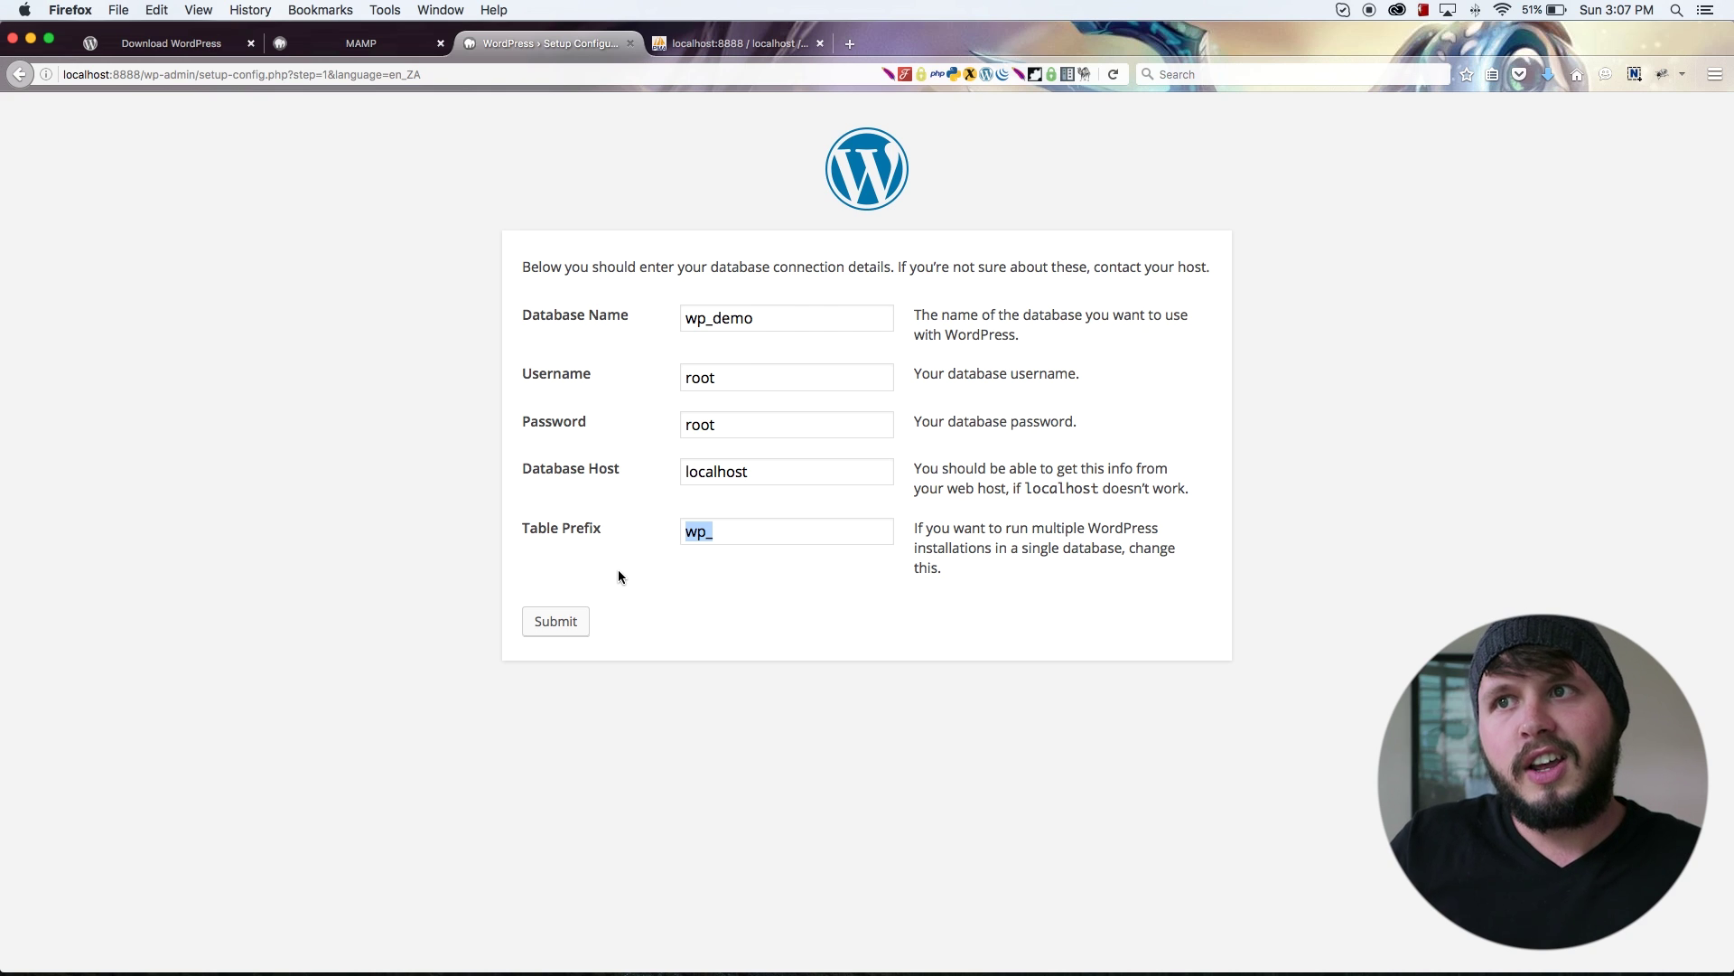
click(562, 622)
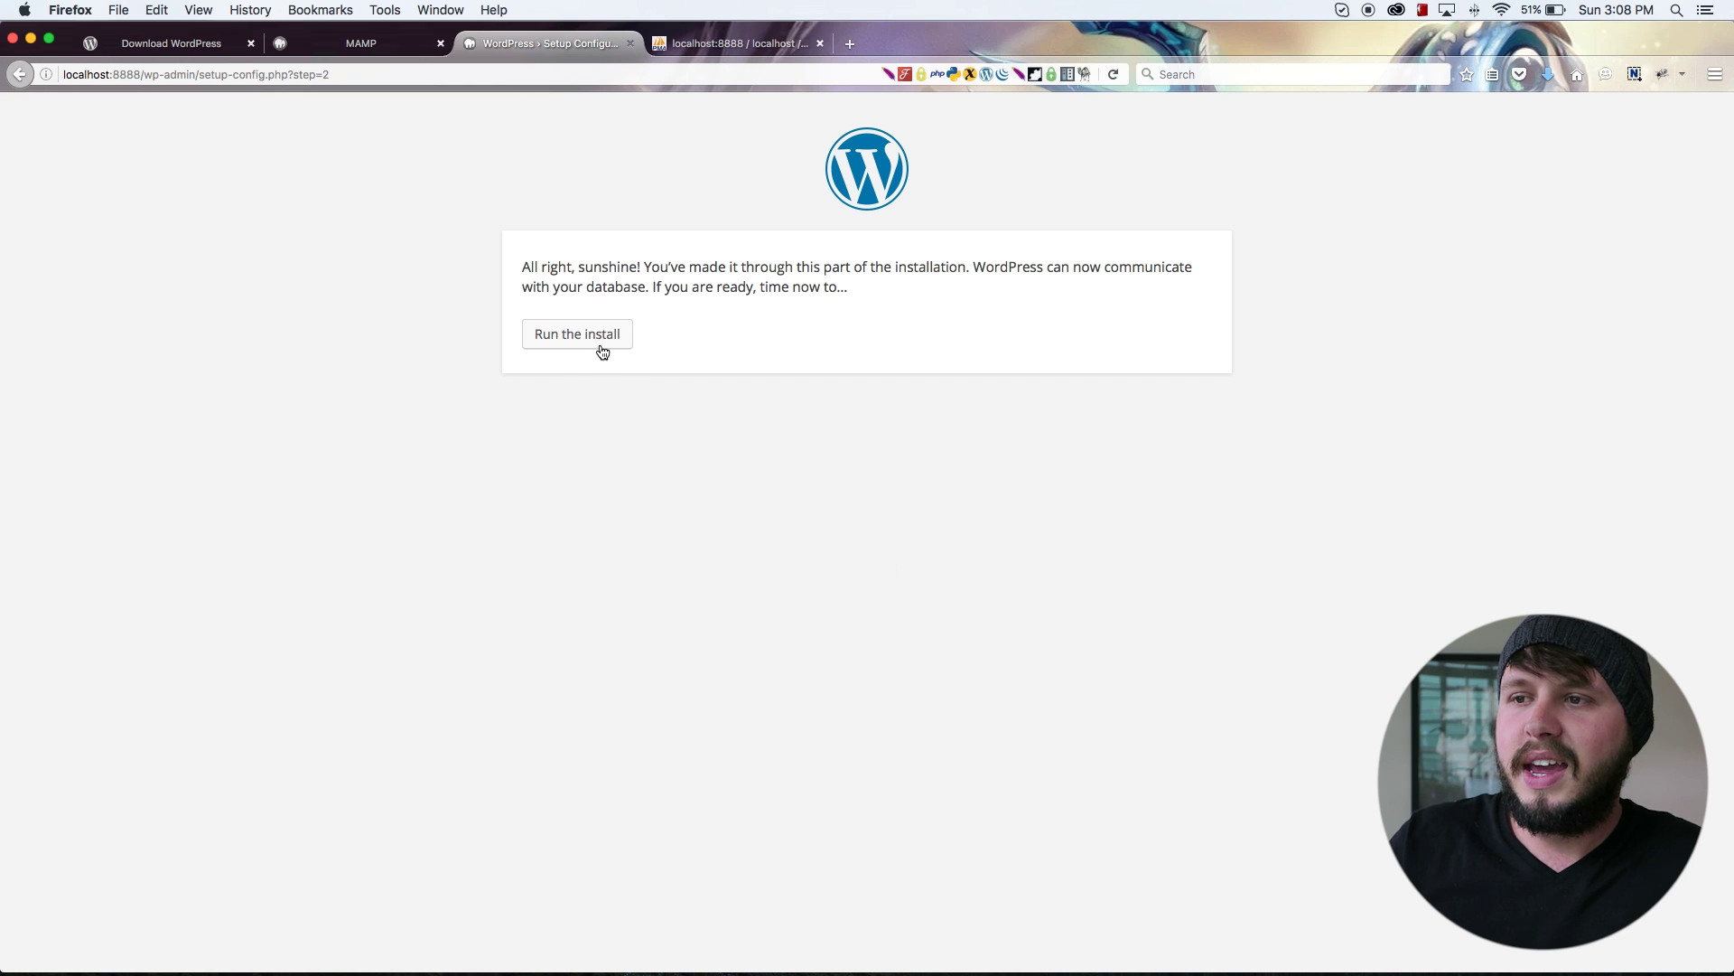
Step: Run the WordPress install and check whether wp_demo has any tables in phpMyAdmin
click(599, 340)
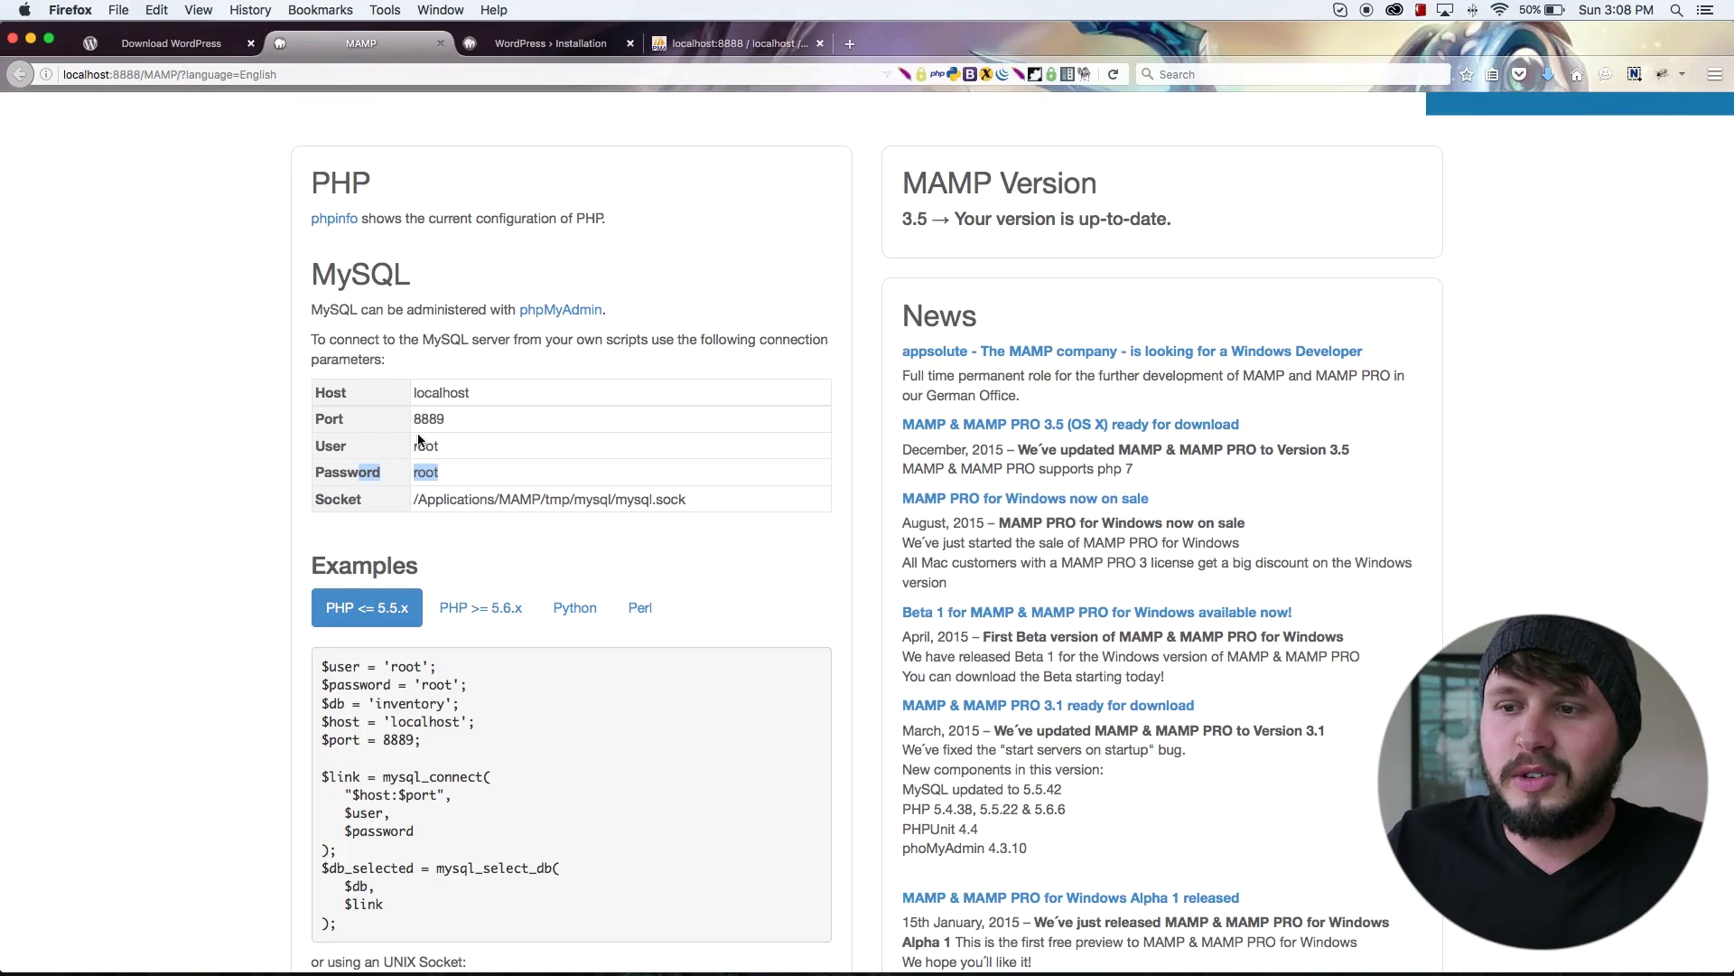
click(720, 41)
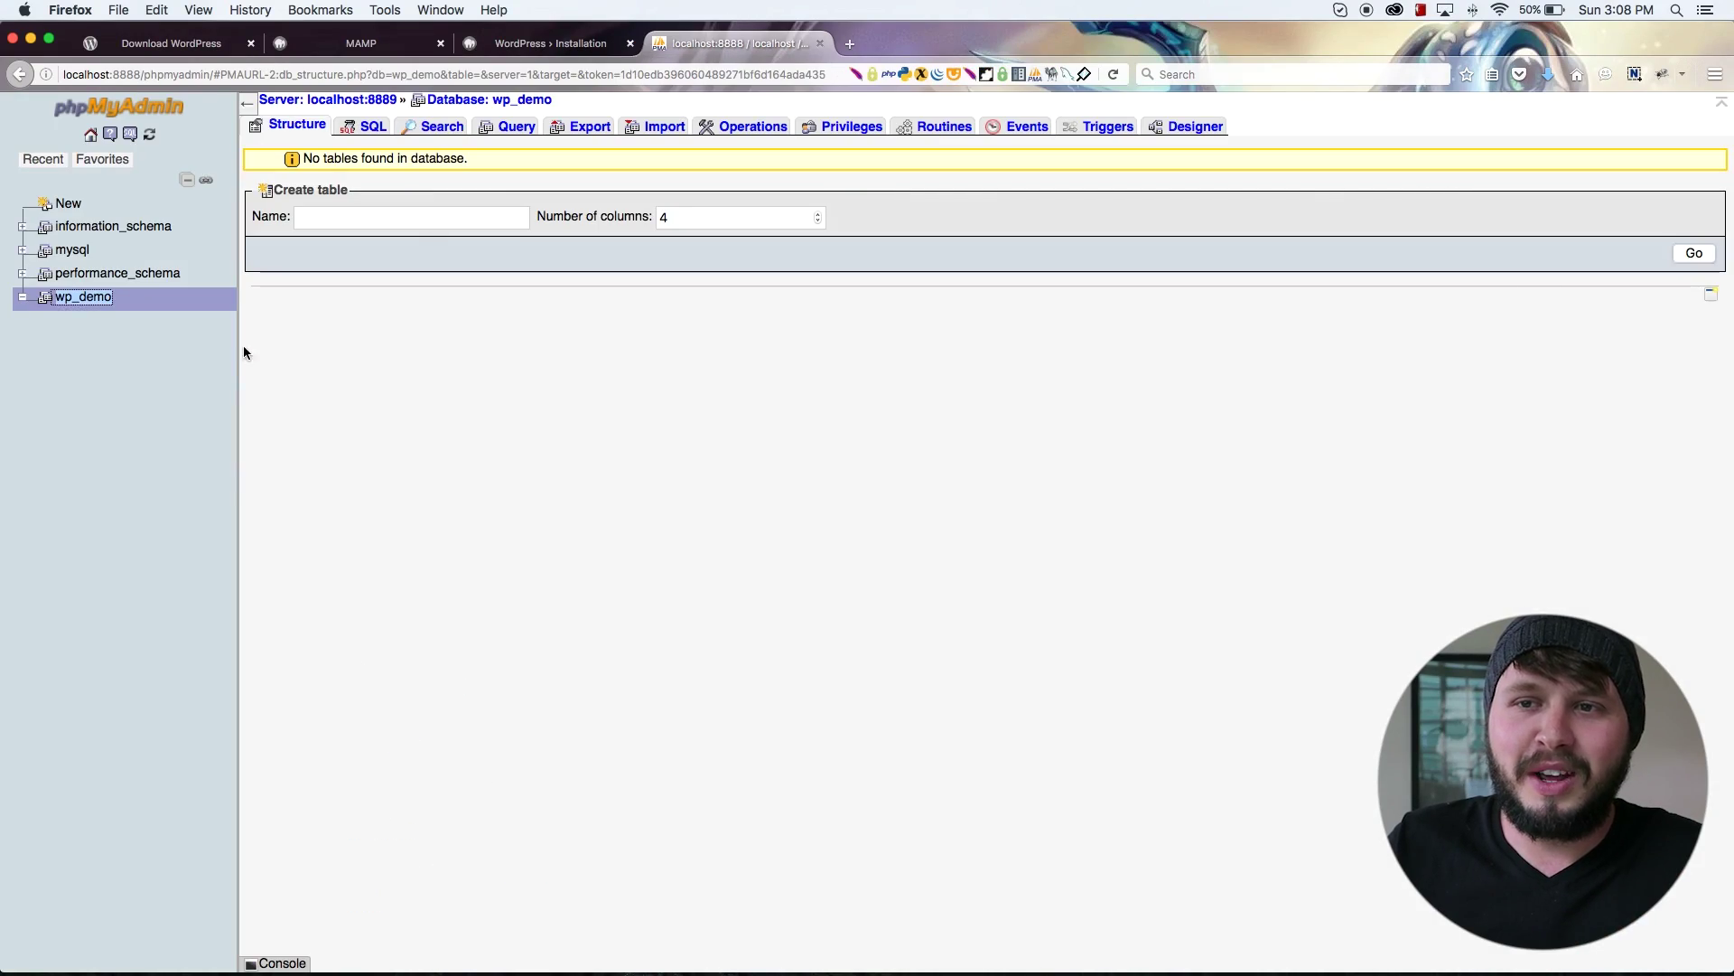
Step: Enter 'Wordpress Demo' as the Site Title on the installation form
click(509, 47)
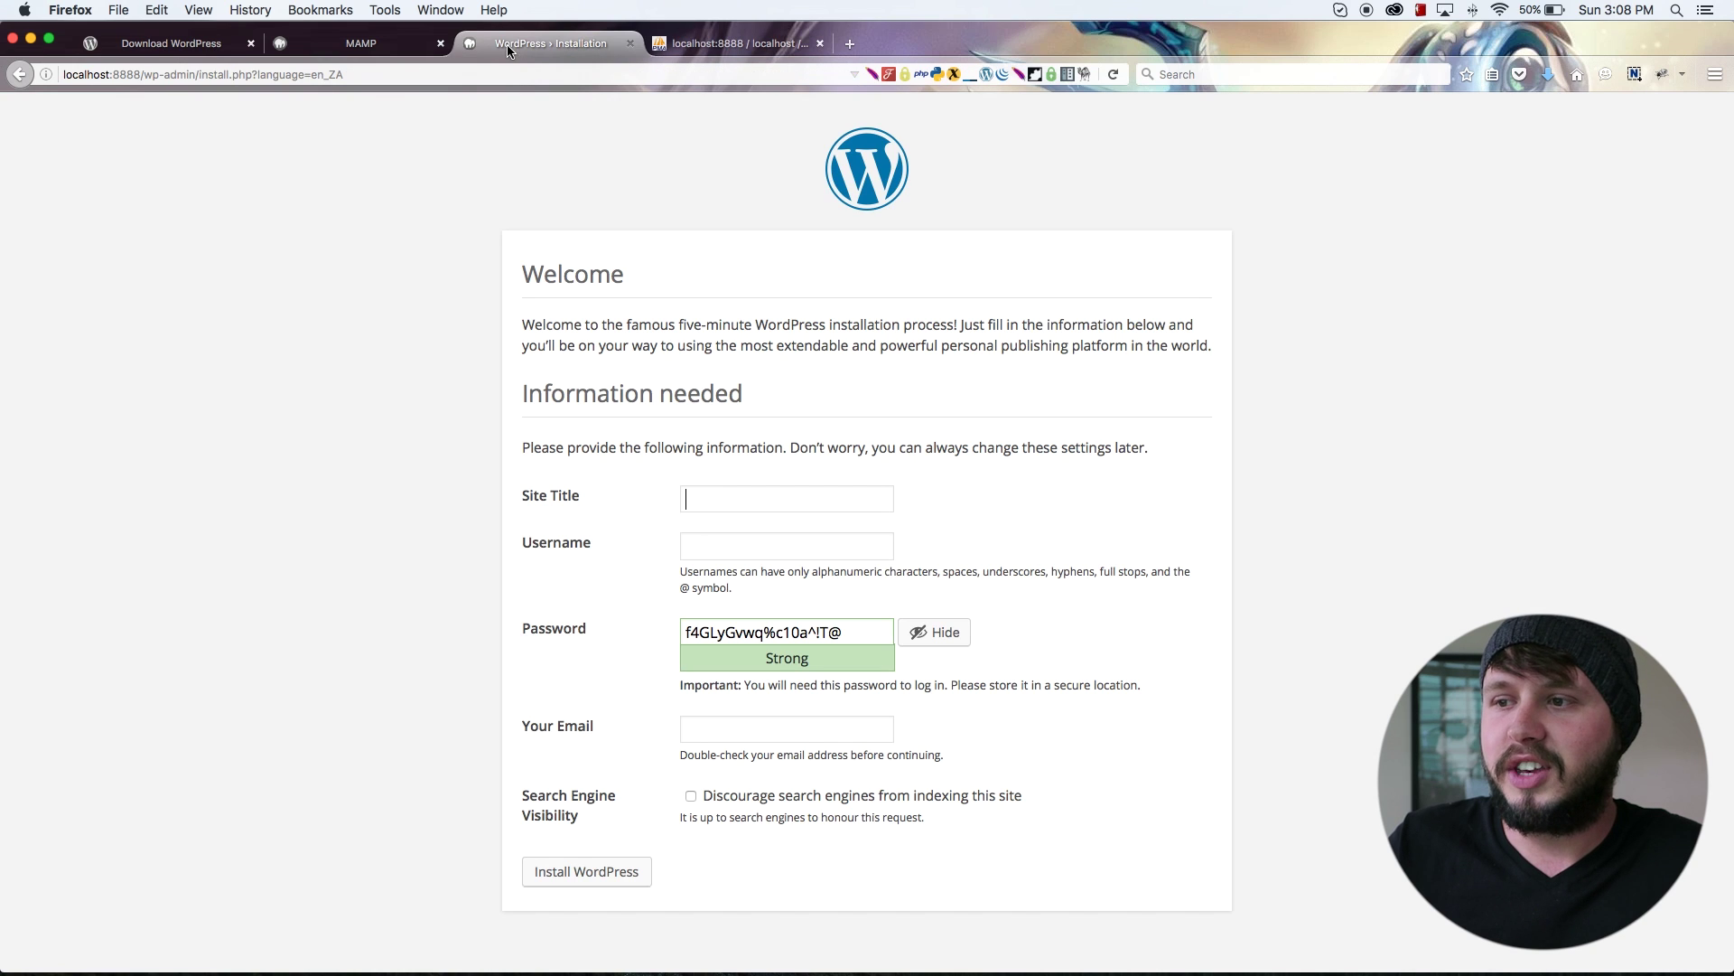
click(705, 495)
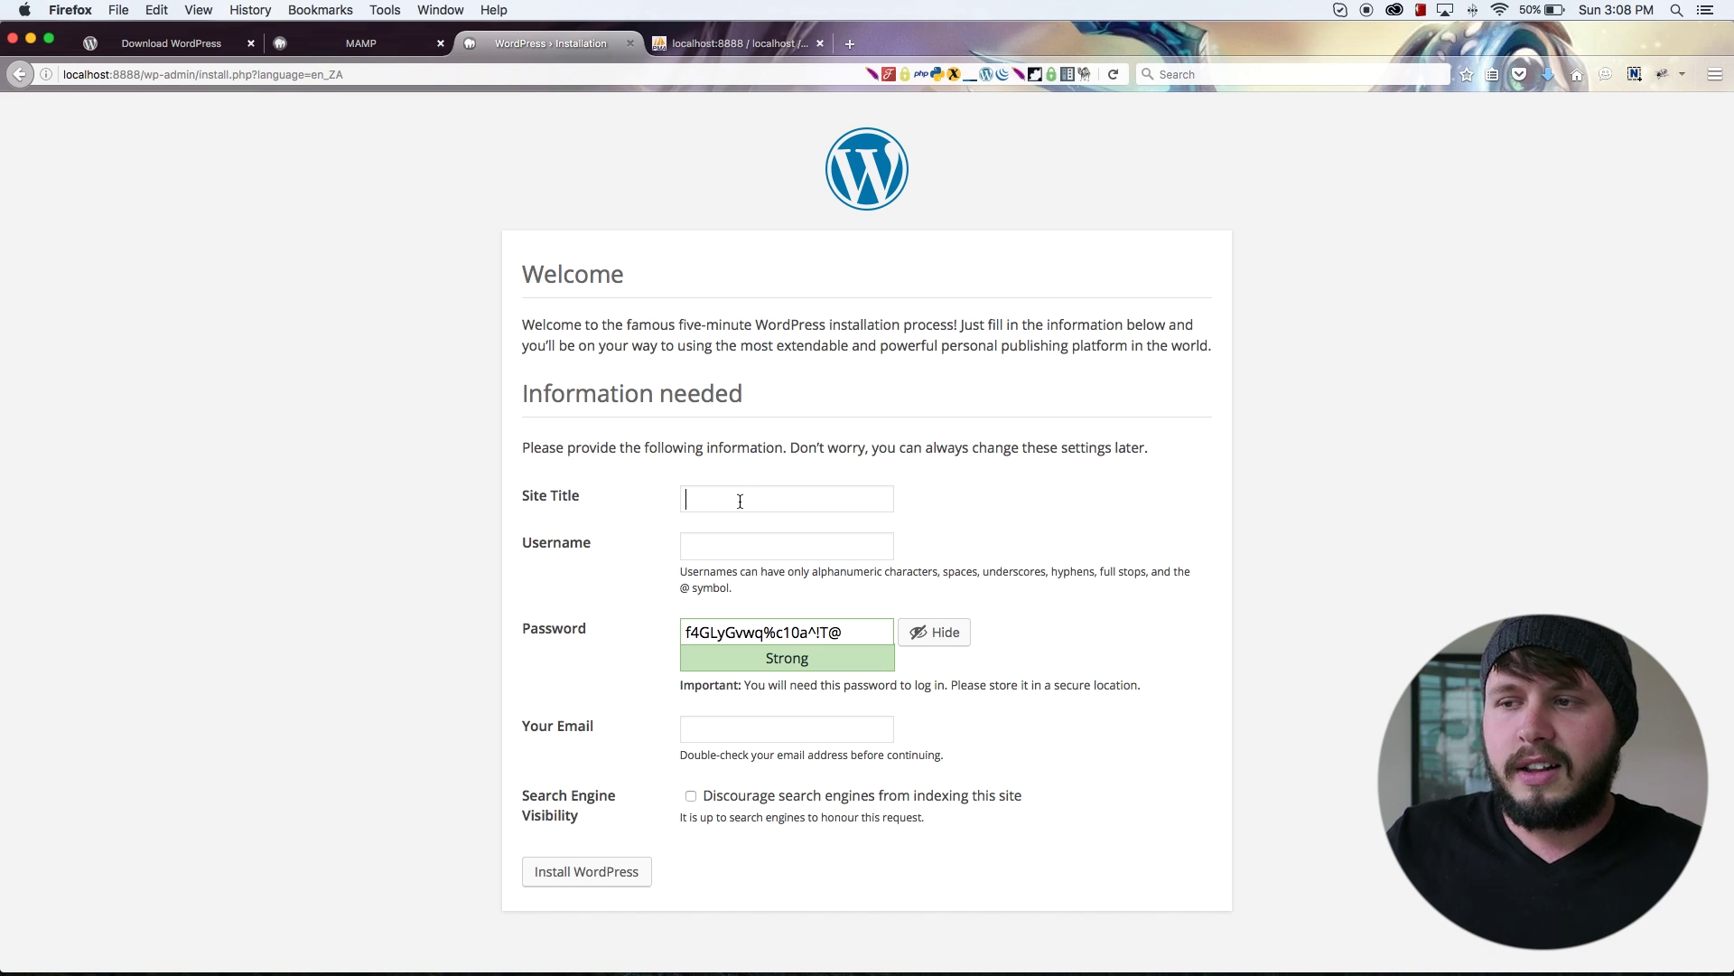
text(Wordpre)
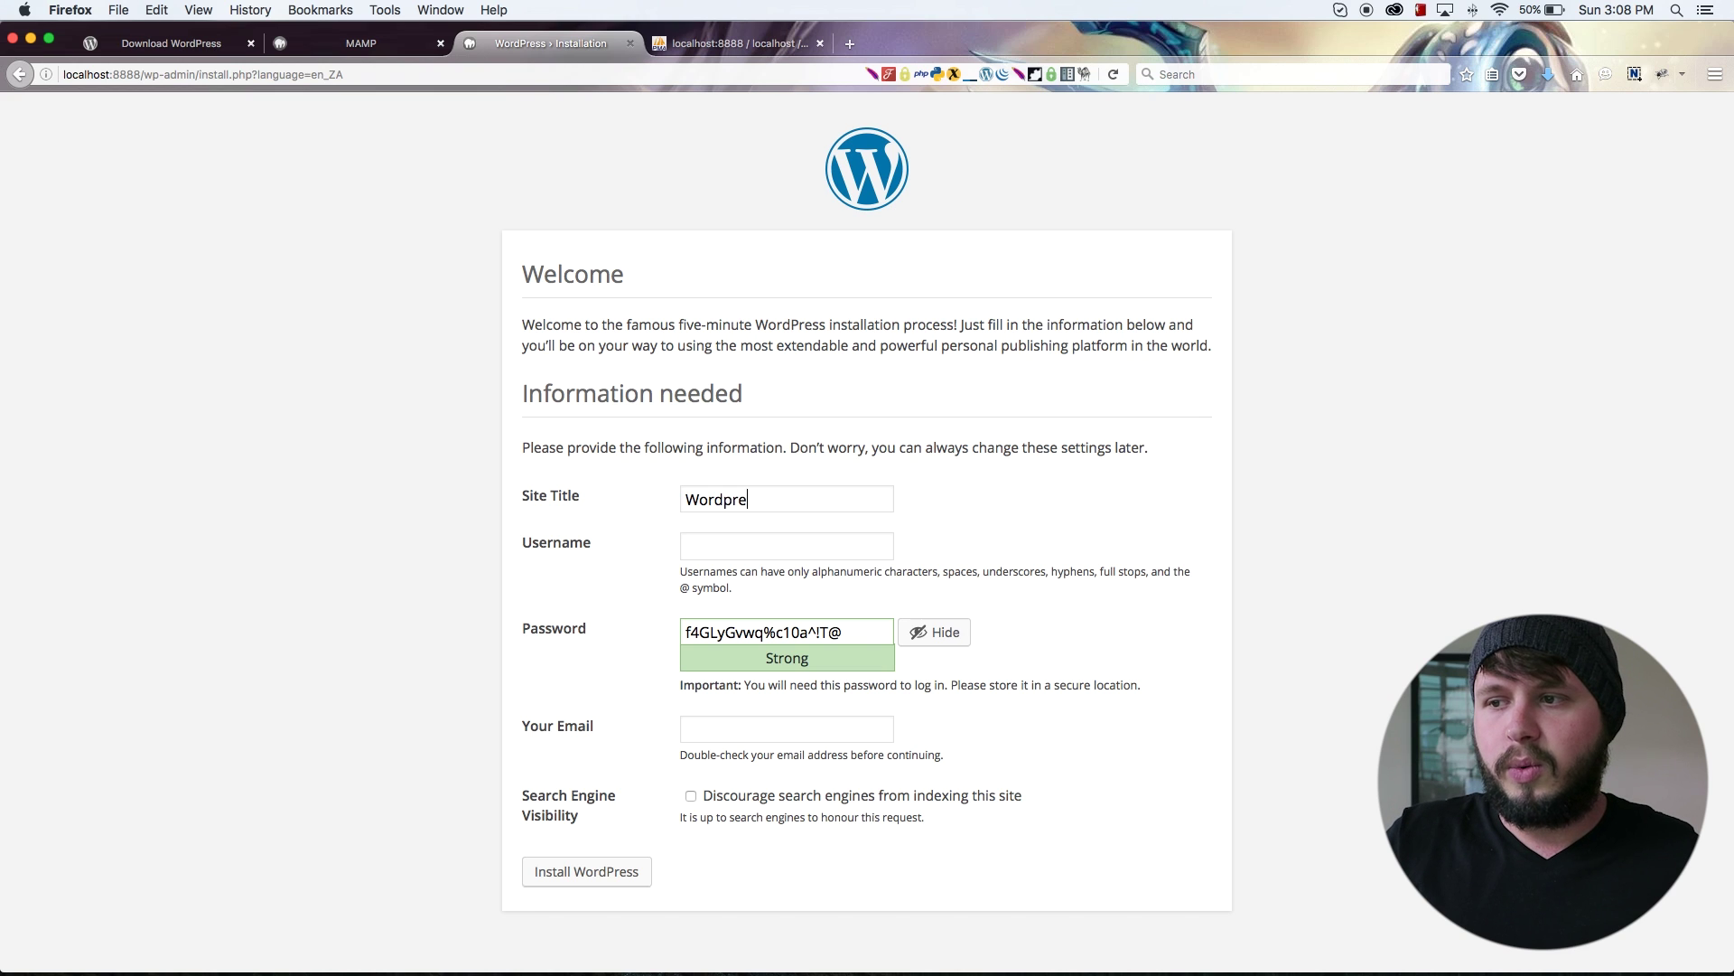
text(ss Demo)
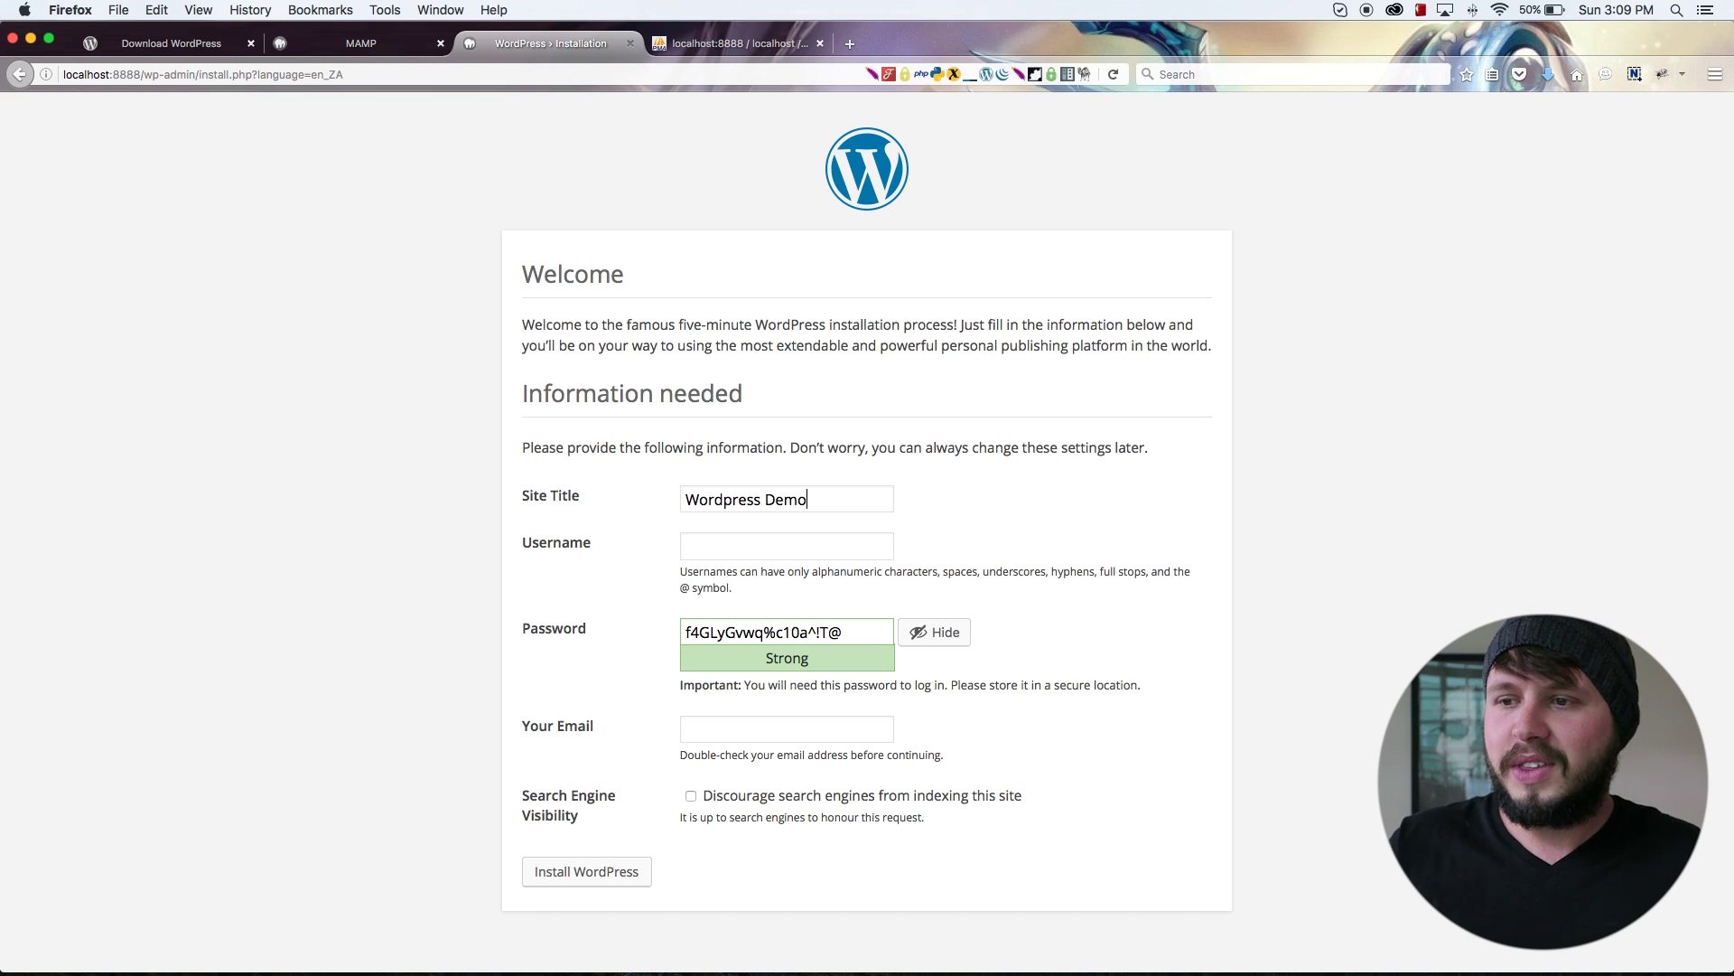
click(795, 551)
Step: Fill the admin username from saved logins and tick 'Confirm use of weak password'
click(754, 583)
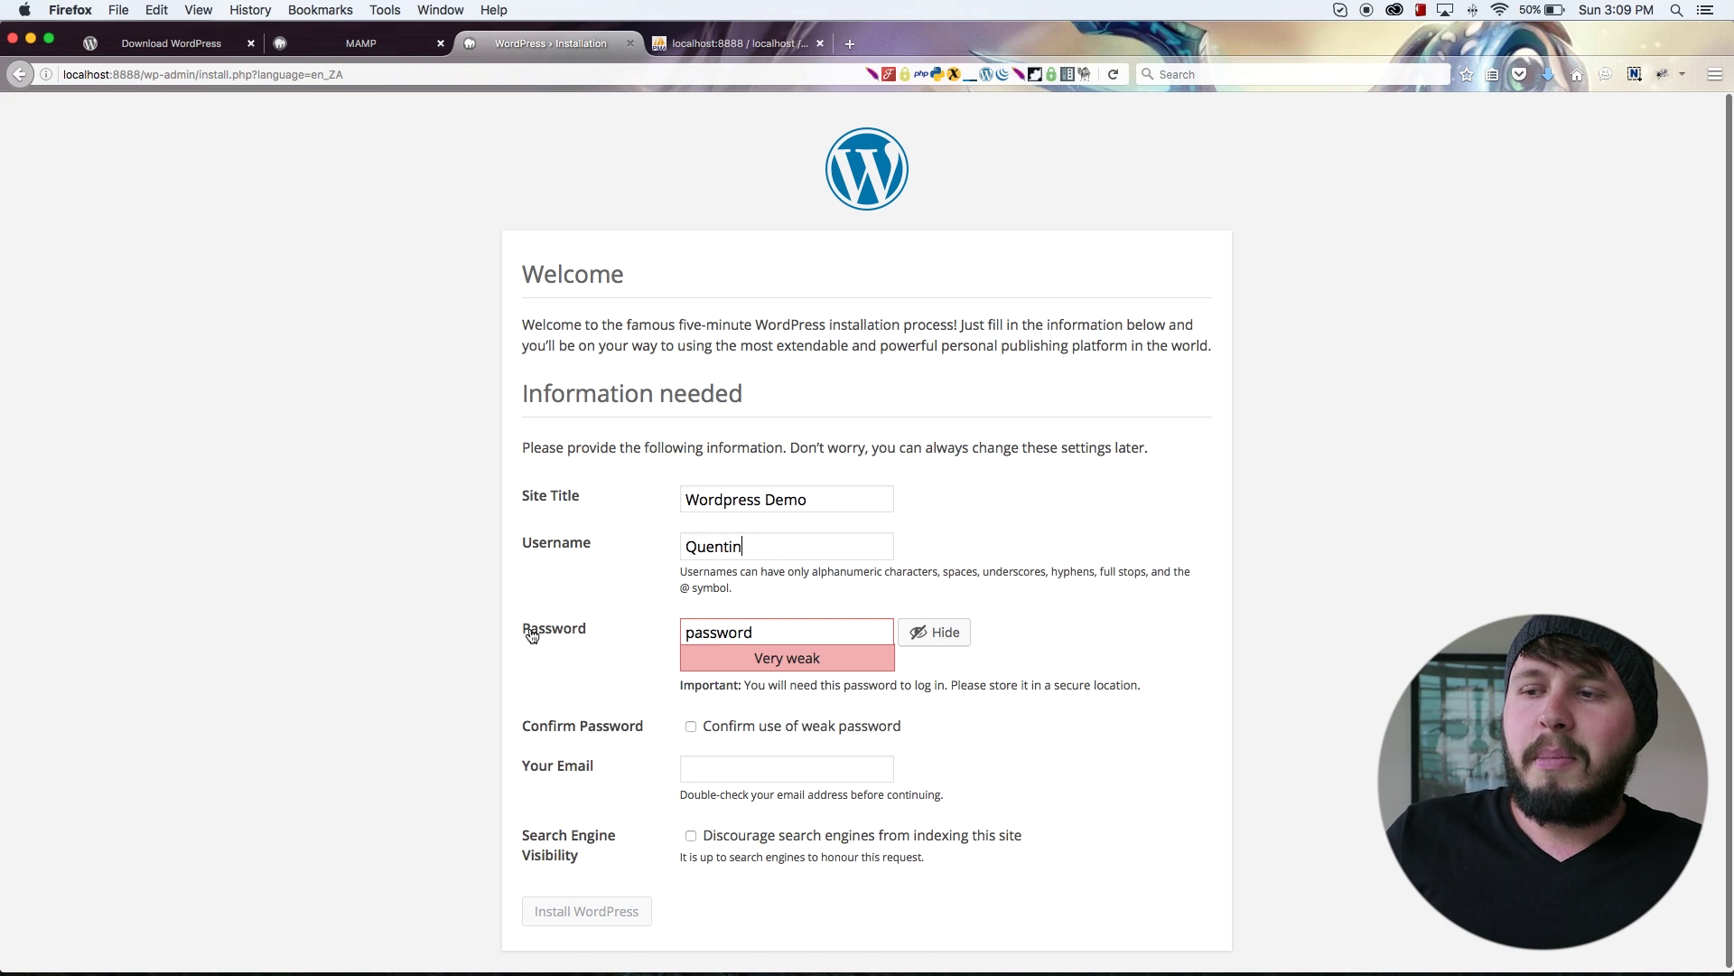
drag(803, 637, 591, 630)
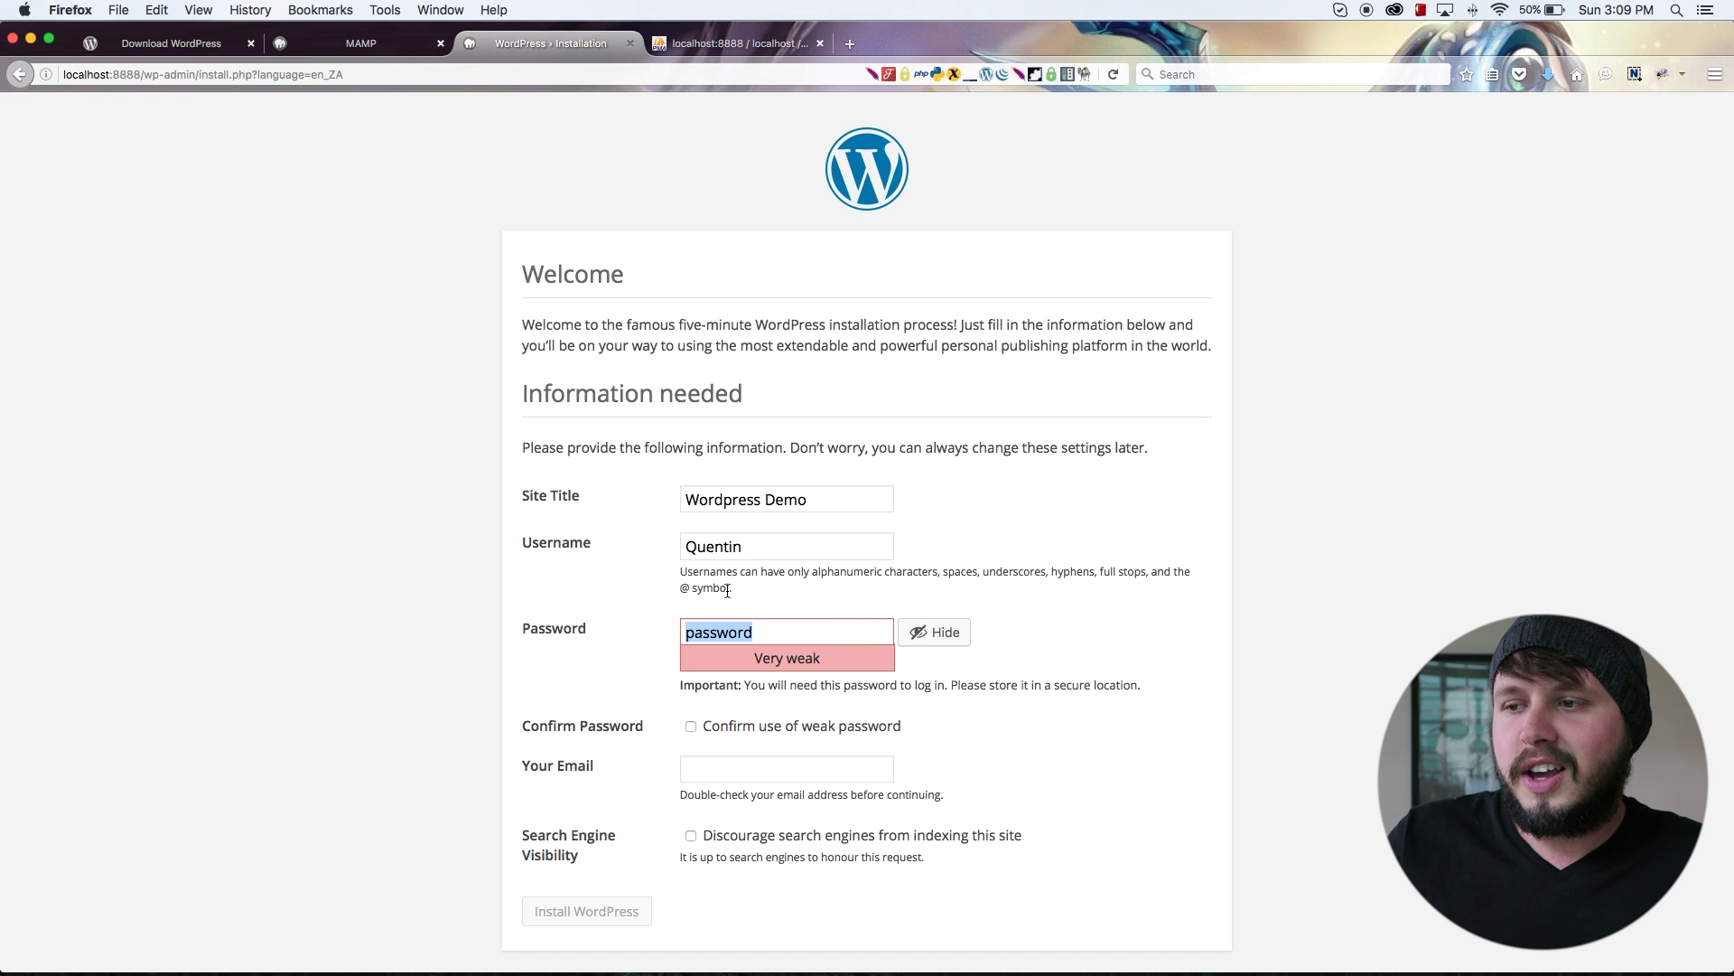
drag(765, 552, 654, 552)
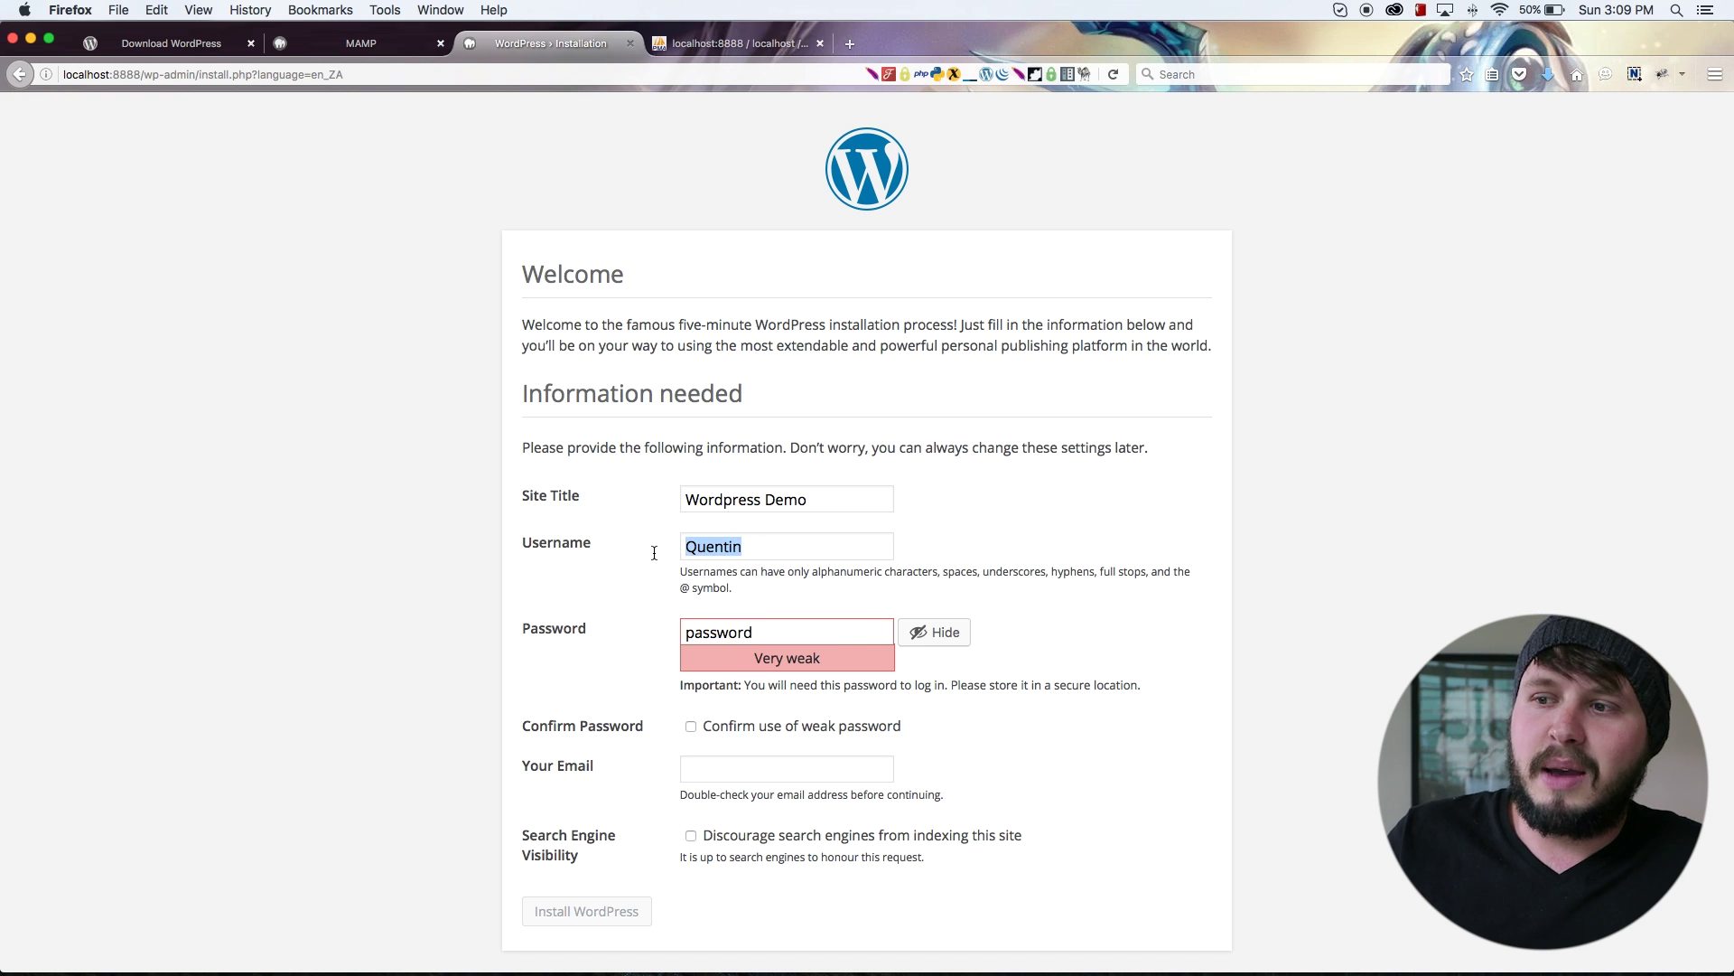
drag(795, 631, 538, 608)
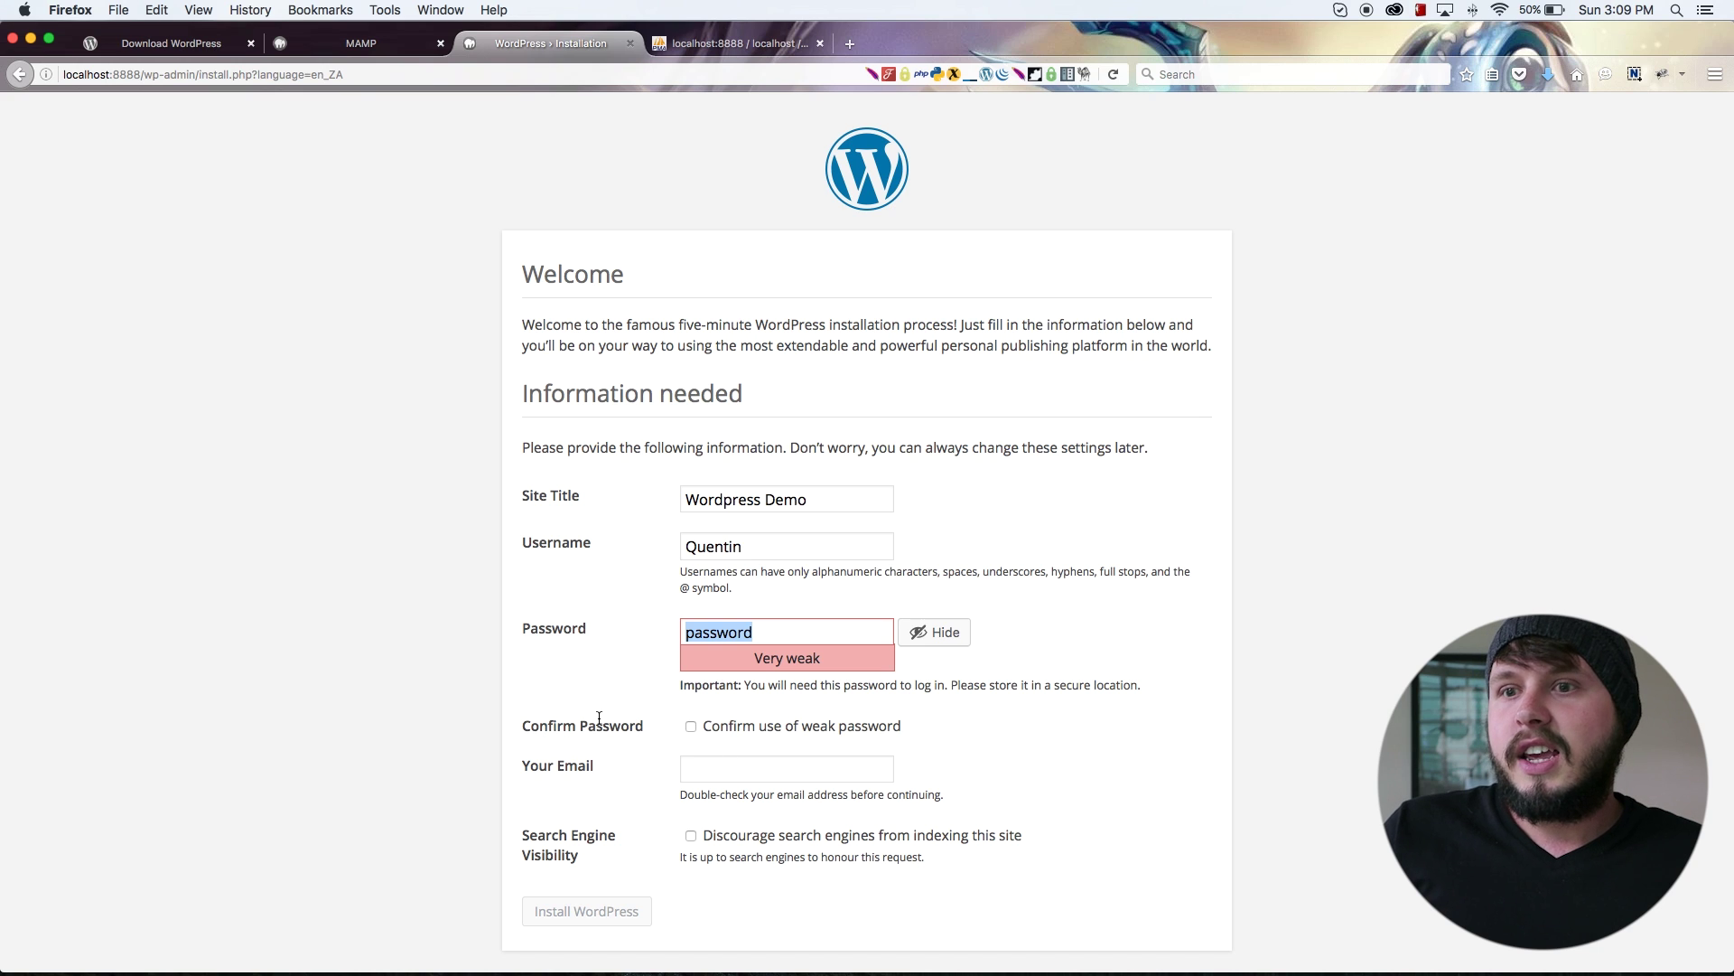
click(689, 728)
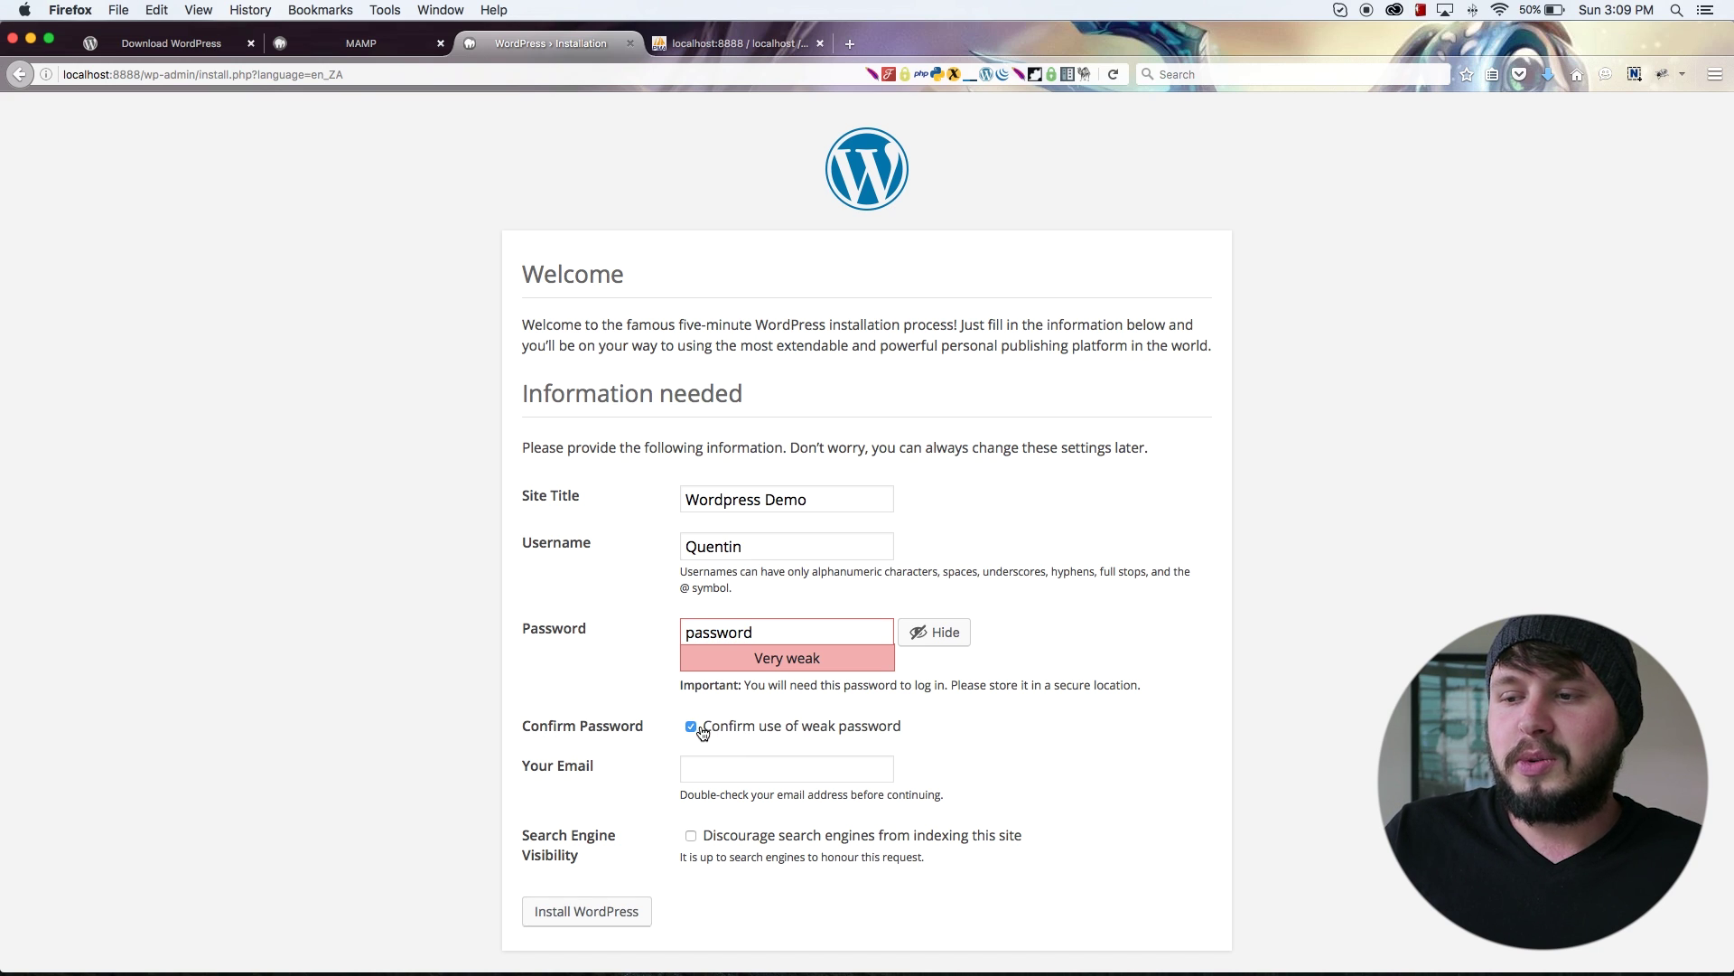
click(702, 726)
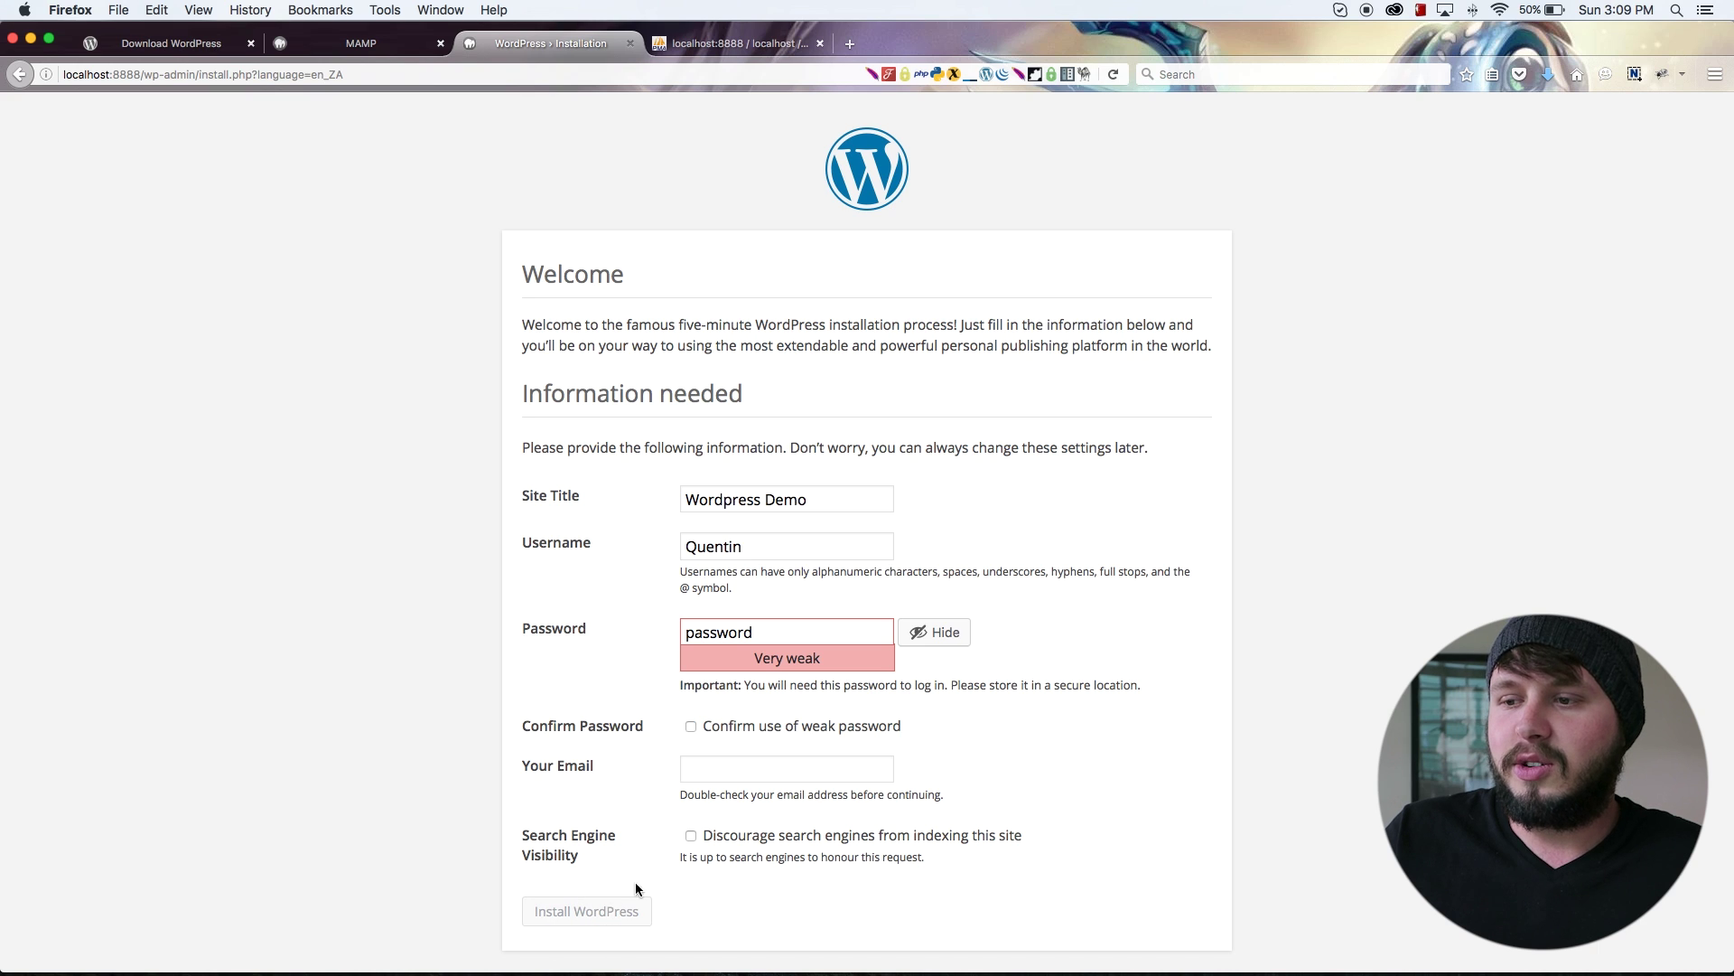
click(692, 727)
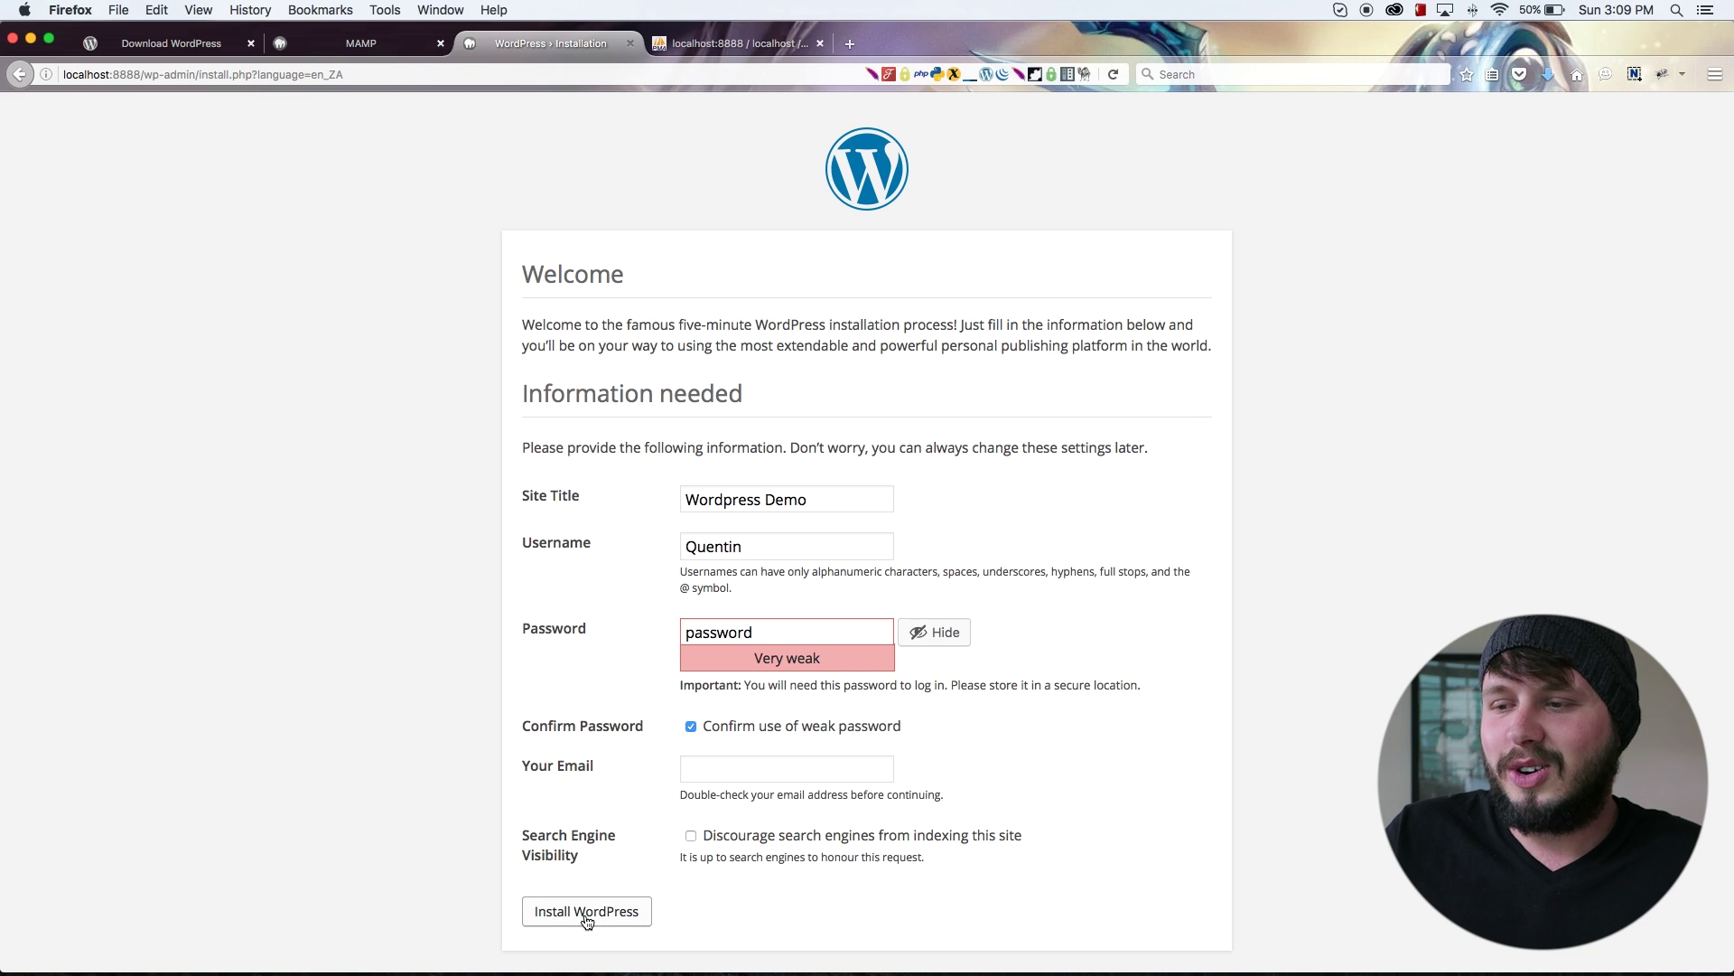
click(707, 773)
Step: Enter the admin e-mail address and install WordPress
click(720, 775)
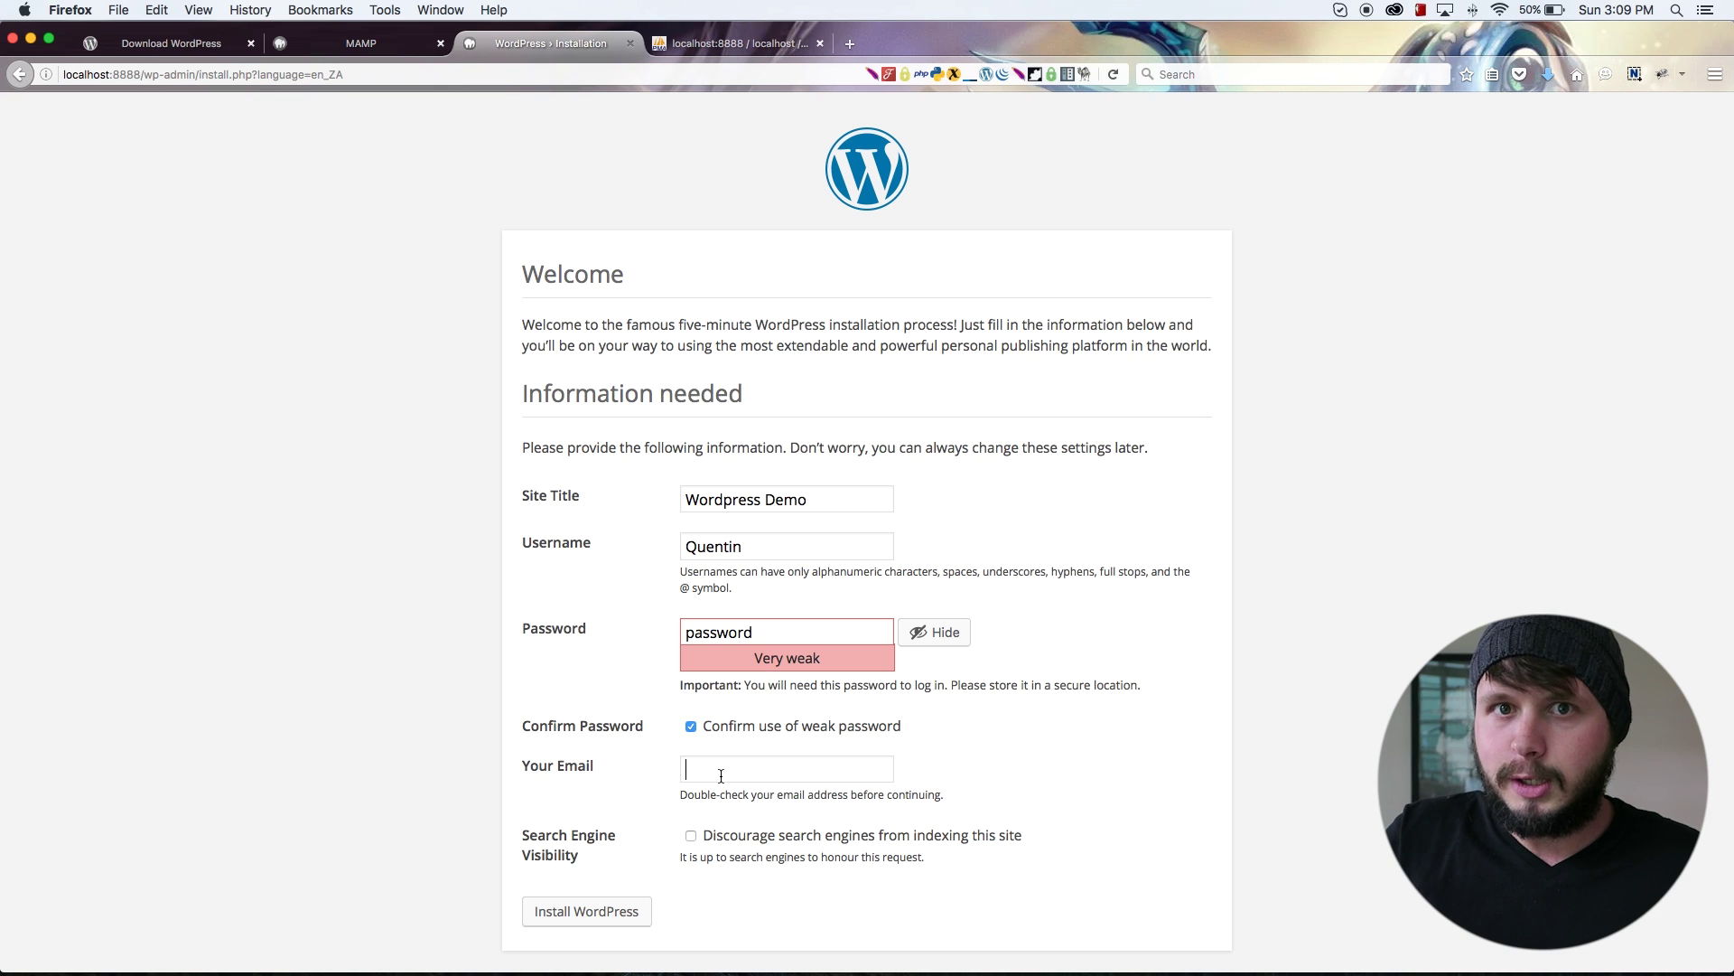
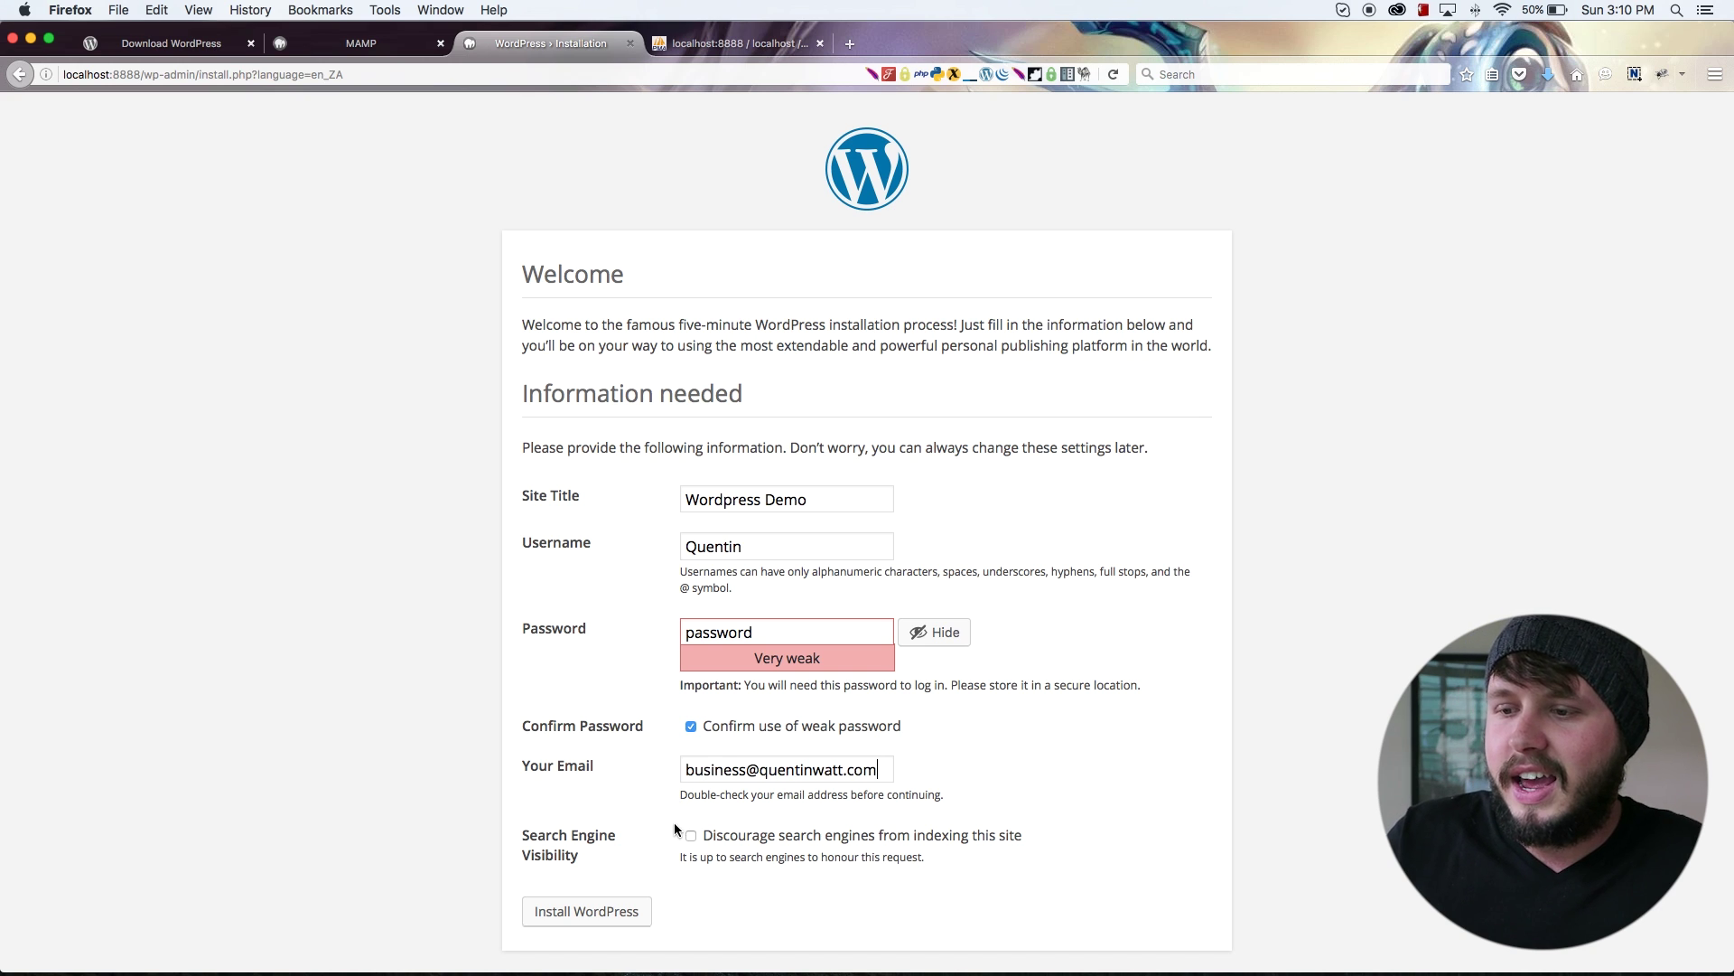
click(617, 906)
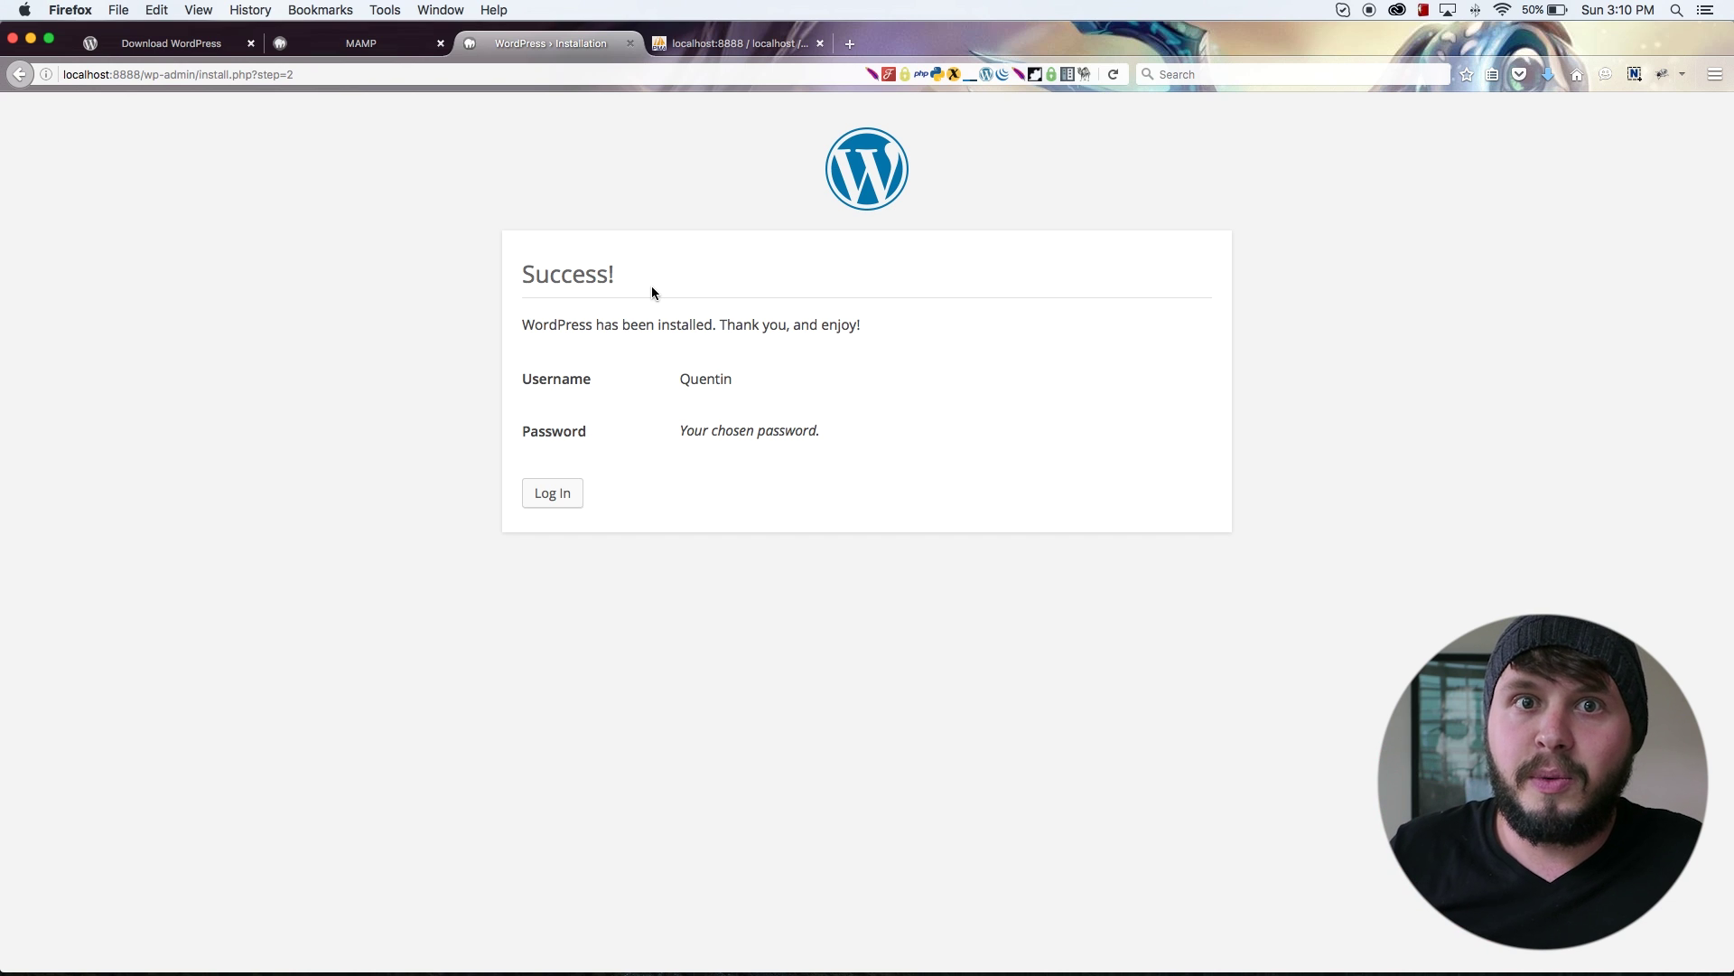
Step: Sign in with the saved admin login to reach the Wordpress Demo Dashboard
click(542, 495)
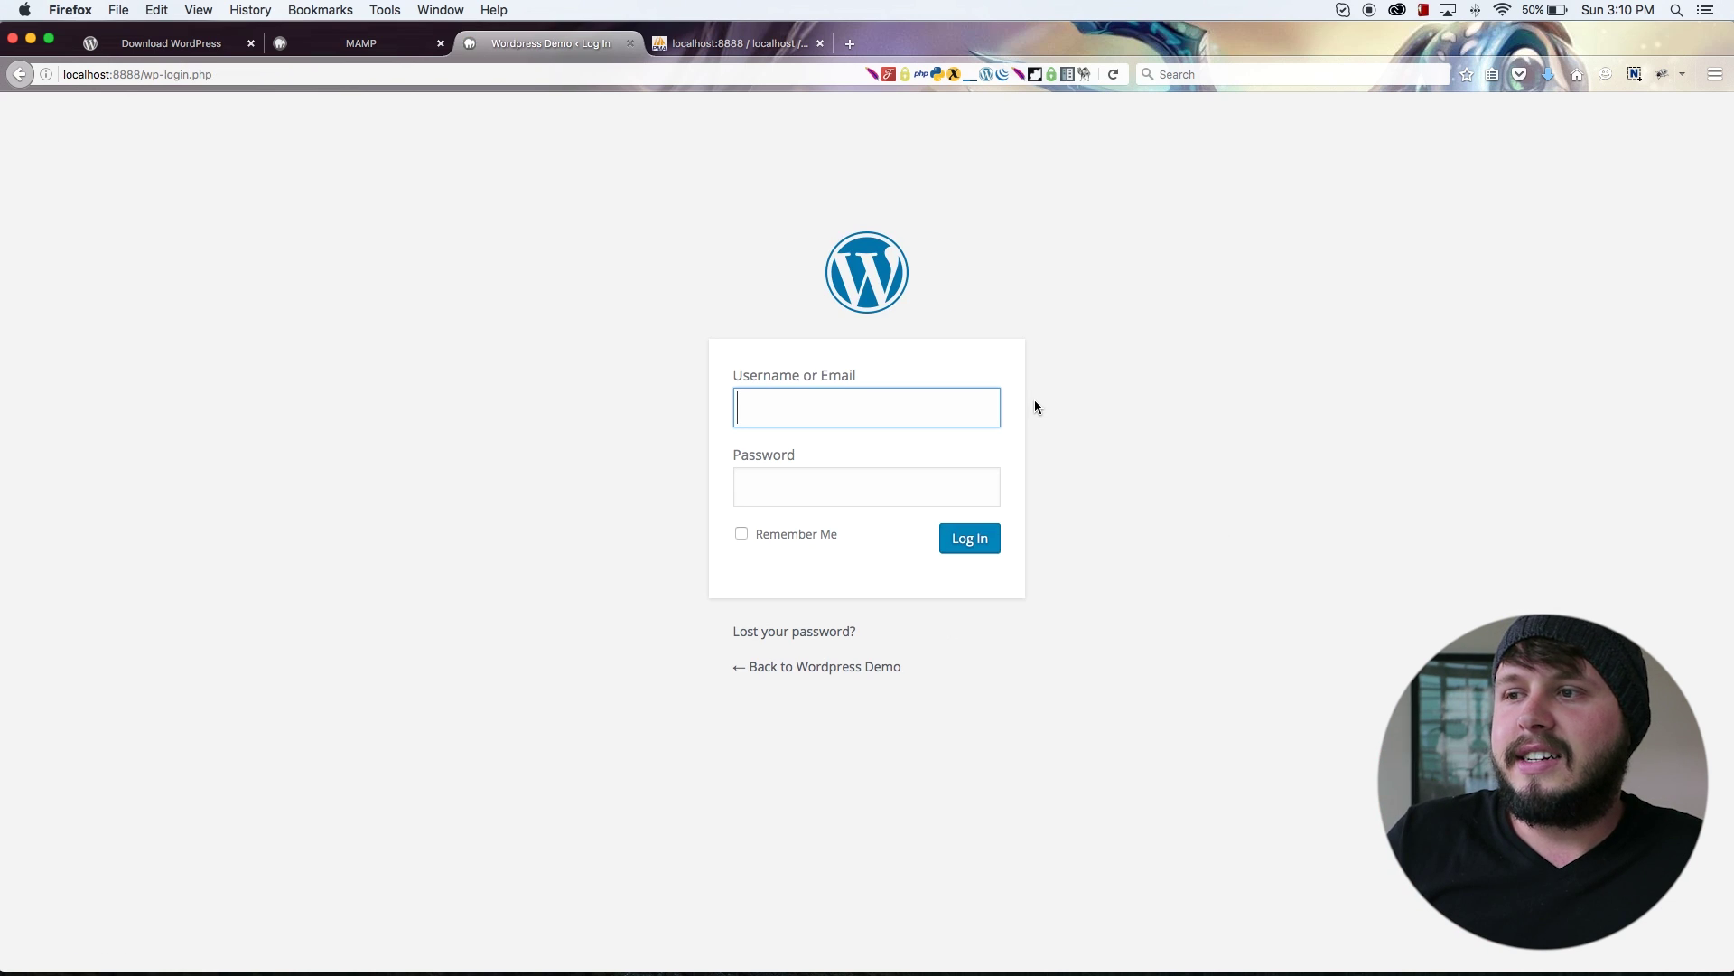
click(844, 411)
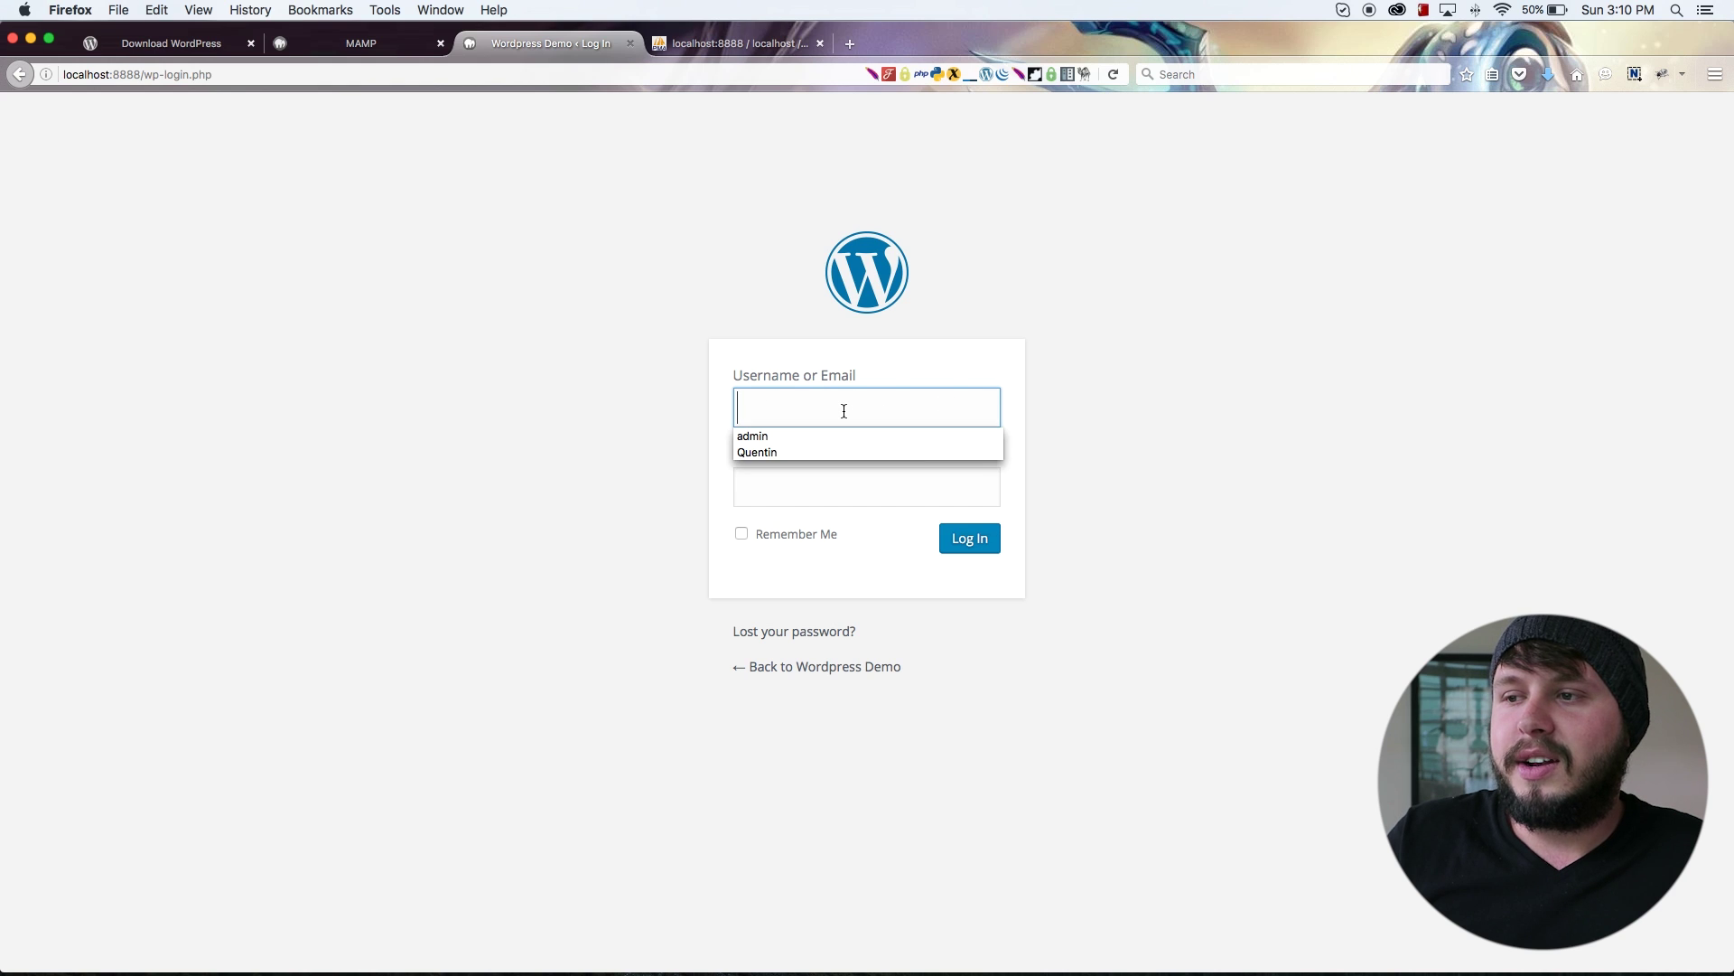
click(831, 450)
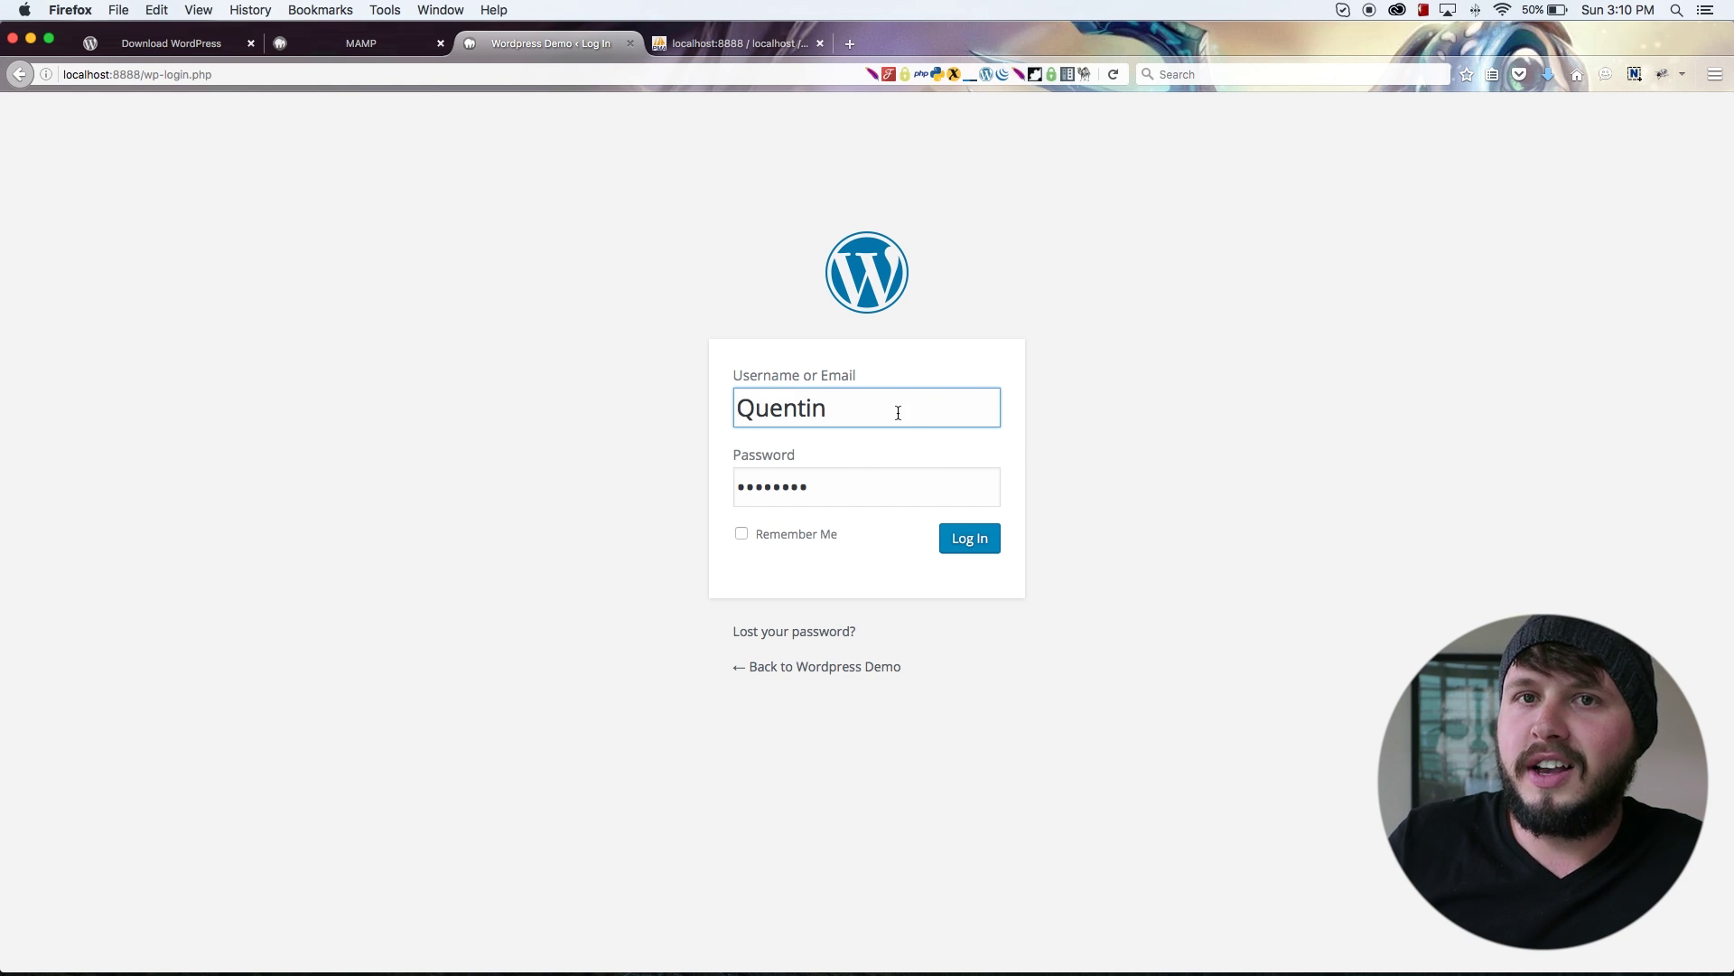
drag(900, 411, 736, 491)
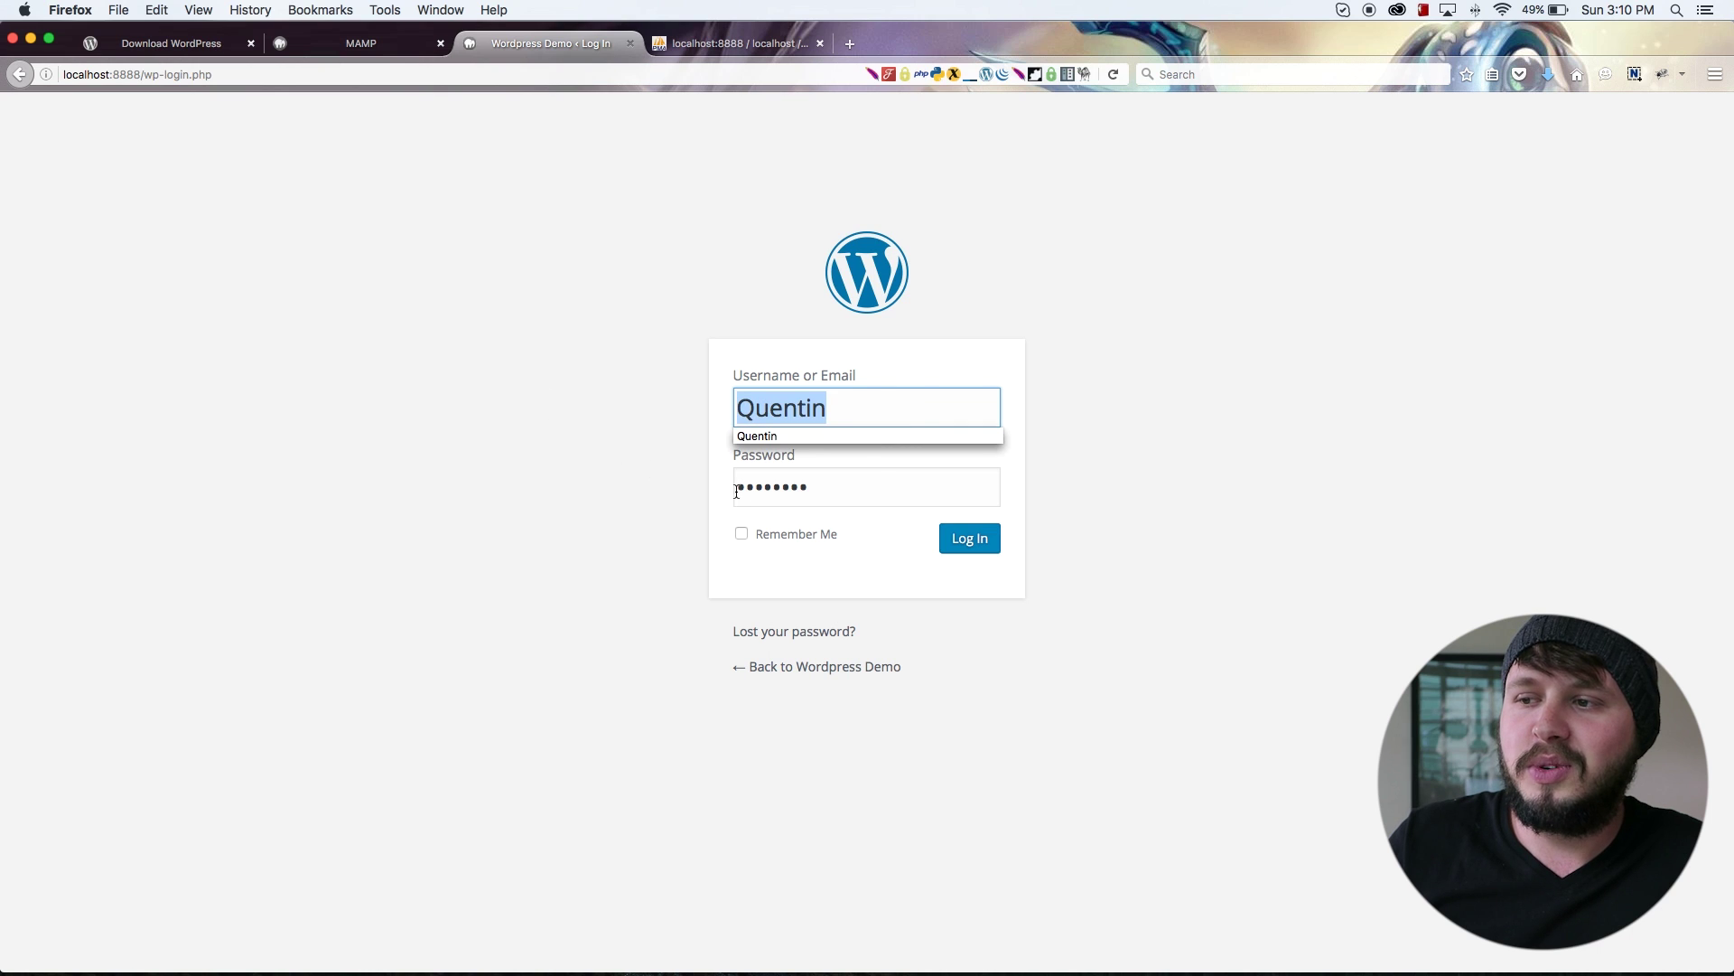
click(844, 484)
click(983, 547)
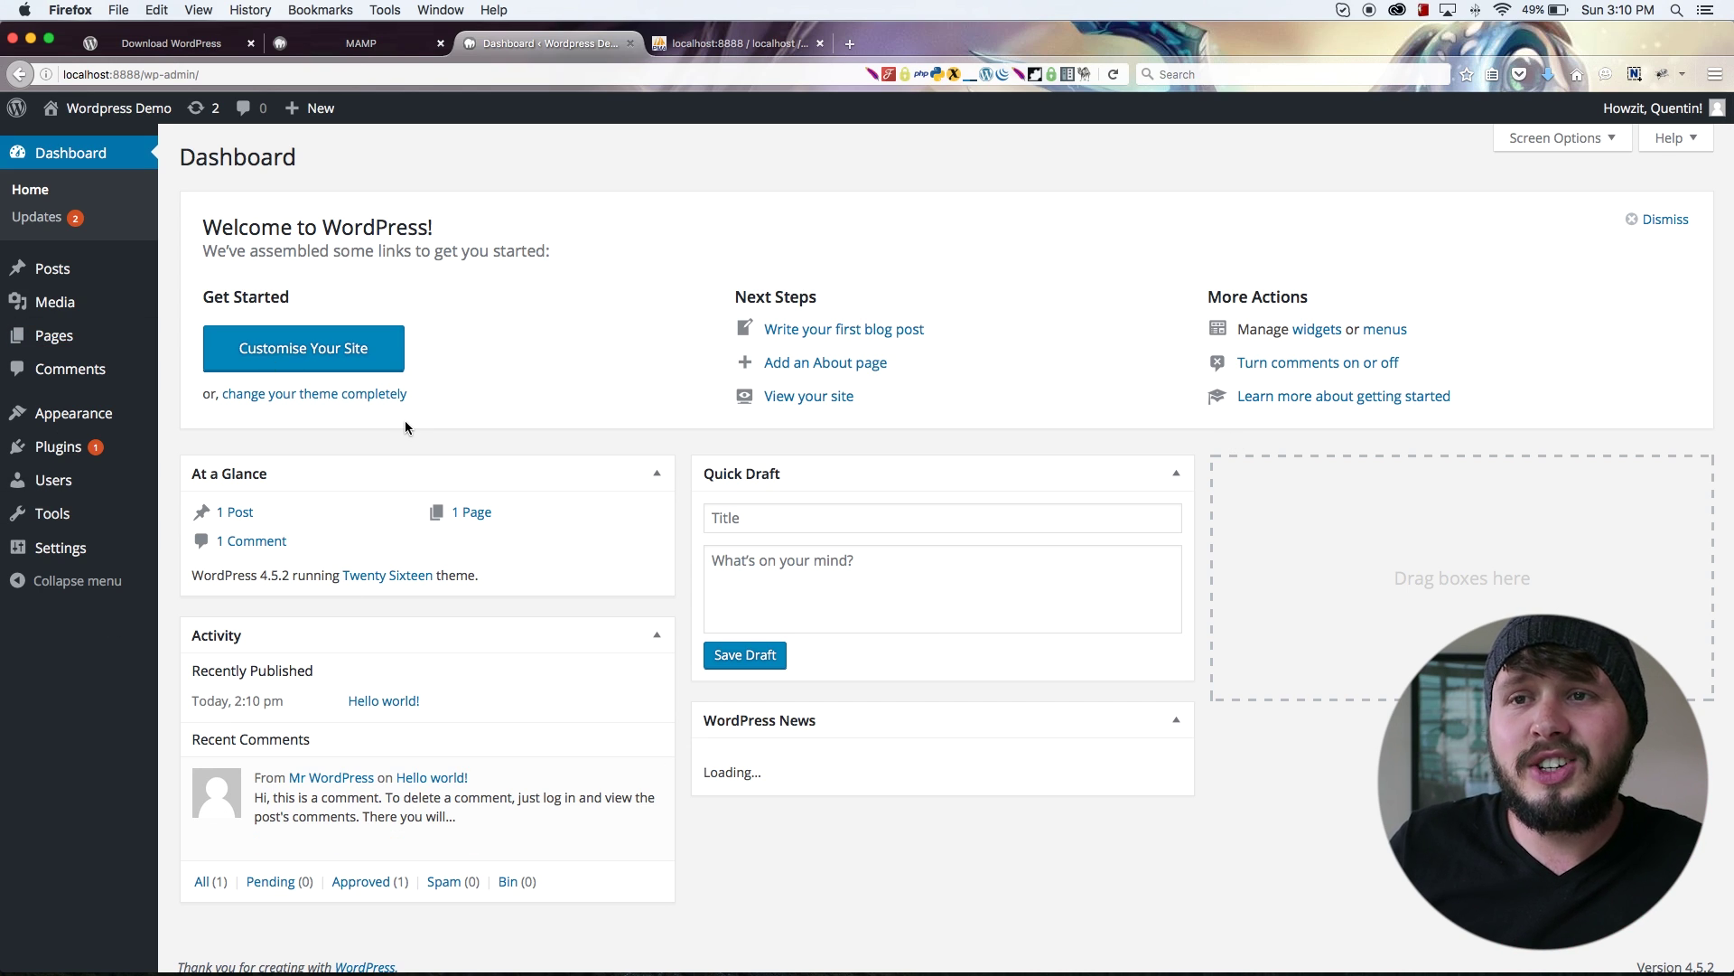
Step: Visit the Wordpress Demo front page from the site name in the admin bar
mouse_move(120, 128)
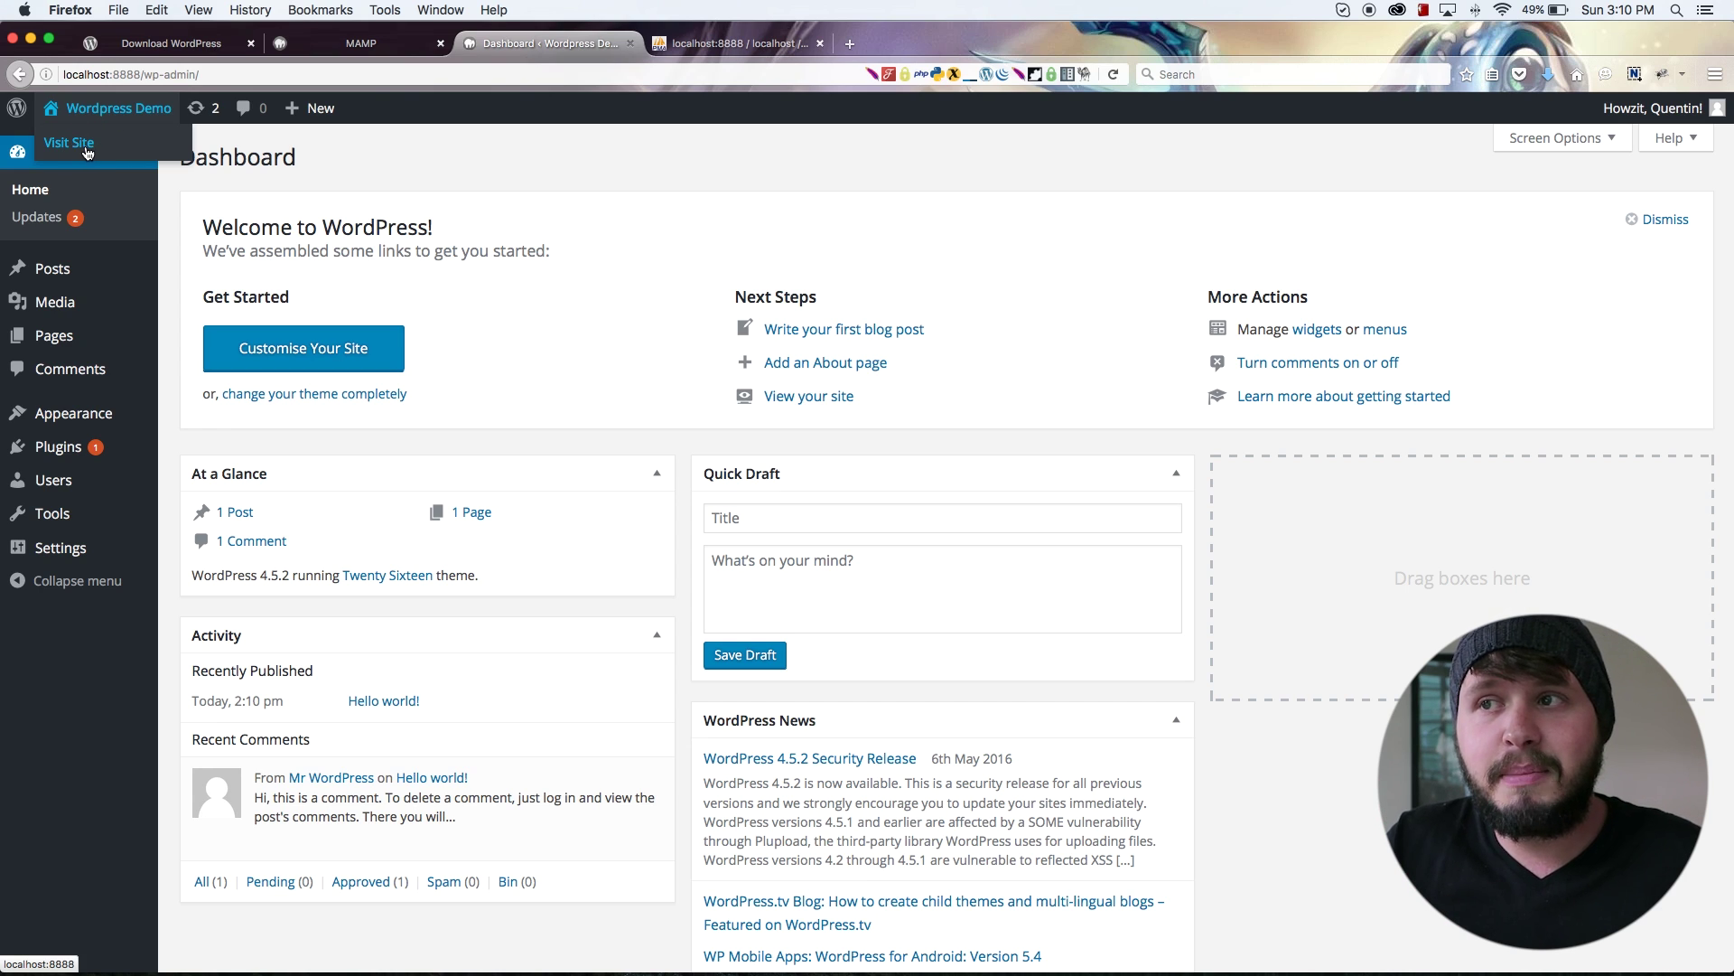
click(87, 151)
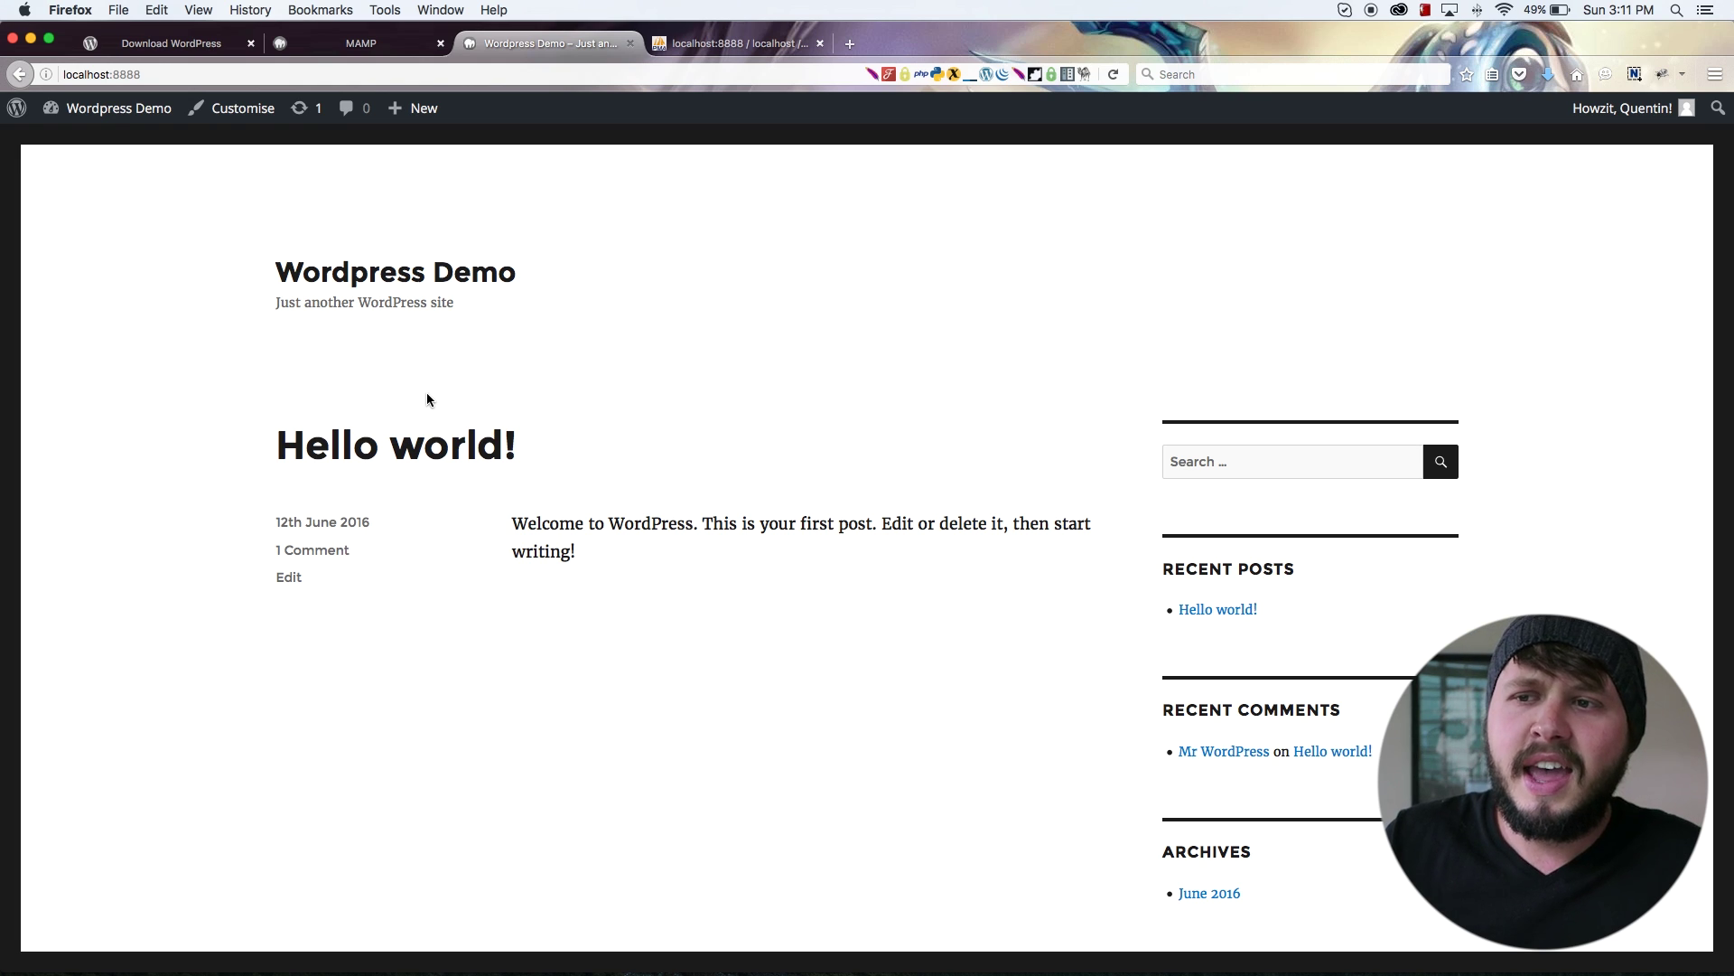
drag(523, 452, 307, 449)
drag(701, 584, 279, 425)
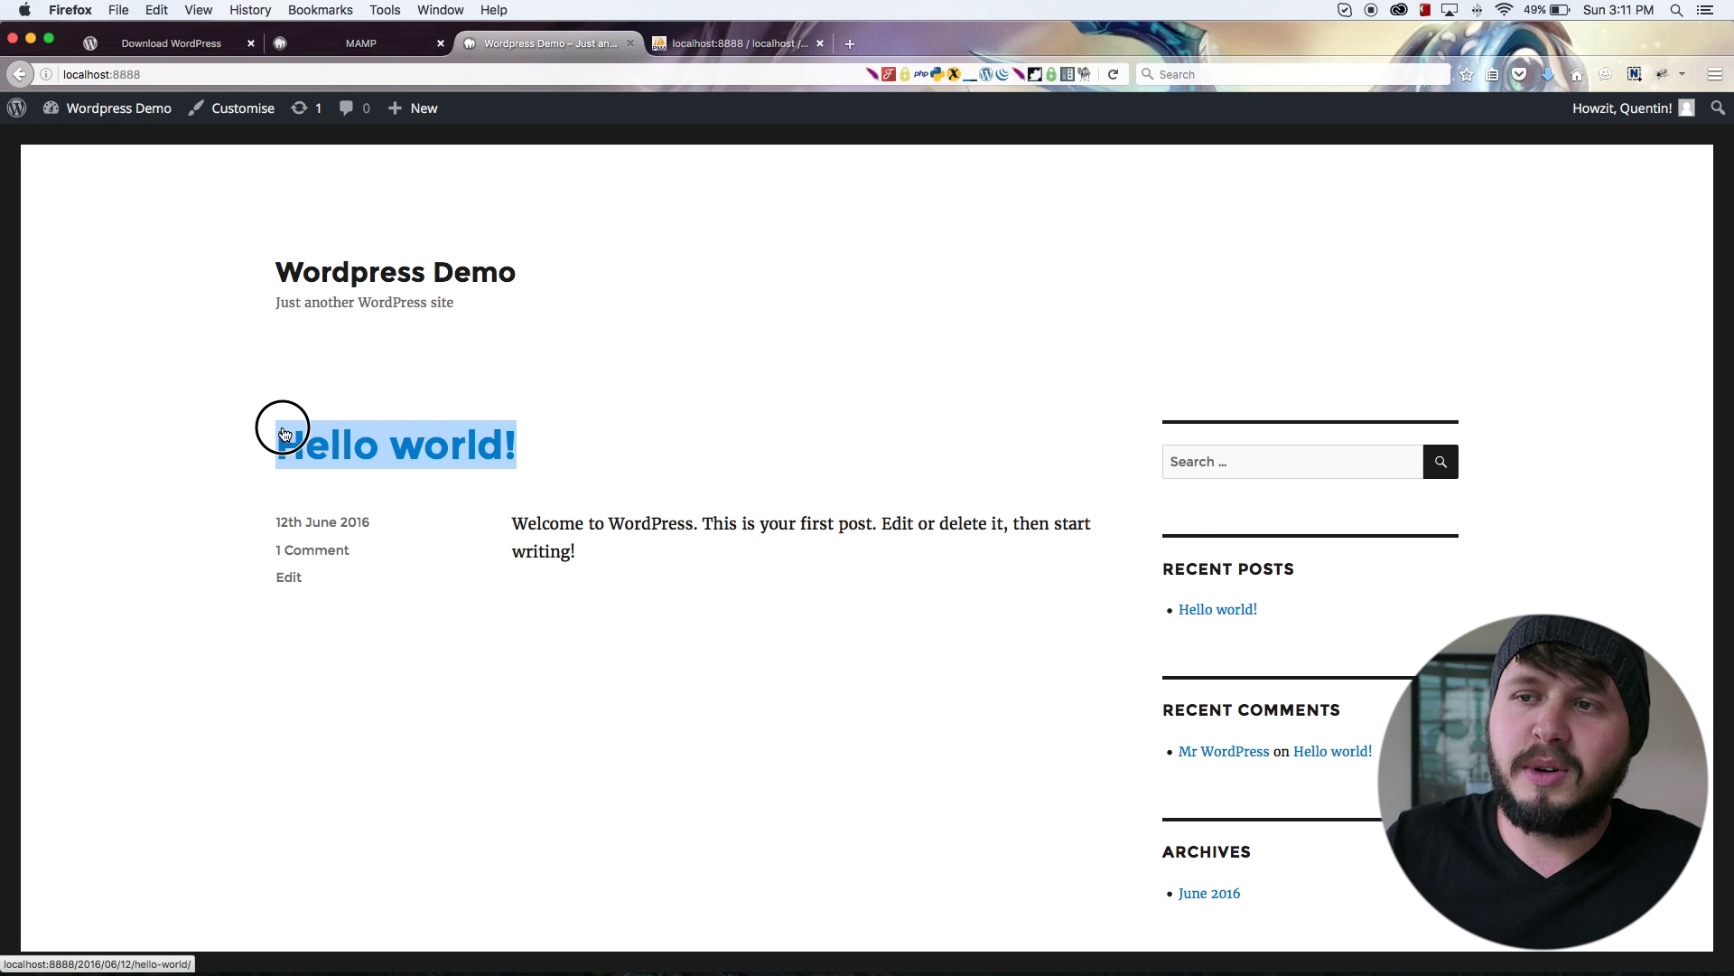
drag(641, 294, 266, 268)
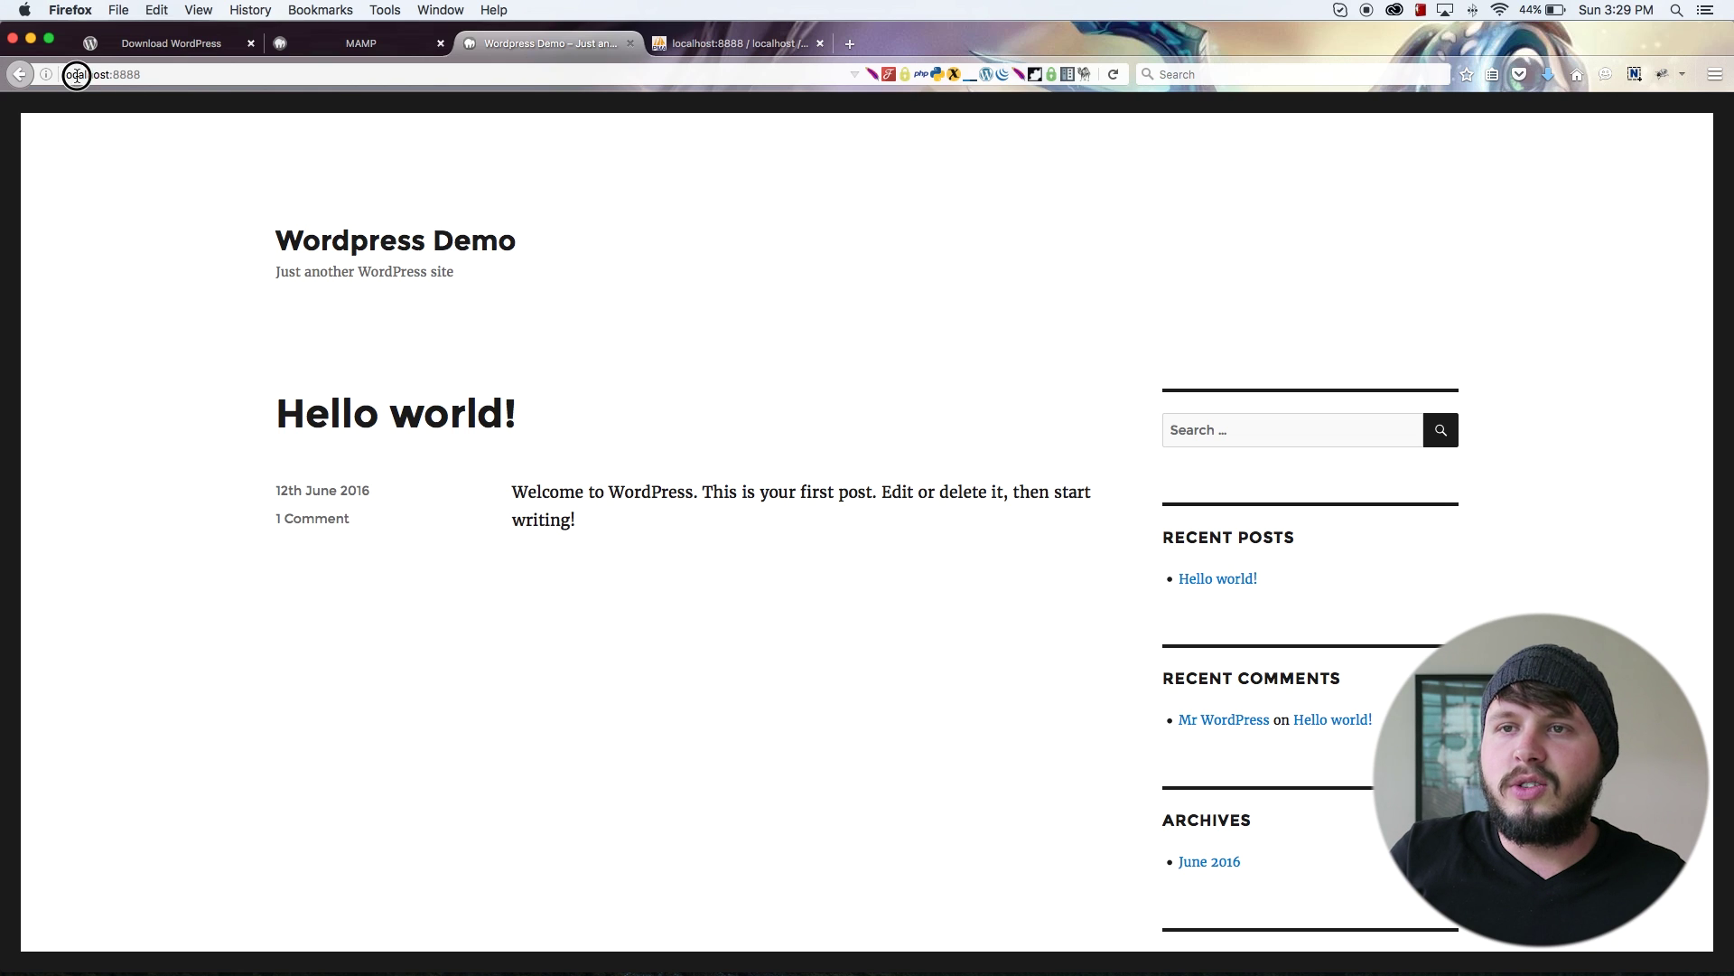
Step: Load localhost:8888/wp-admin and fill in the saved admin login on the login form
click(186, 75)
click(161, 75)
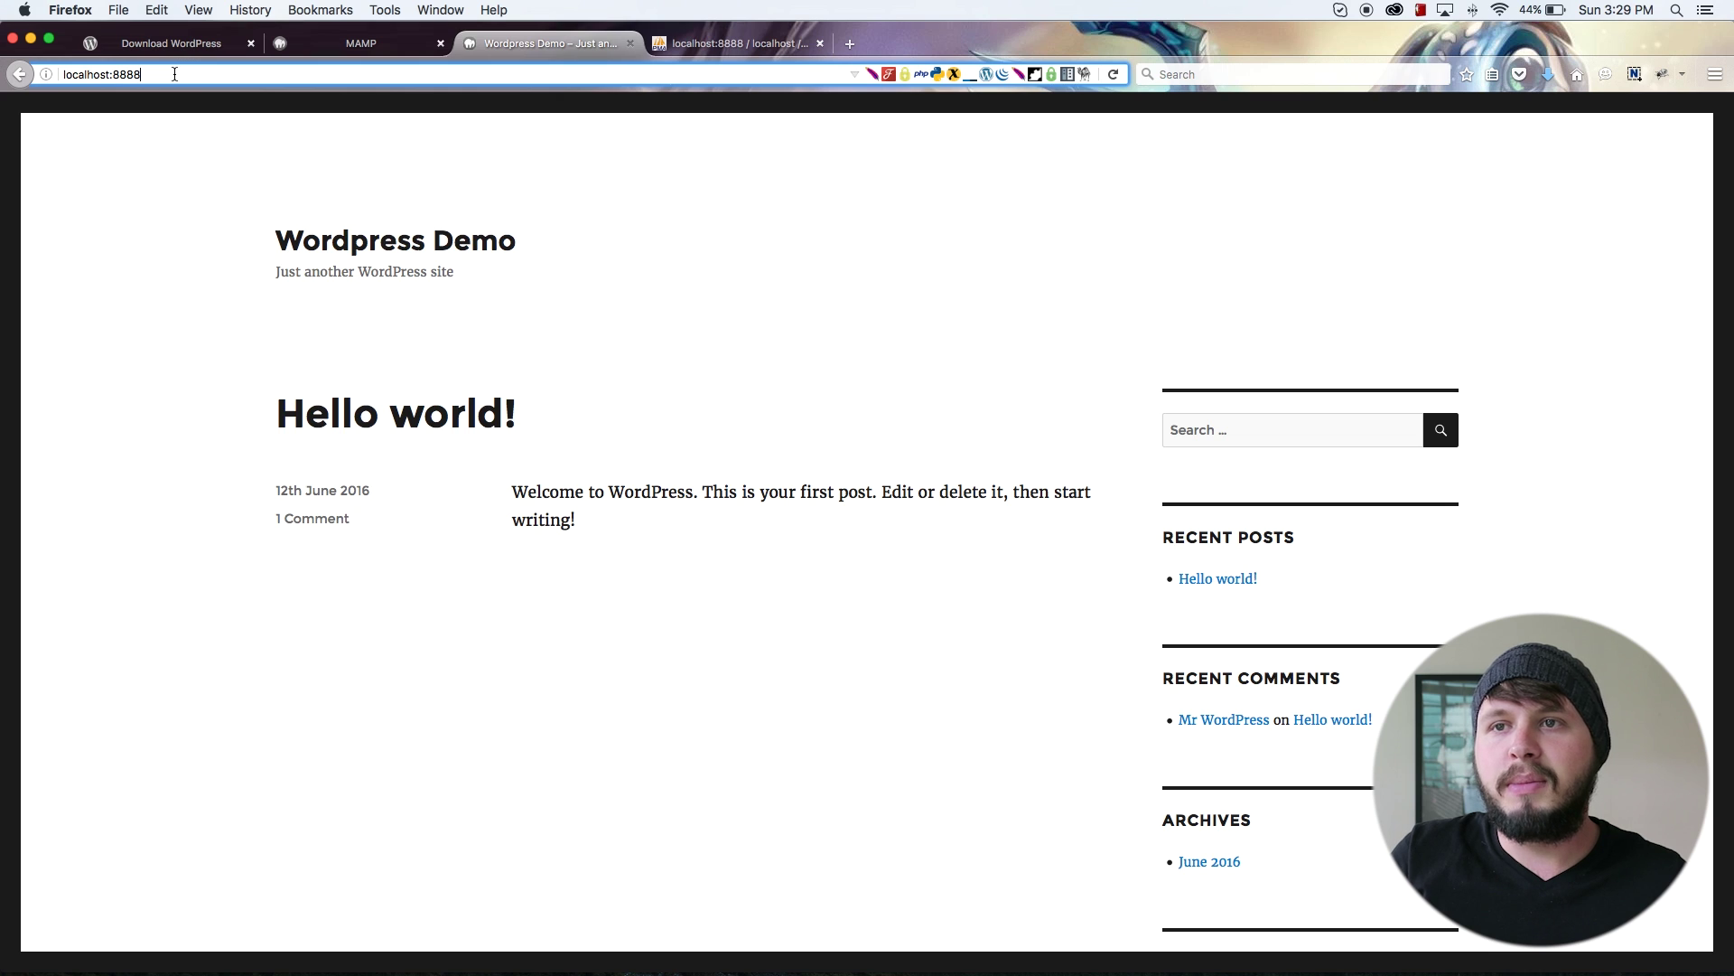
triple_click(174, 74)
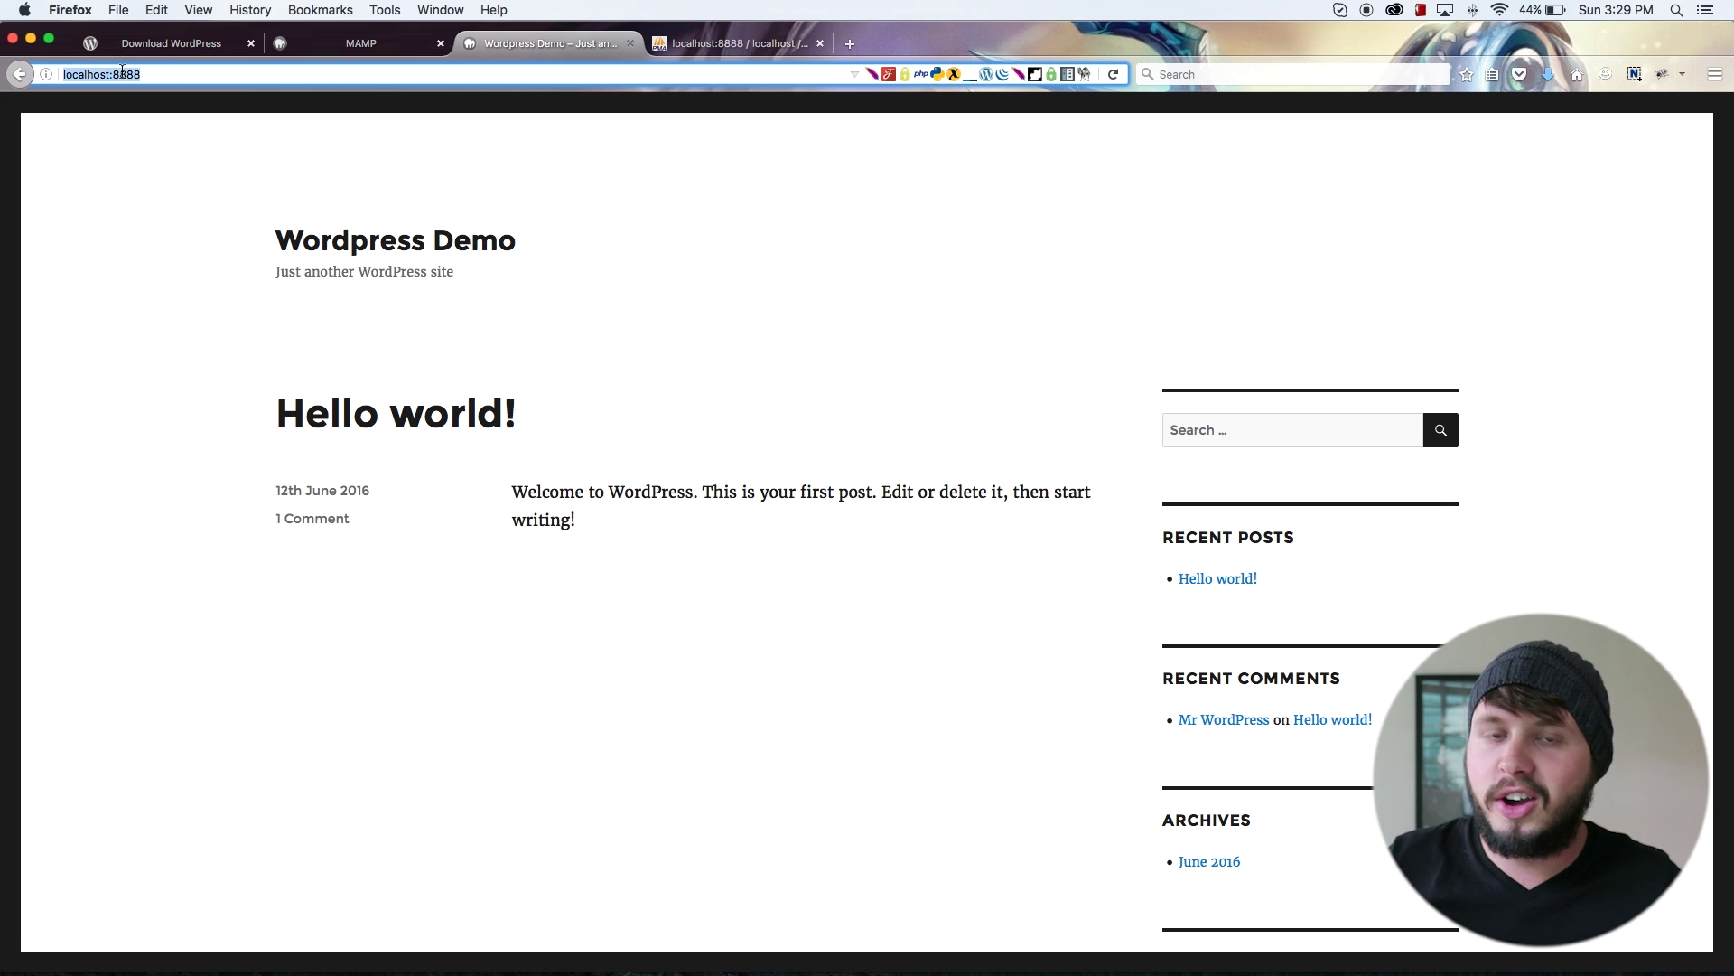
key(Right)
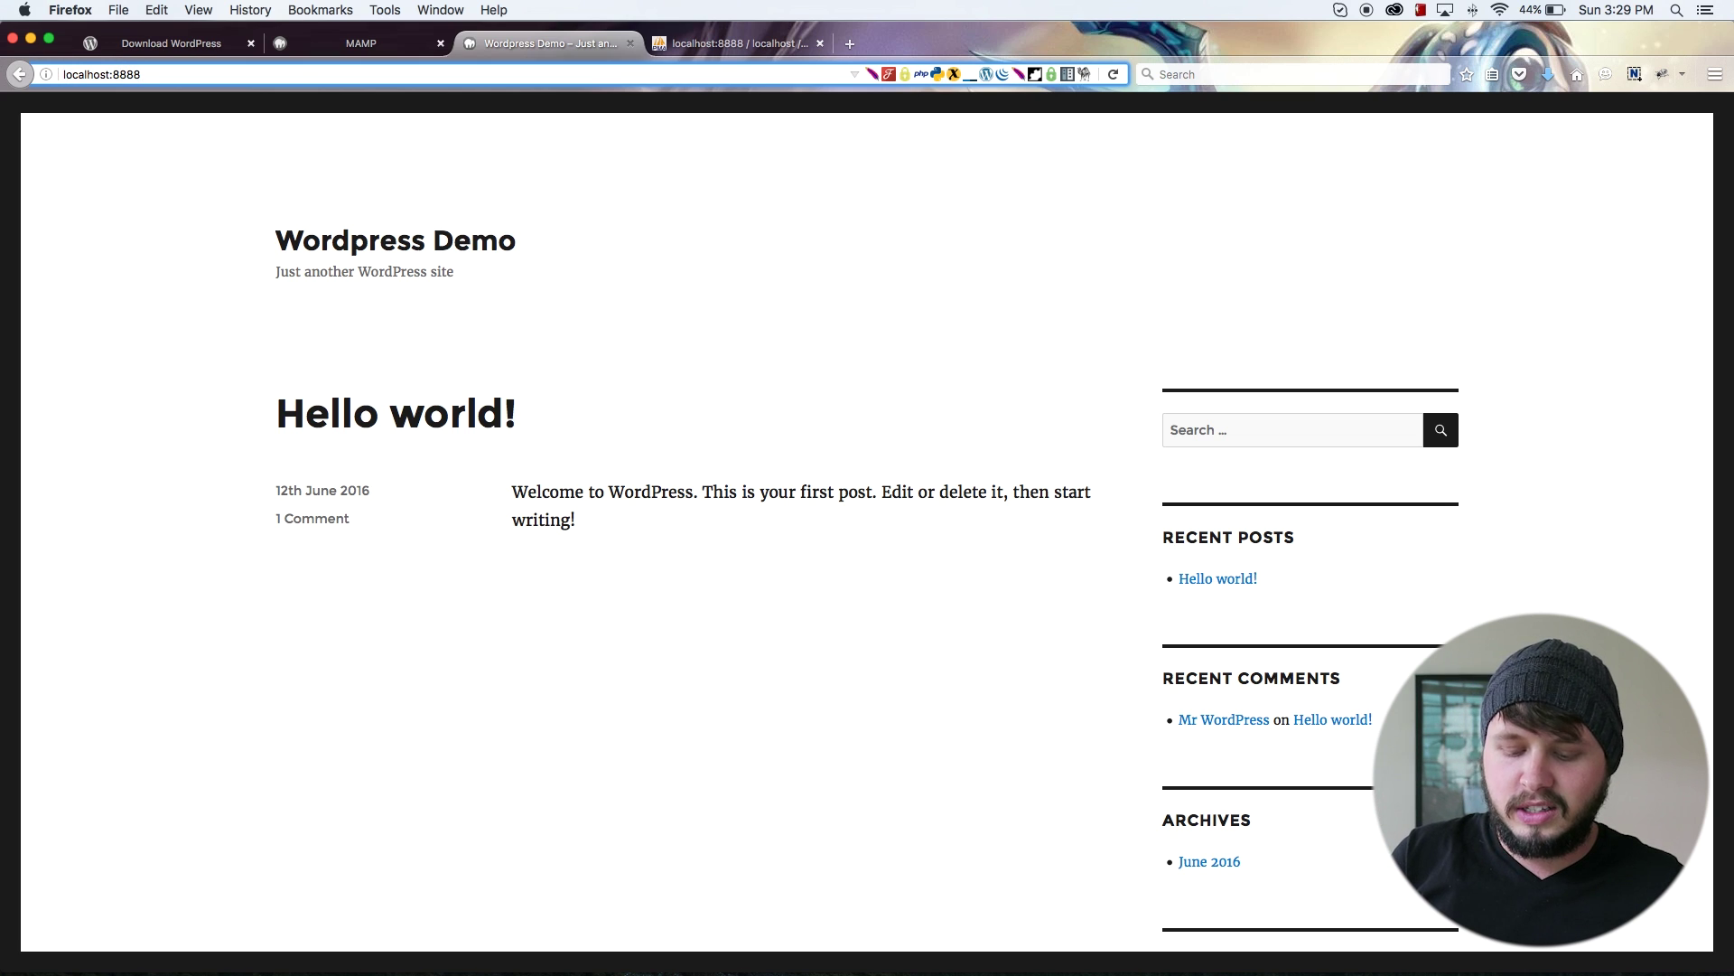
text(/)
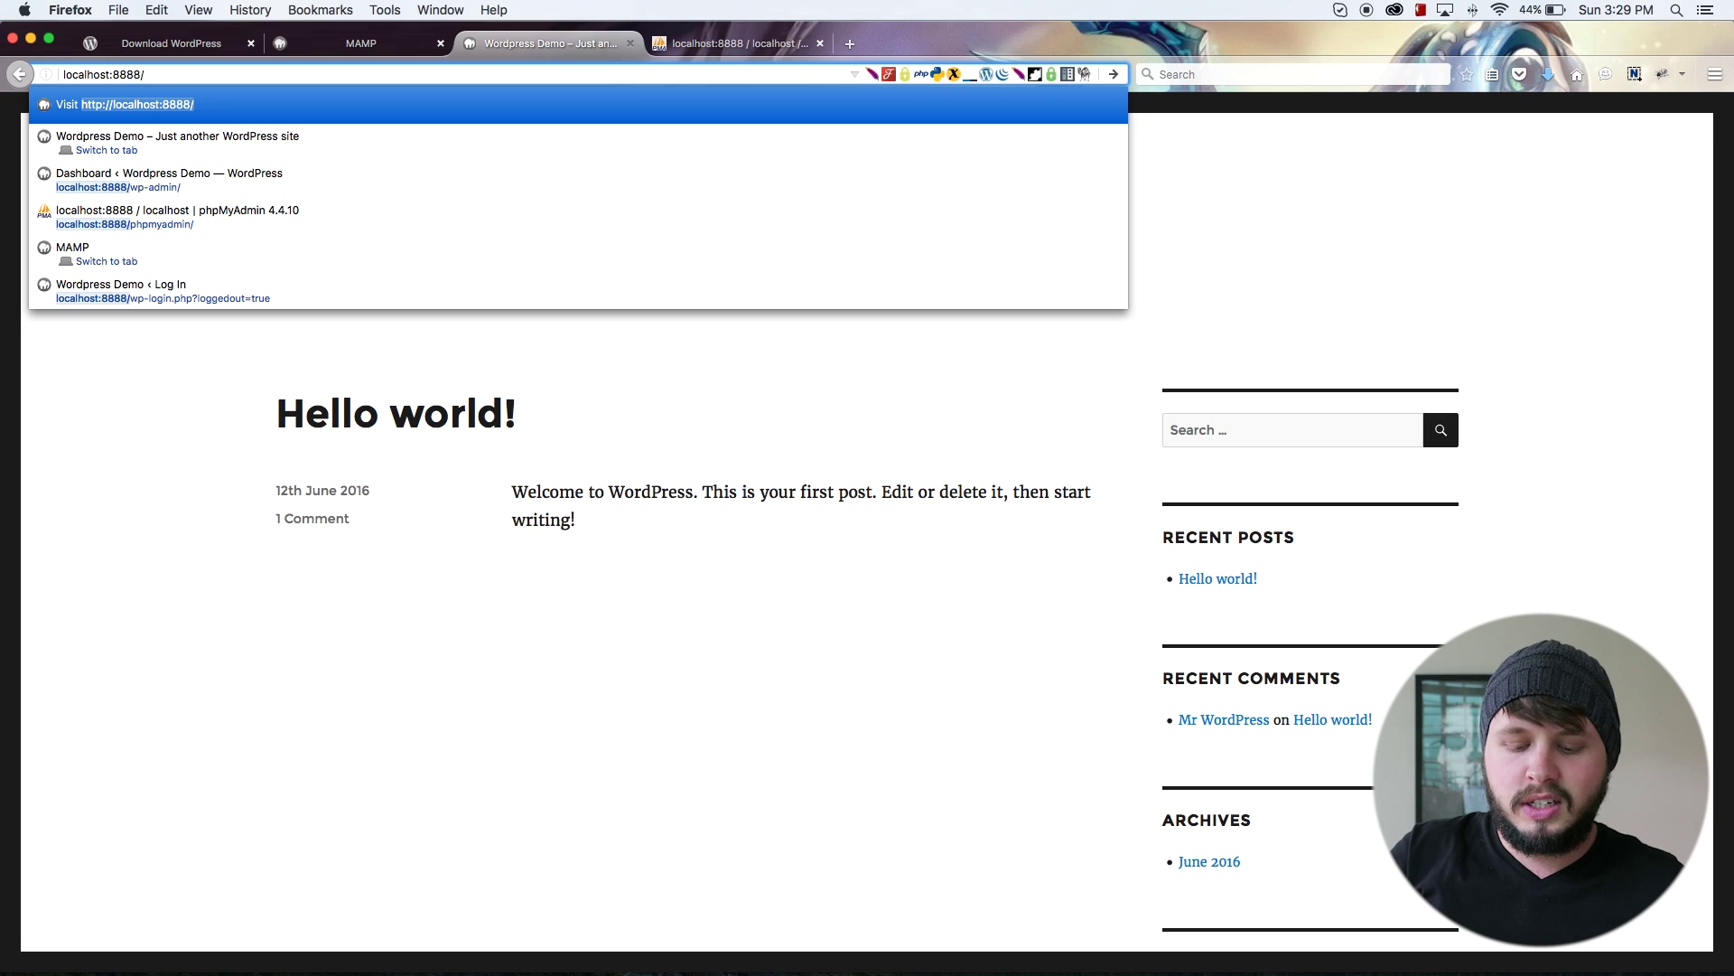
text(wp-adm)
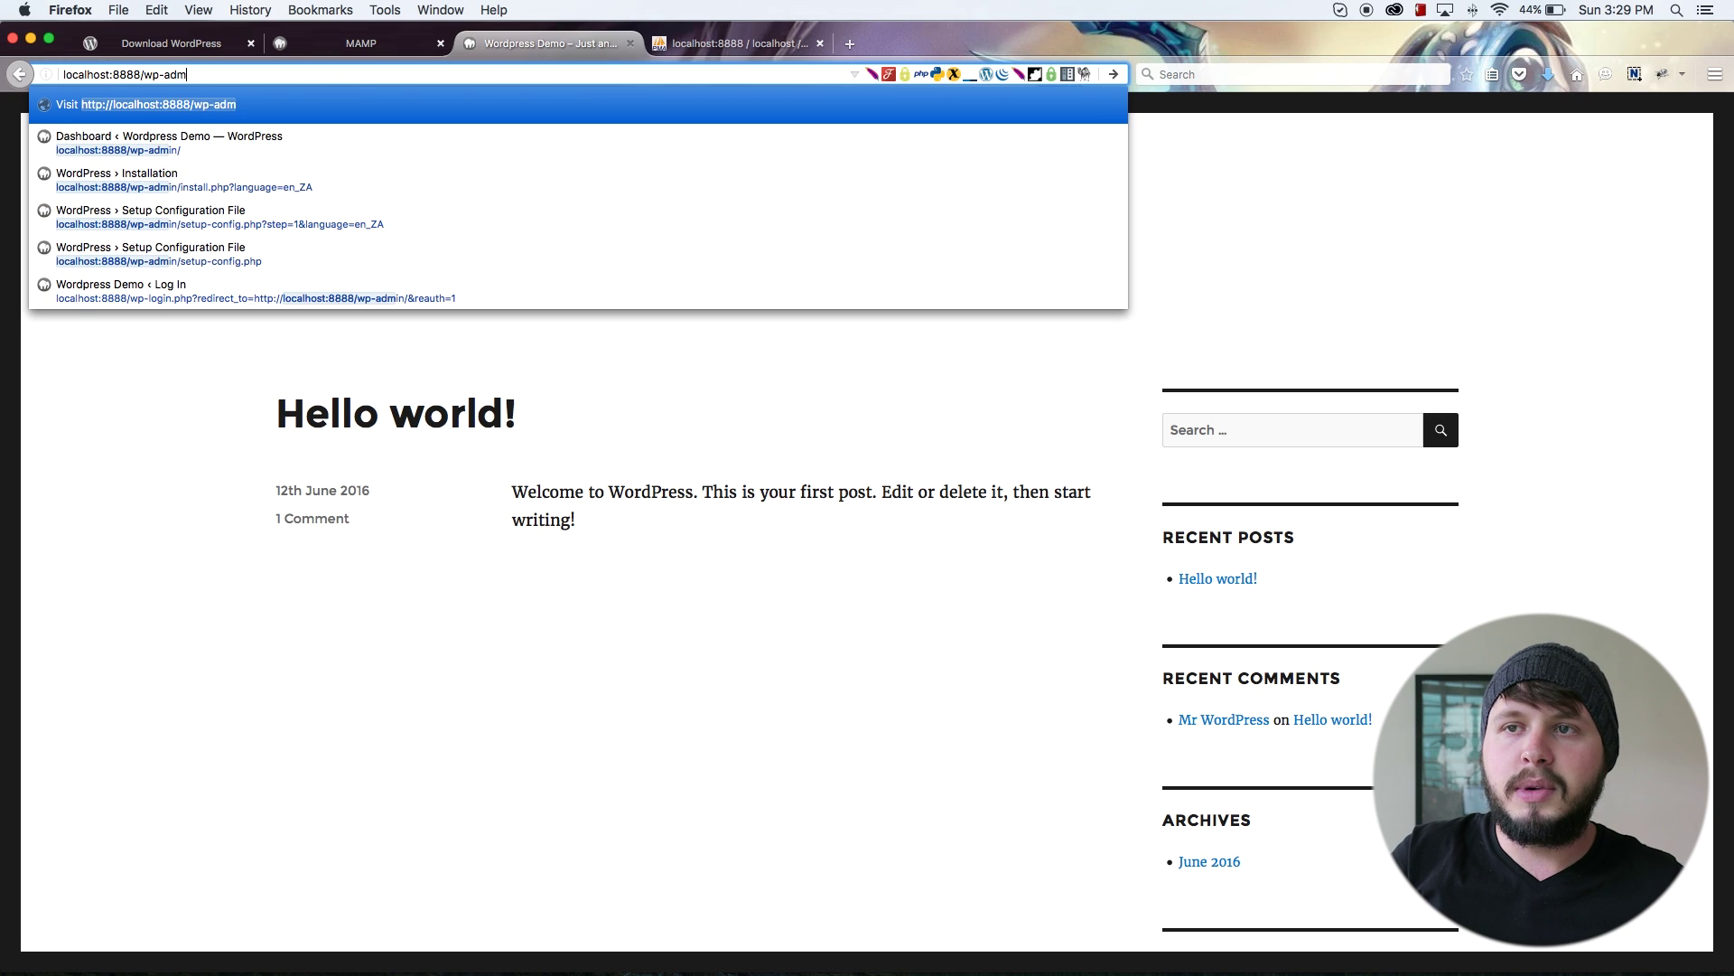
text(in)
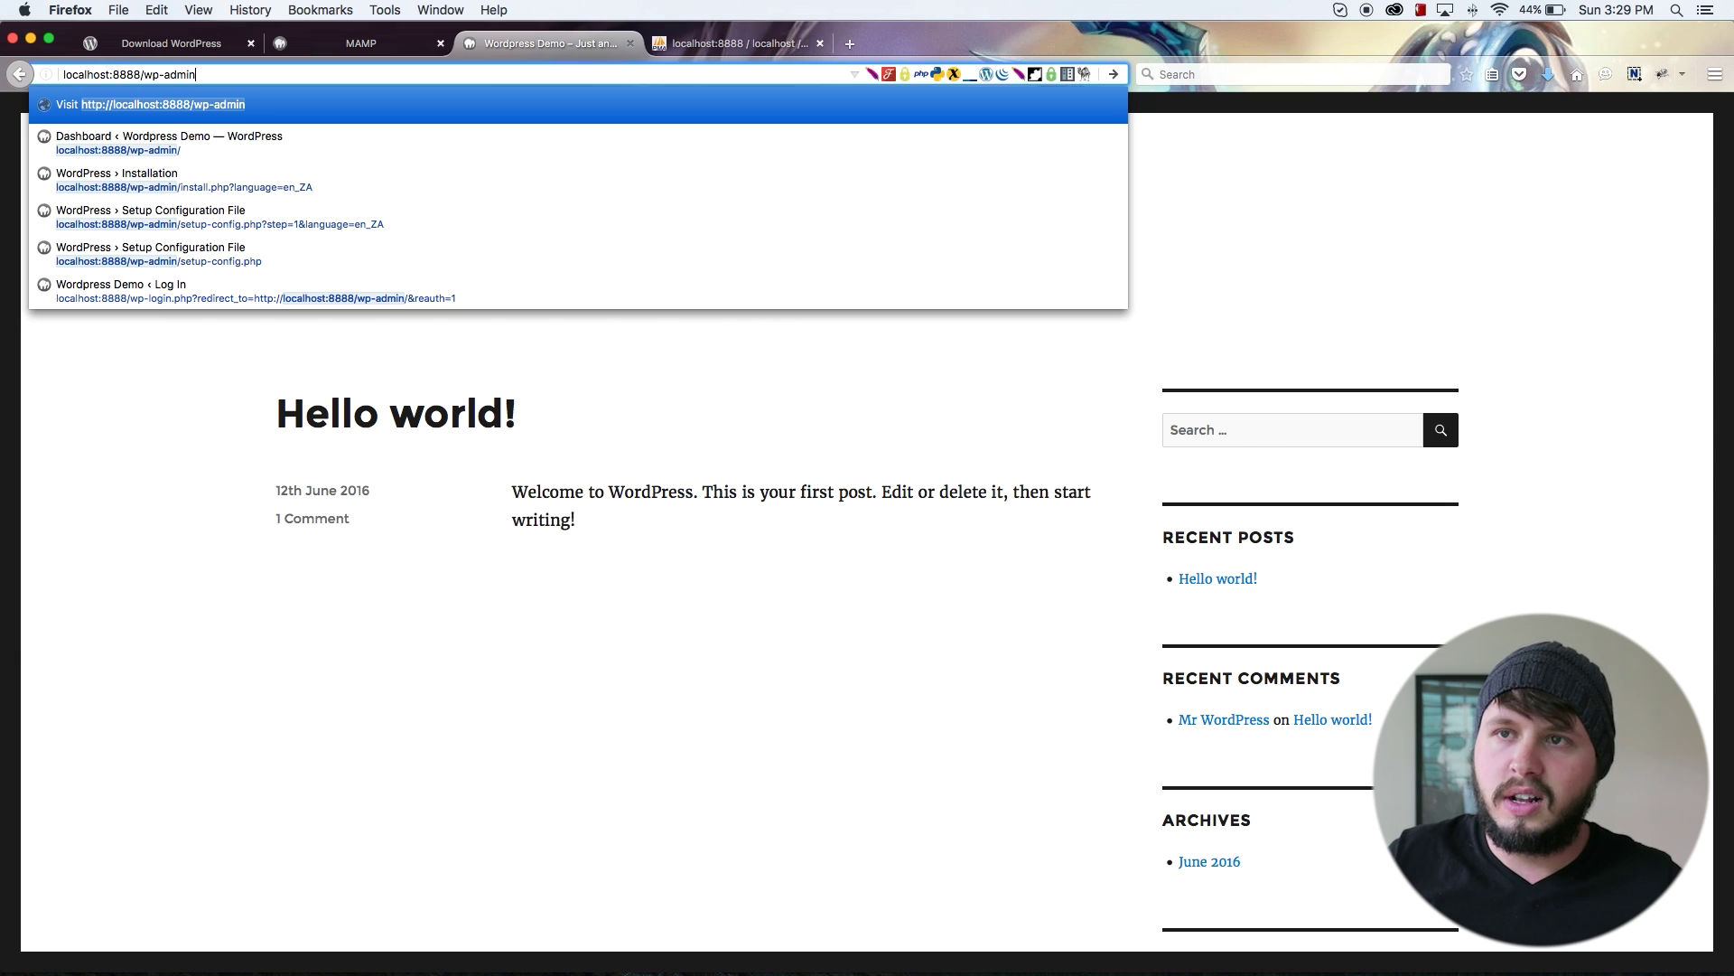
key(Return)
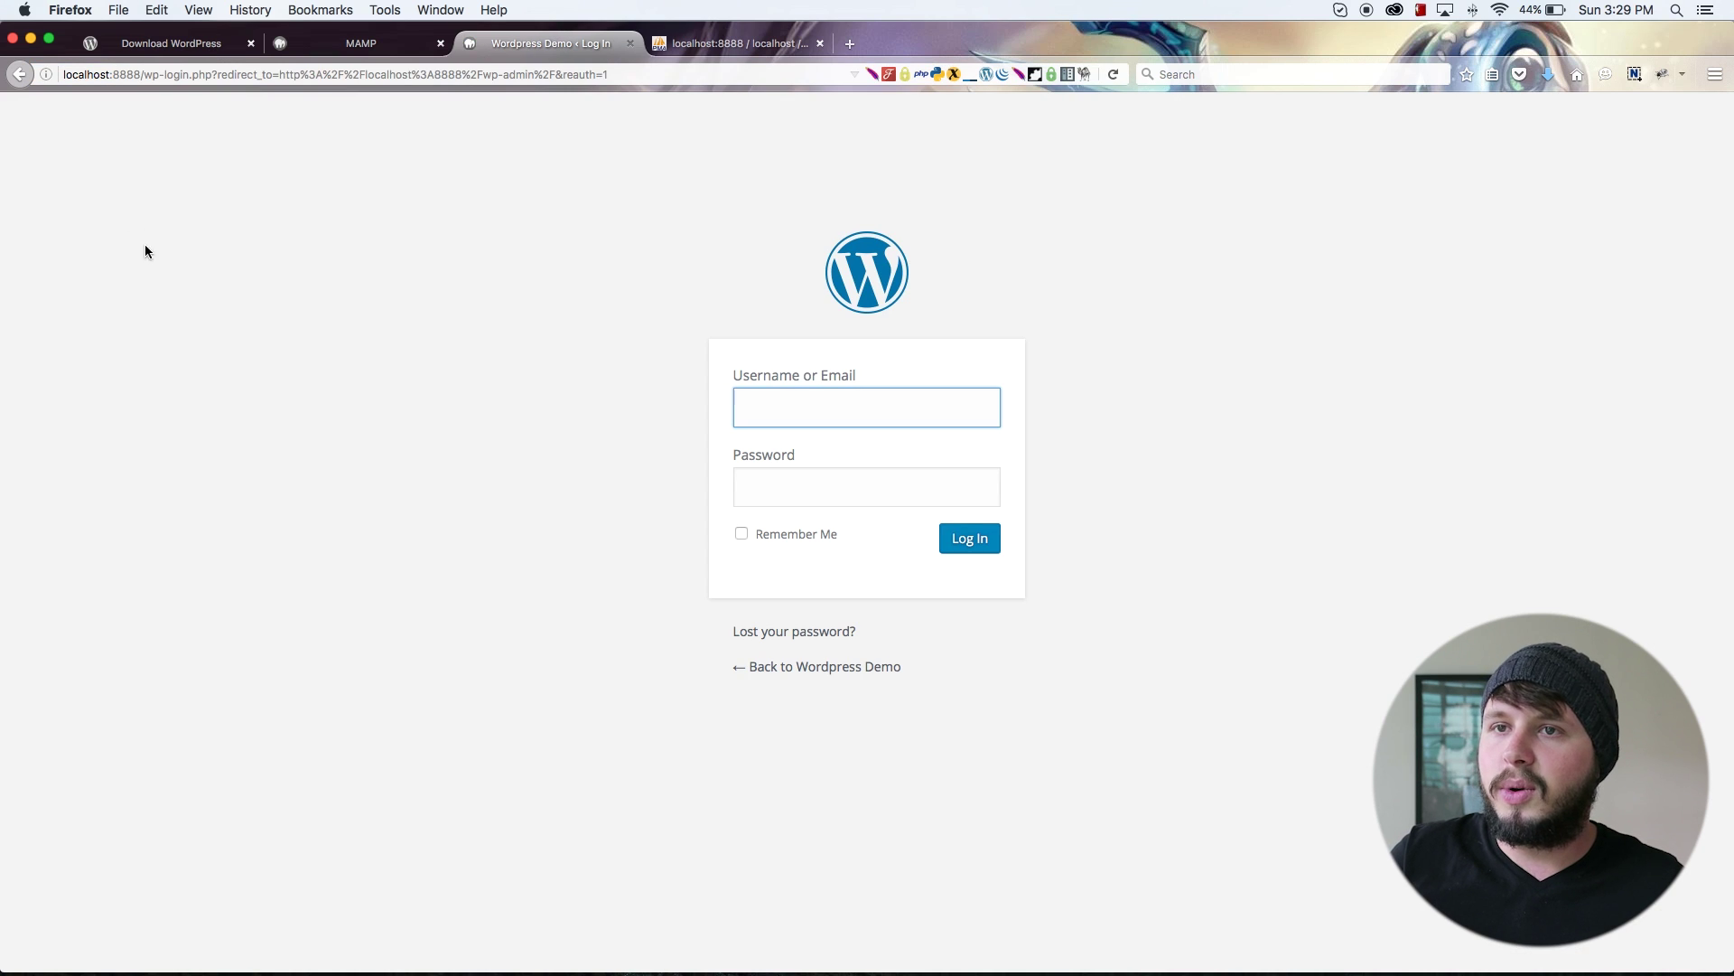
click(829, 409)
click(791, 454)
click(963, 538)
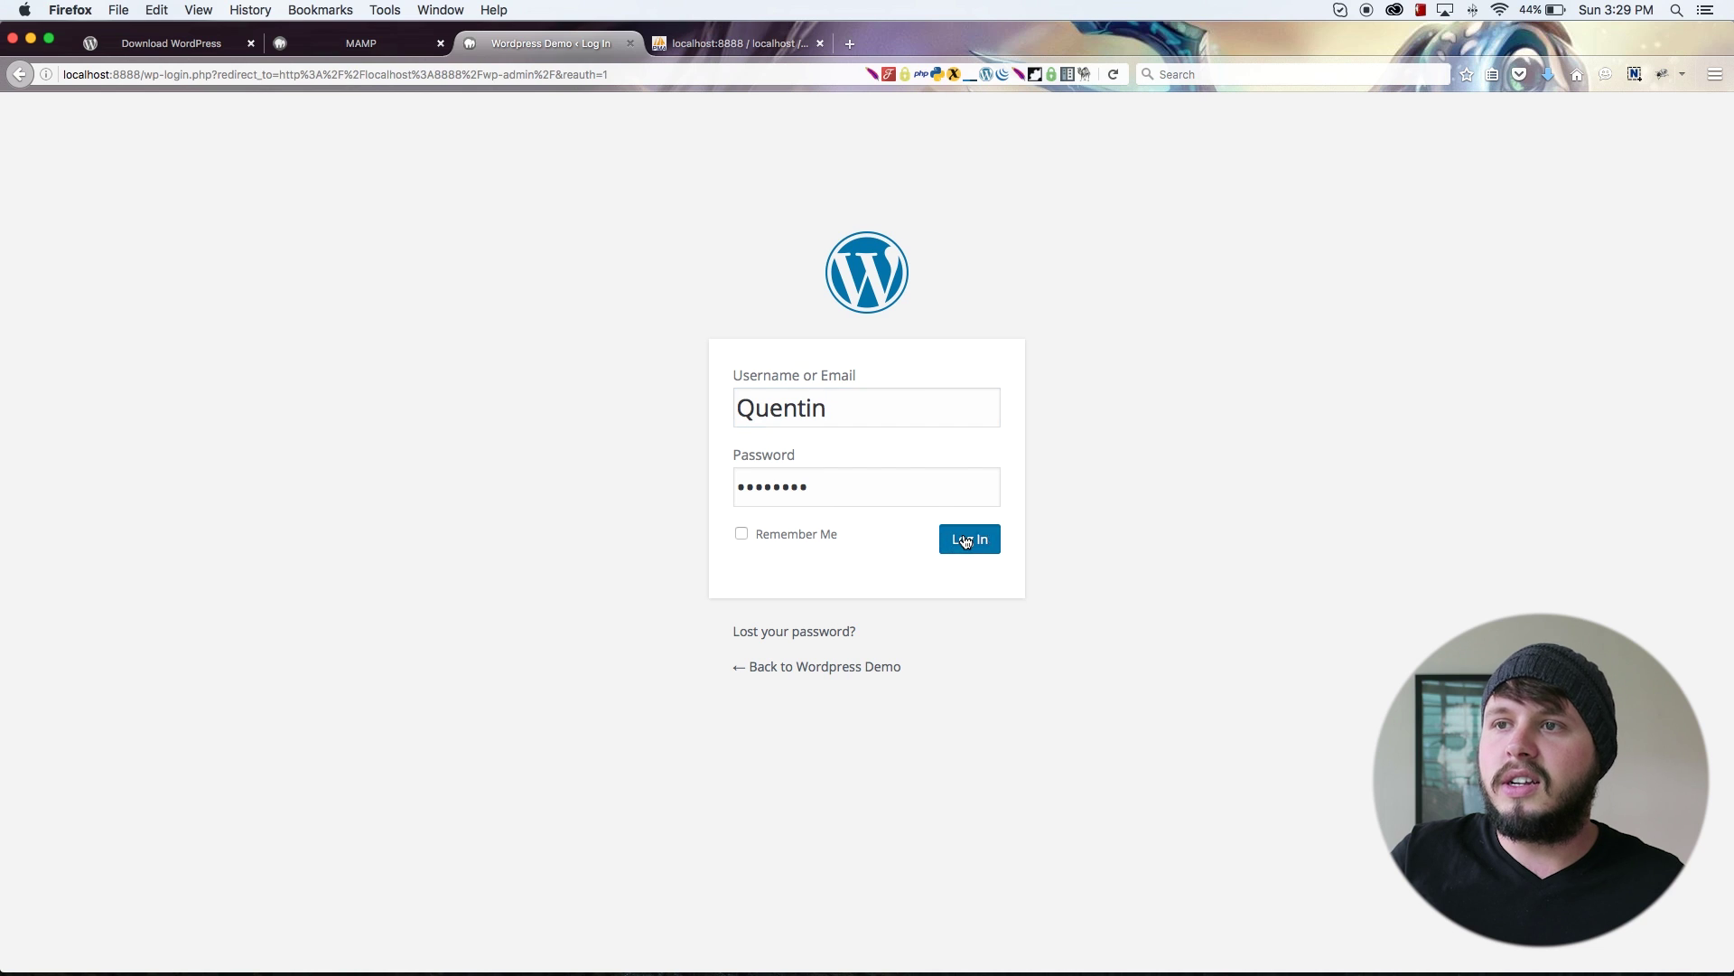